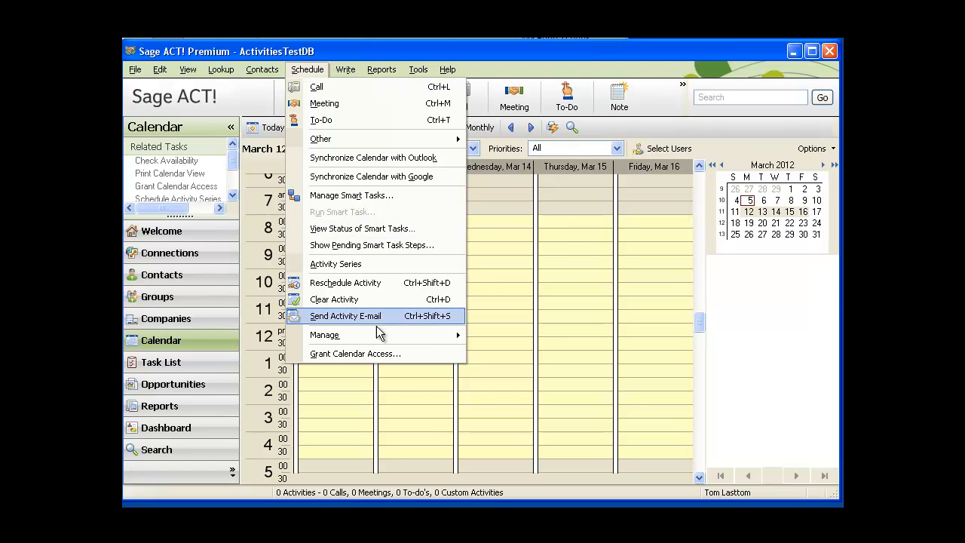
Grant the Tom2 user View and Schedule access to the calendar.
click(368, 352)
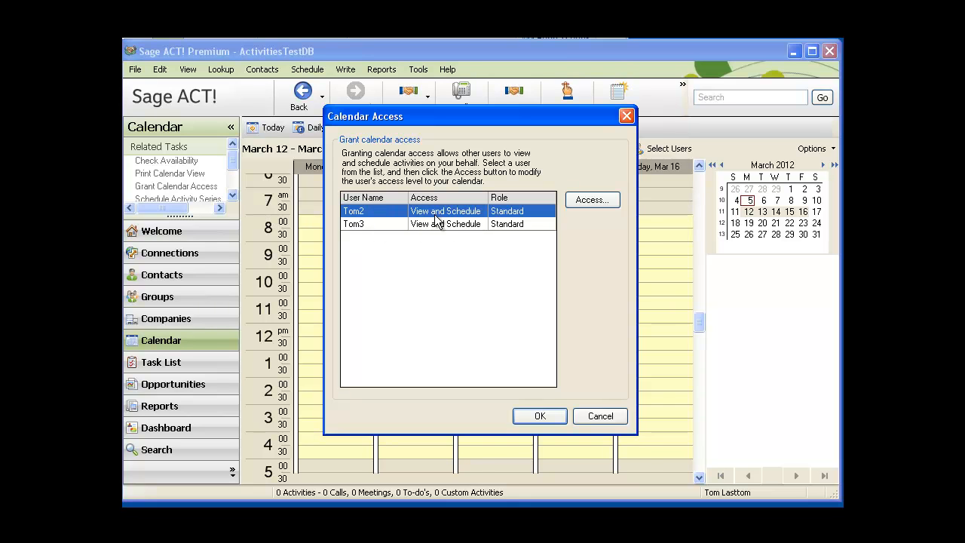
click(601, 202)
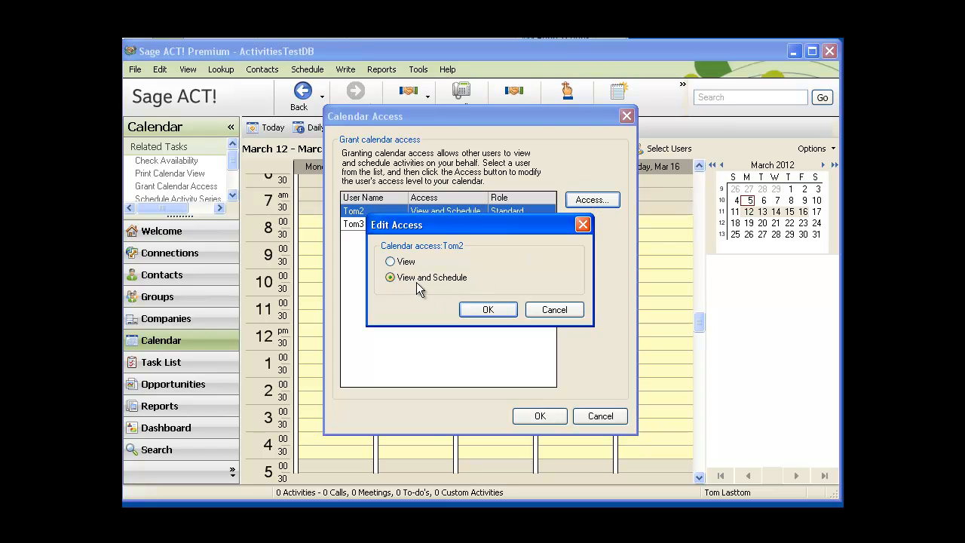
click(493, 311)
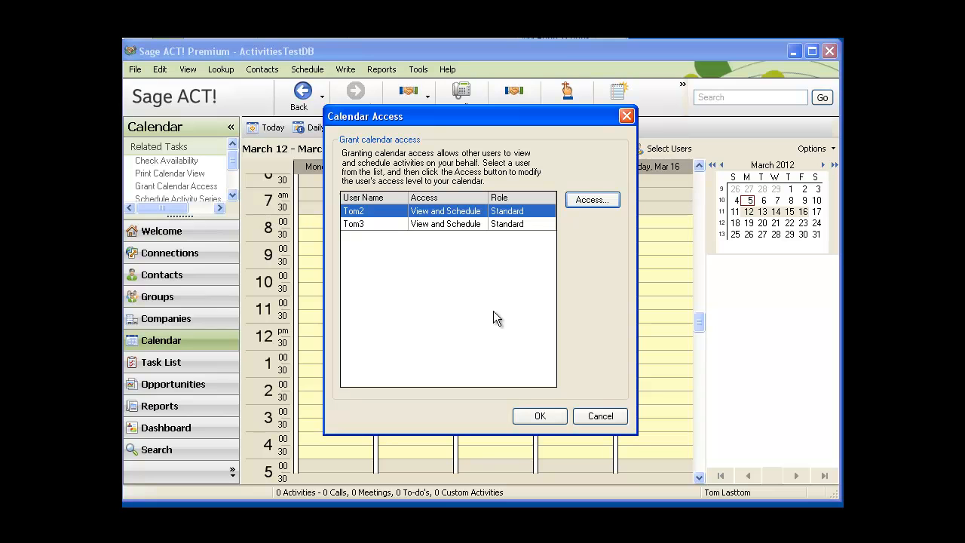
click(523, 417)
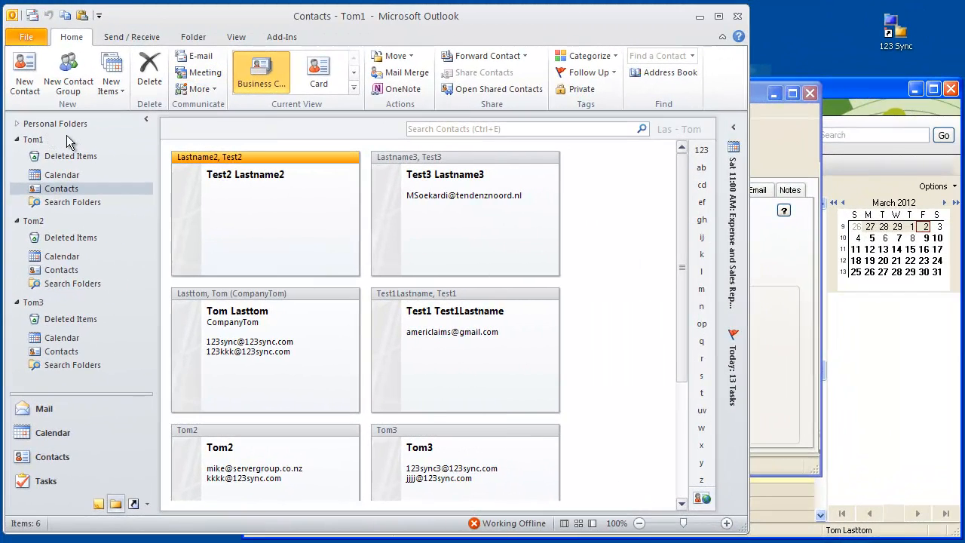
In Outlook, check the Tom1, Tom2 and Tom3 data files and view the calendar in each.
click(31, 141)
click(30, 225)
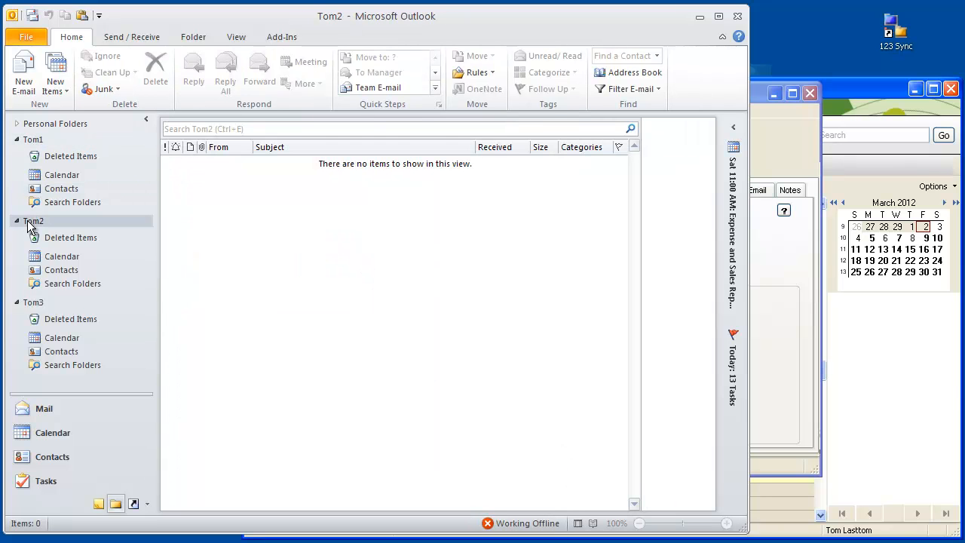
click(32, 304)
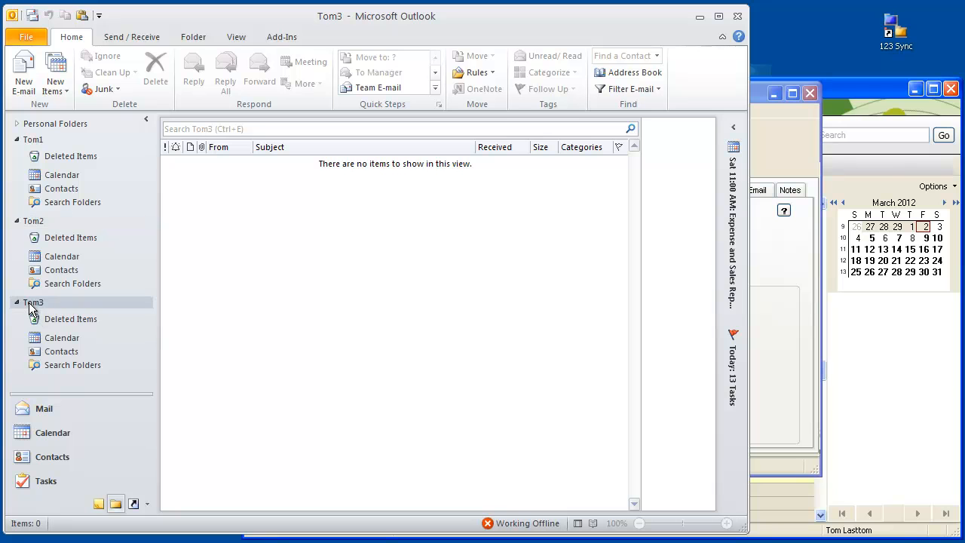
click(64, 175)
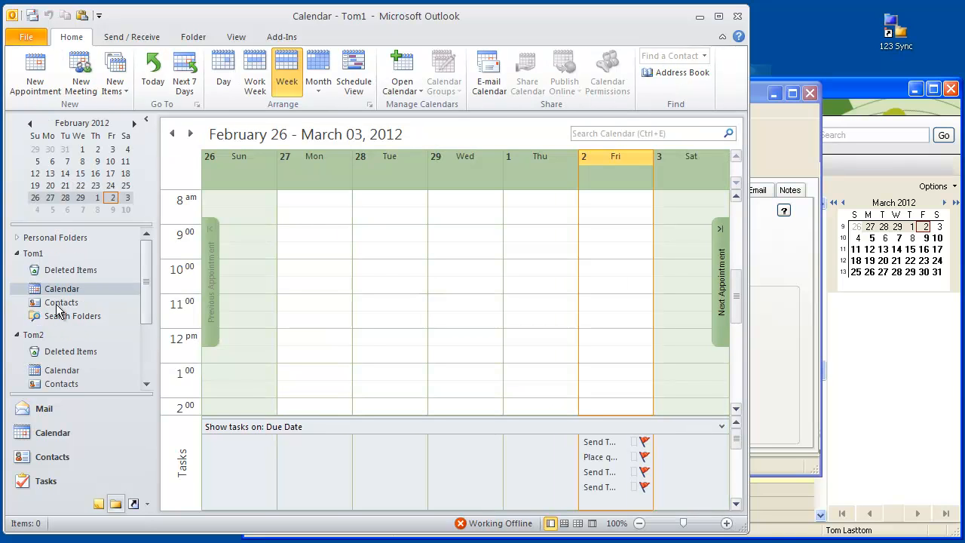
click(55, 374)
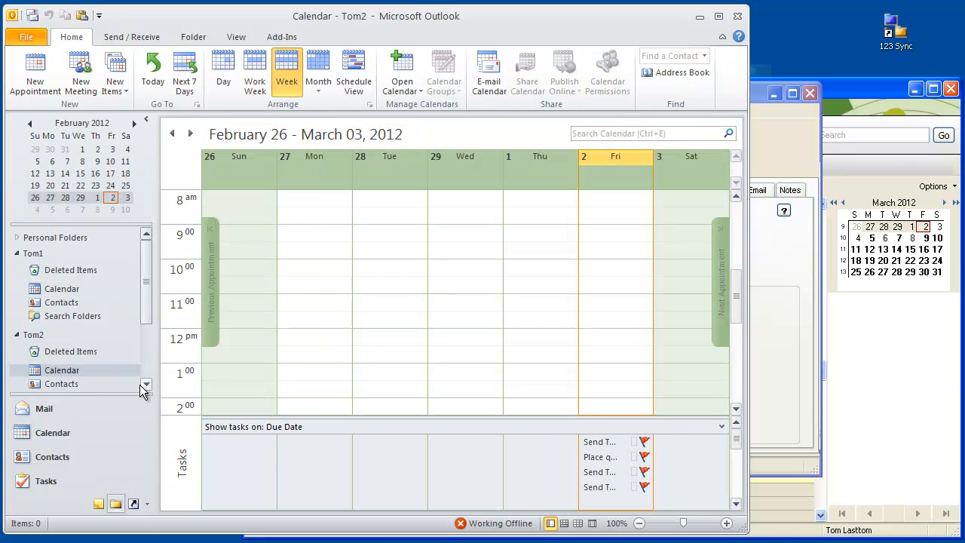
scroll(148, 383, down, 2)
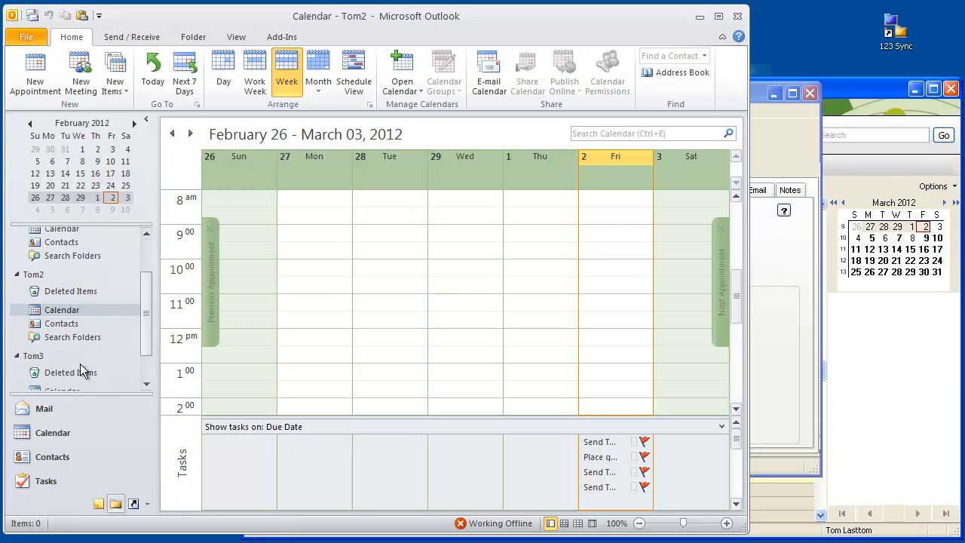
click(146, 384)
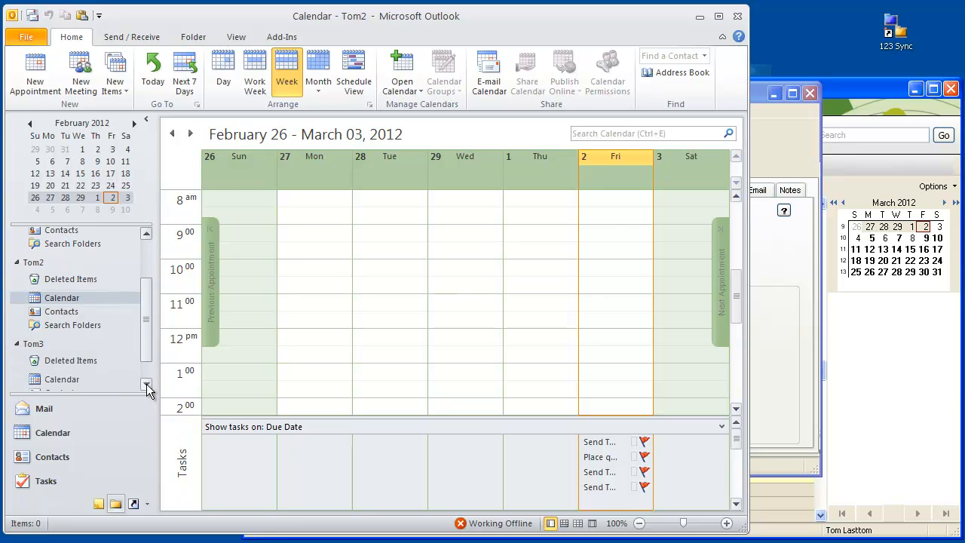
click(53, 381)
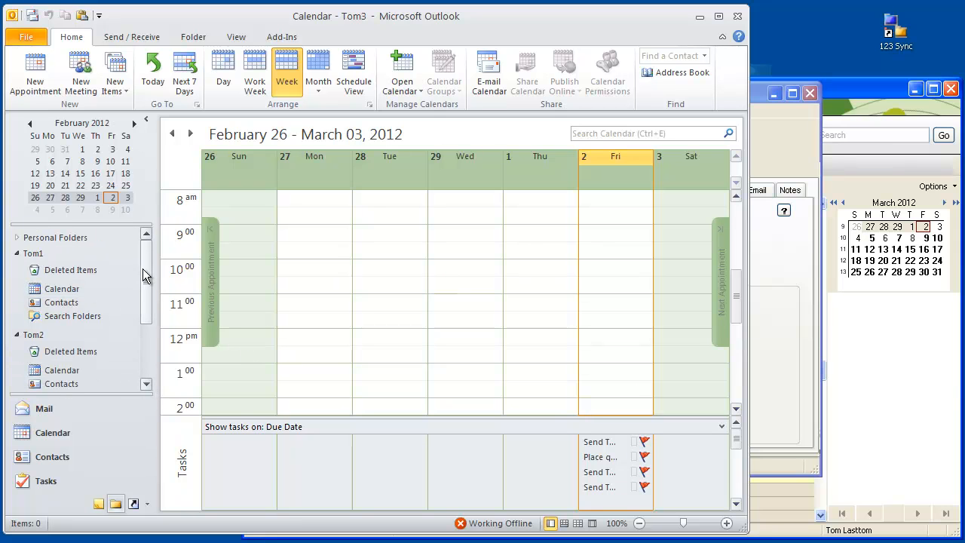
mouse_move(145, 271)
mouse_down()
mouse_move(144, 351)
mouse_move(145, 258)
mouse_up()
drag(145, 278, 144, 332)
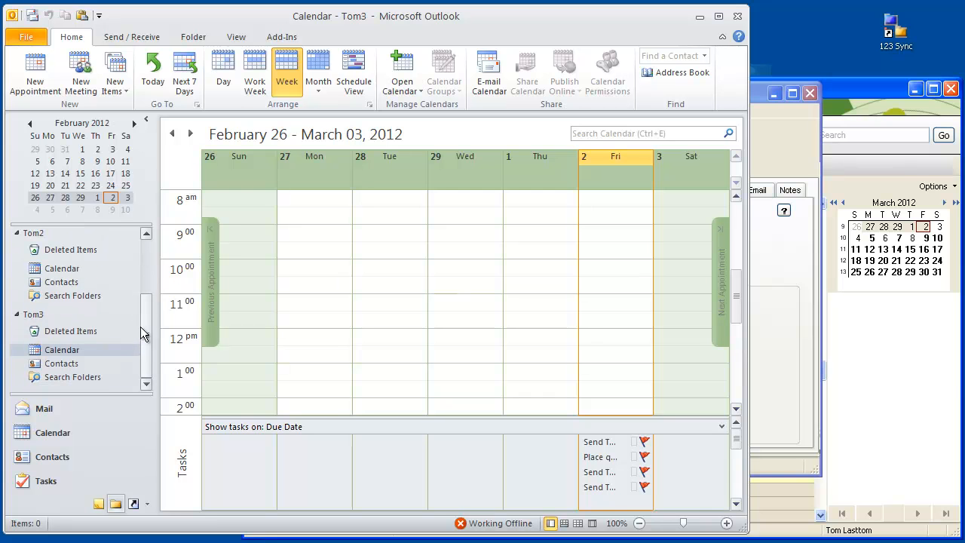
Switch to 123 Sync and assign the Contacts folder of the Tom2 data file to the Tom2 user.
click(763, 124)
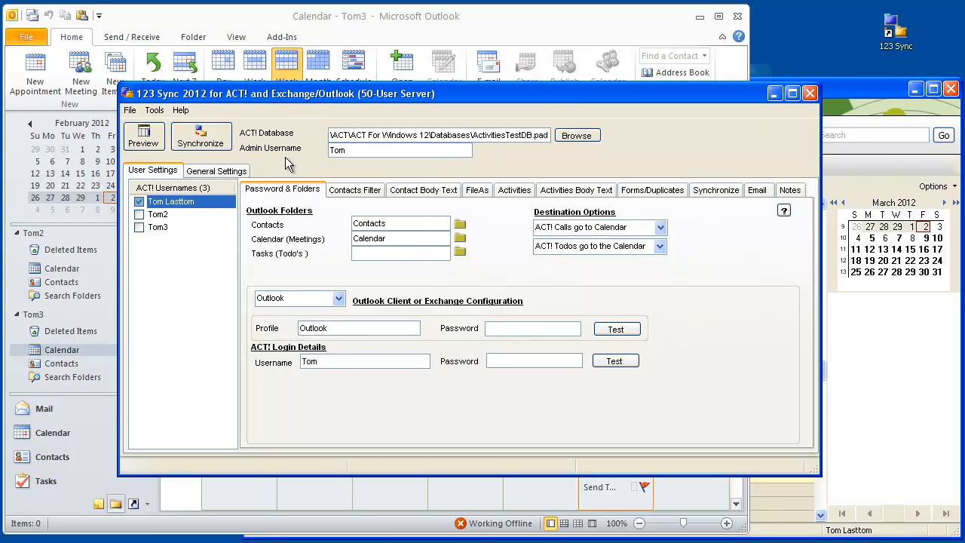
click(160, 215)
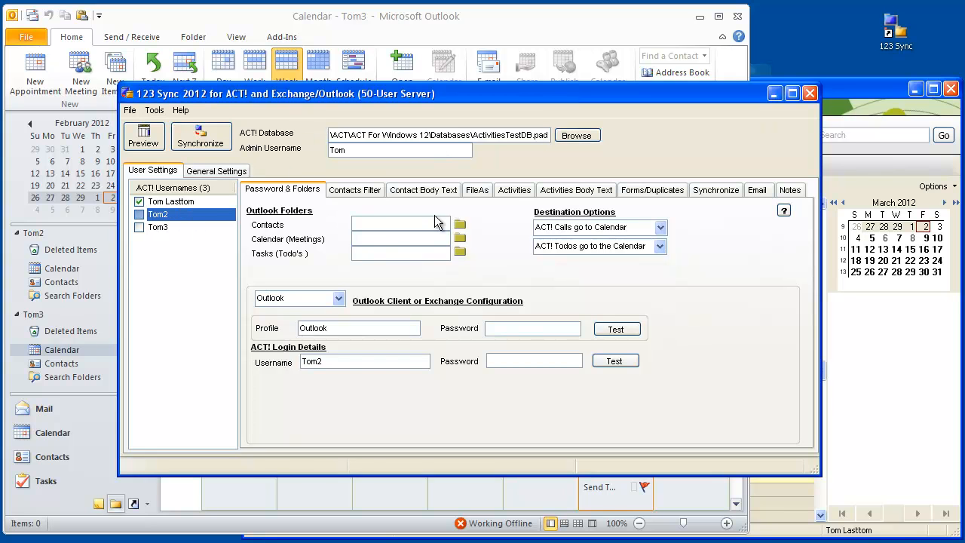
click(460, 224)
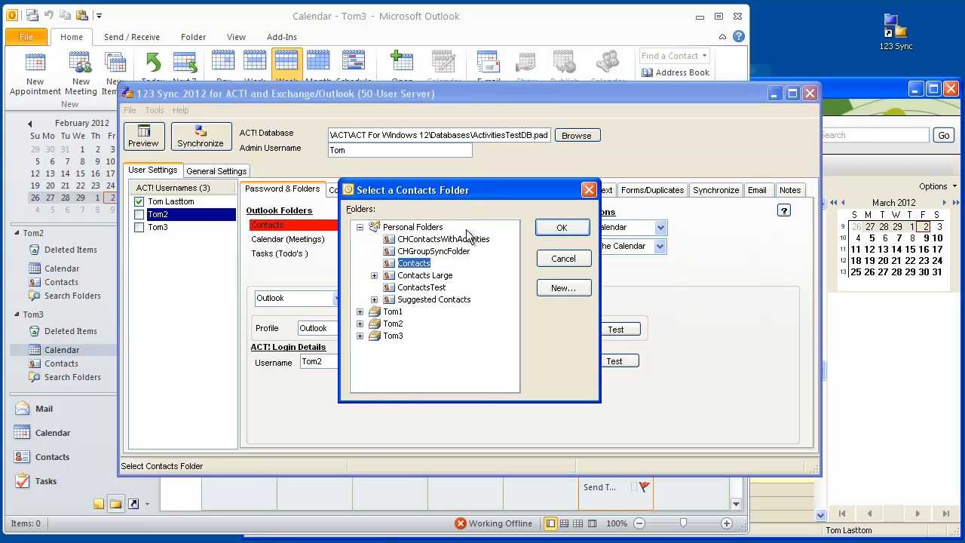
click(360, 324)
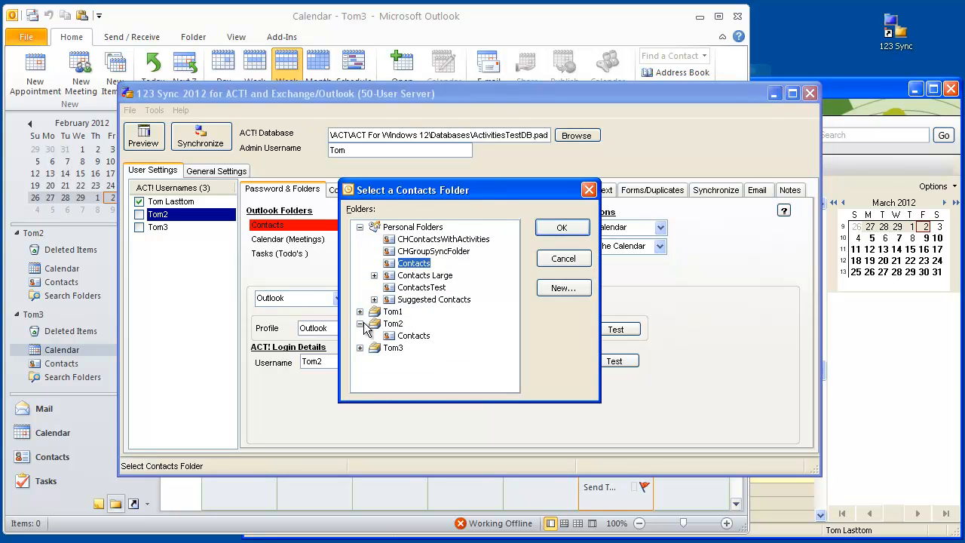
click(413, 335)
click(562, 228)
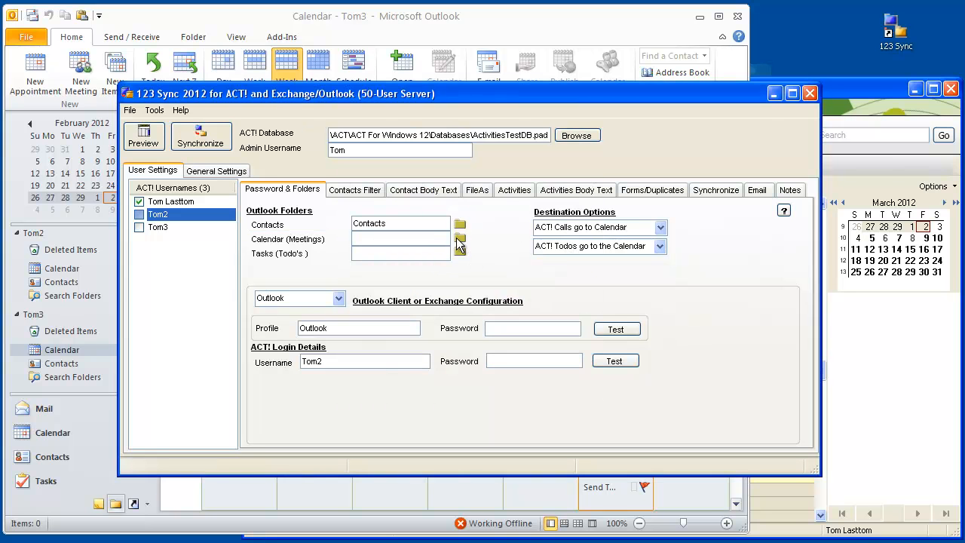
Set the Tom2 user's meetings folder to the Calendar in the Tom2 data file and enable that user for synchronization.
click(460, 239)
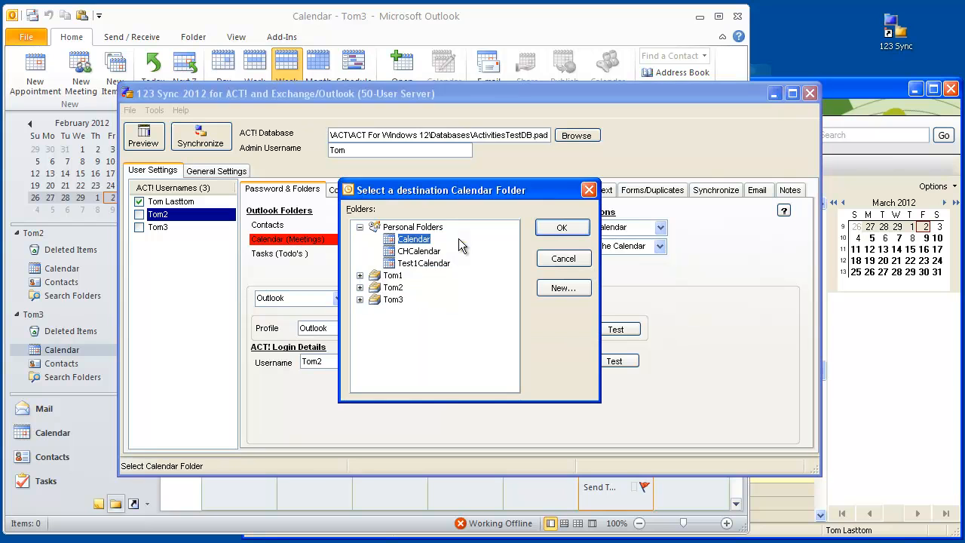
click(360, 287)
click(400, 300)
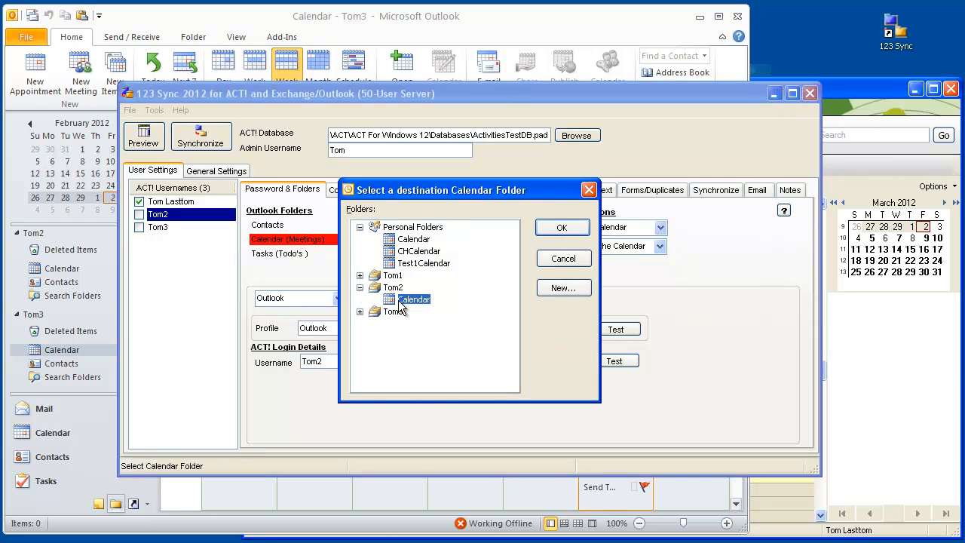
click(562, 227)
click(139, 215)
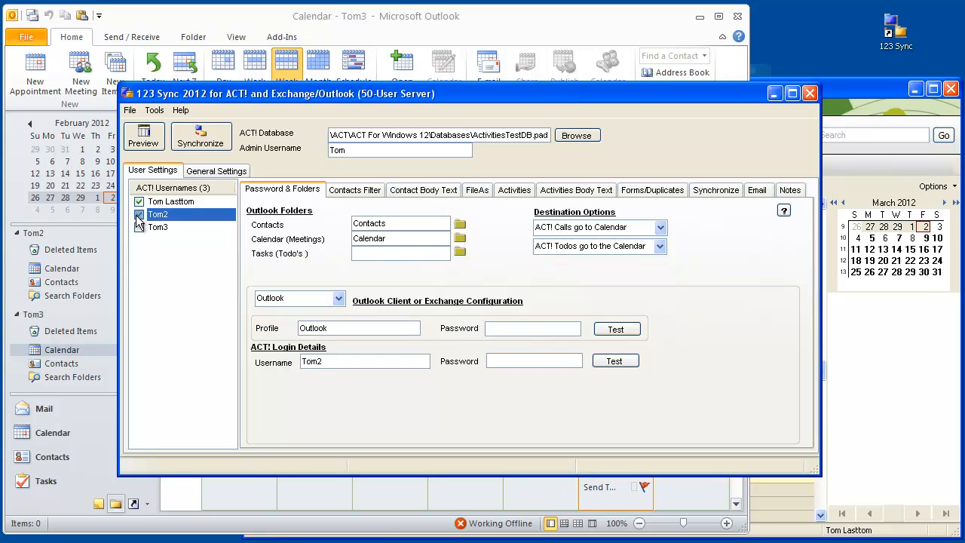
Assign the Contacts folder of the Tom3 data file to the Tom3 user.
click(156, 227)
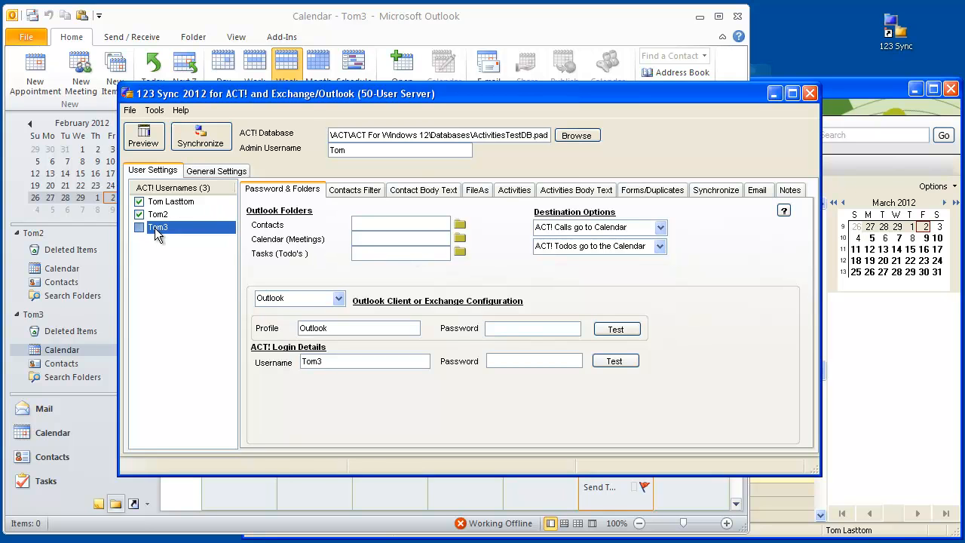
click(460, 226)
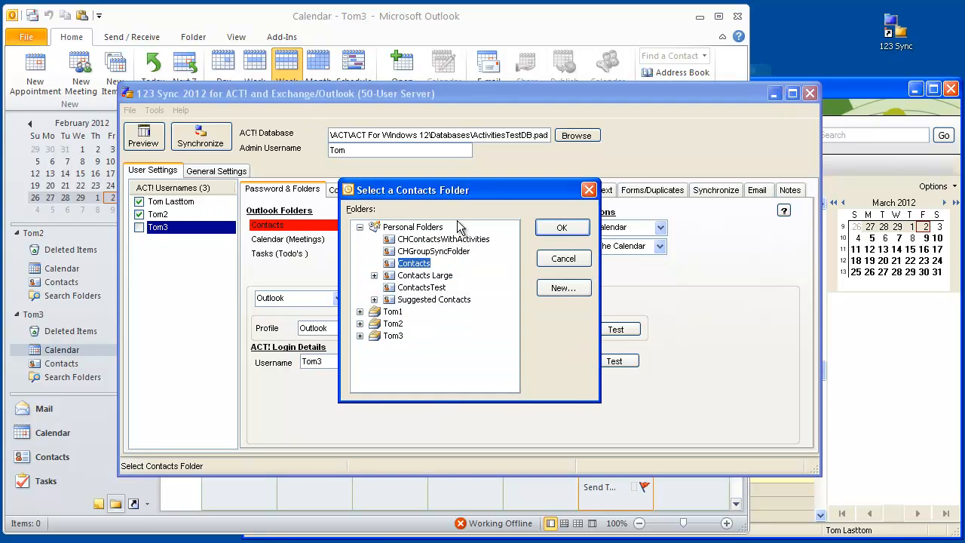
click(360, 335)
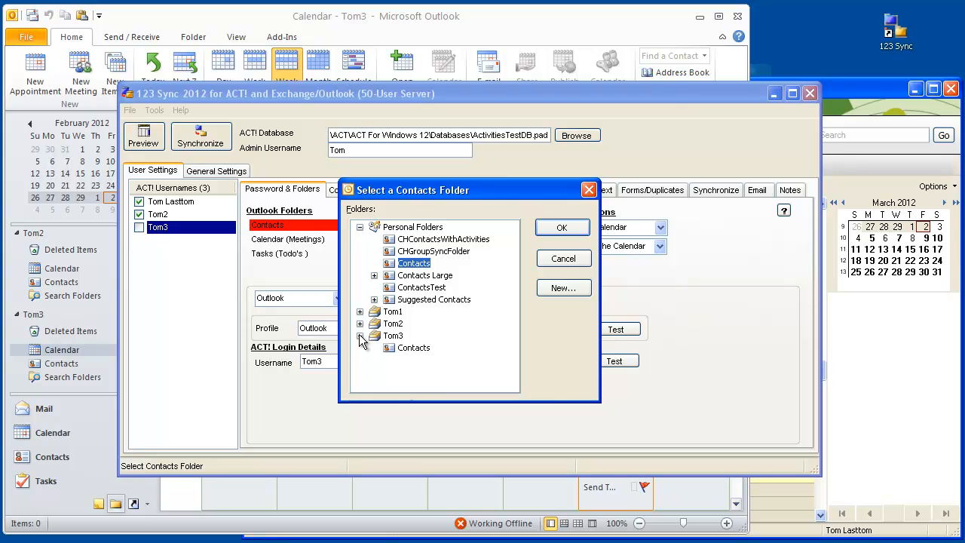
click(407, 348)
click(561, 228)
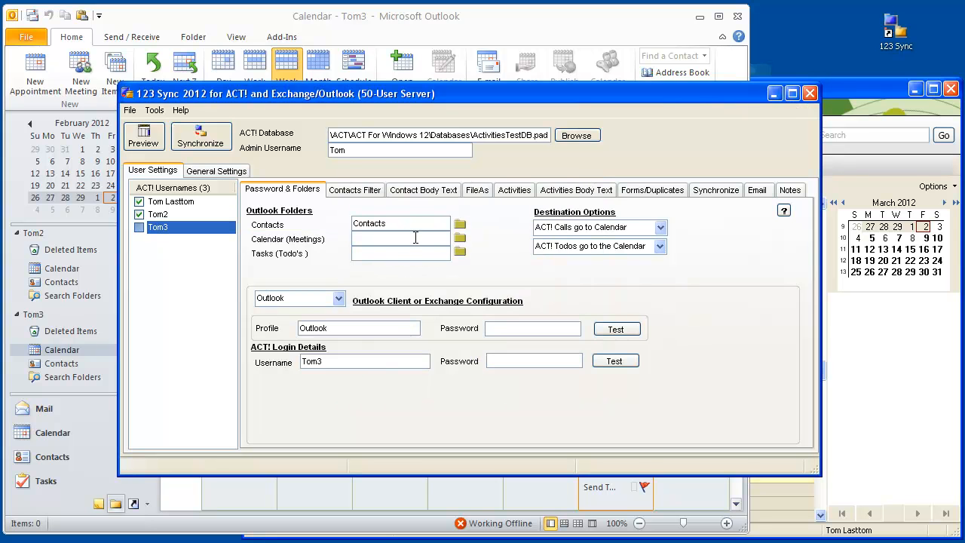
Set the Tom3 user's meetings folder to the Calendar in the Tom3 data file and enable that user for synchronization.
click(464, 241)
click(360, 299)
click(411, 312)
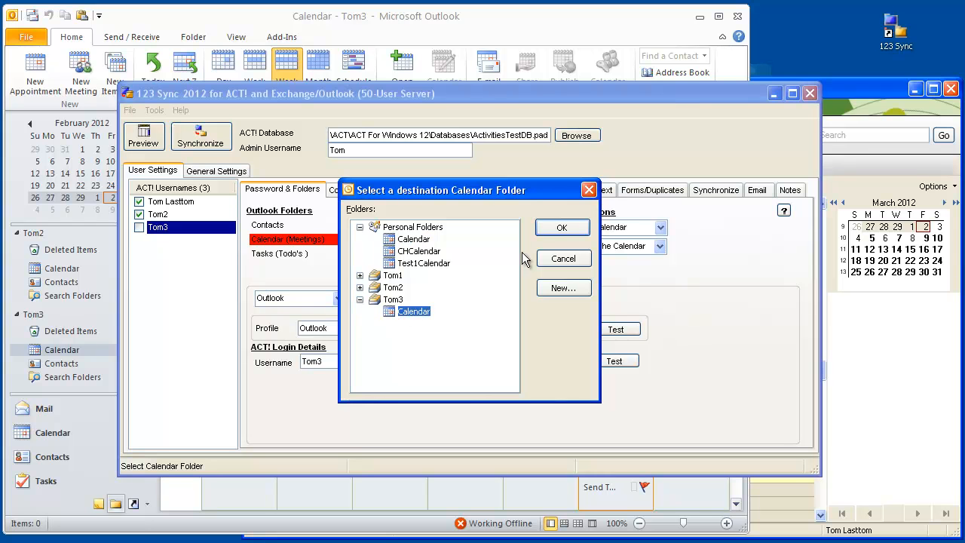
click(561, 228)
click(140, 227)
Review the Outlook folder settings of all three ACT! users.
click(158, 214)
click(161, 202)
click(160, 214)
click(157, 228)
click(158, 216)
click(158, 203)
click(159, 215)
click(158, 228)
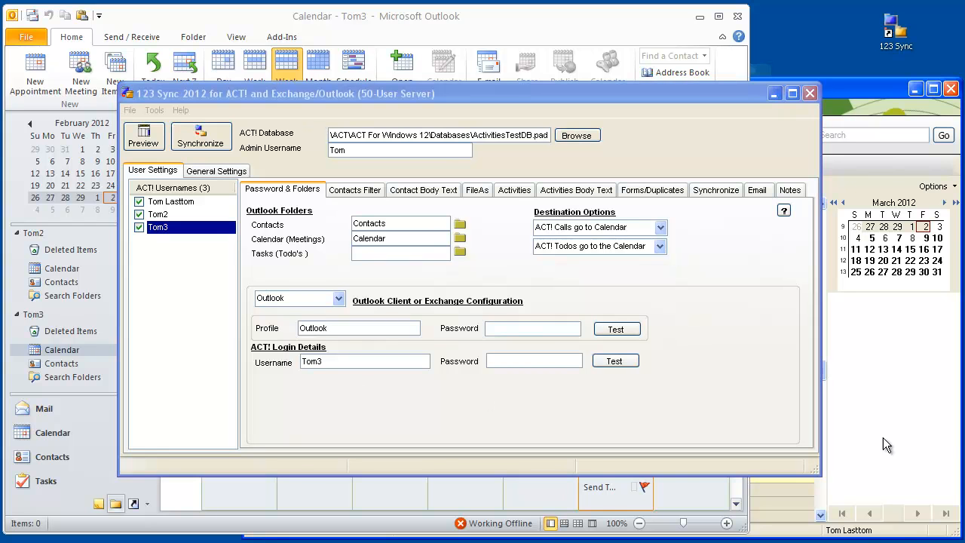
Close the 123 Sync settings window and run a full synchronization from the desktop shortcut, dismissing its status report.
click(812, 93)
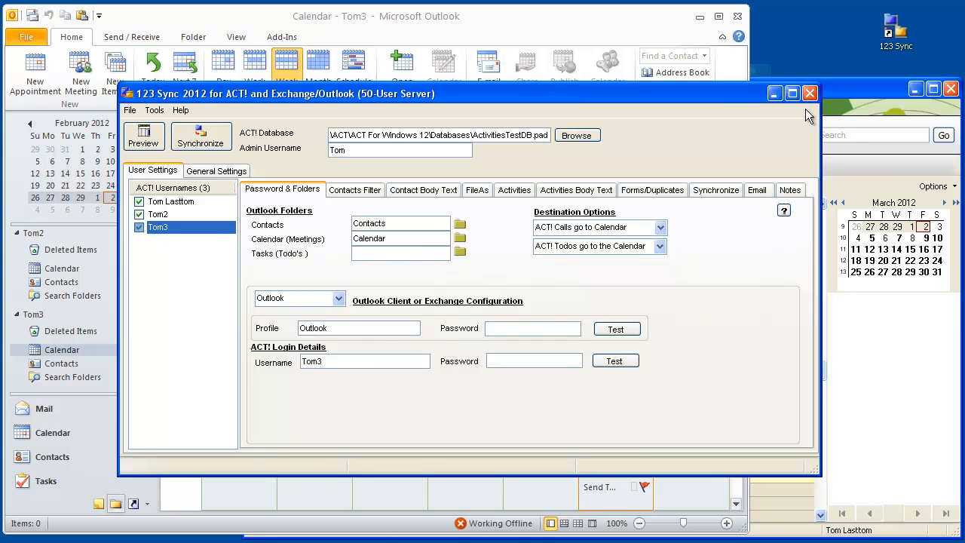
click(808, 94)
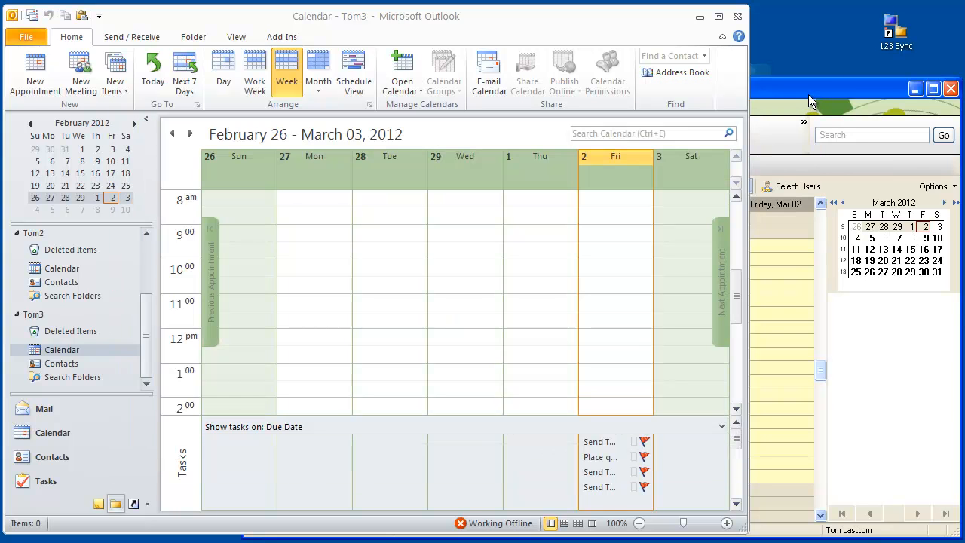
click(897, 36)
double_click(897, 39)
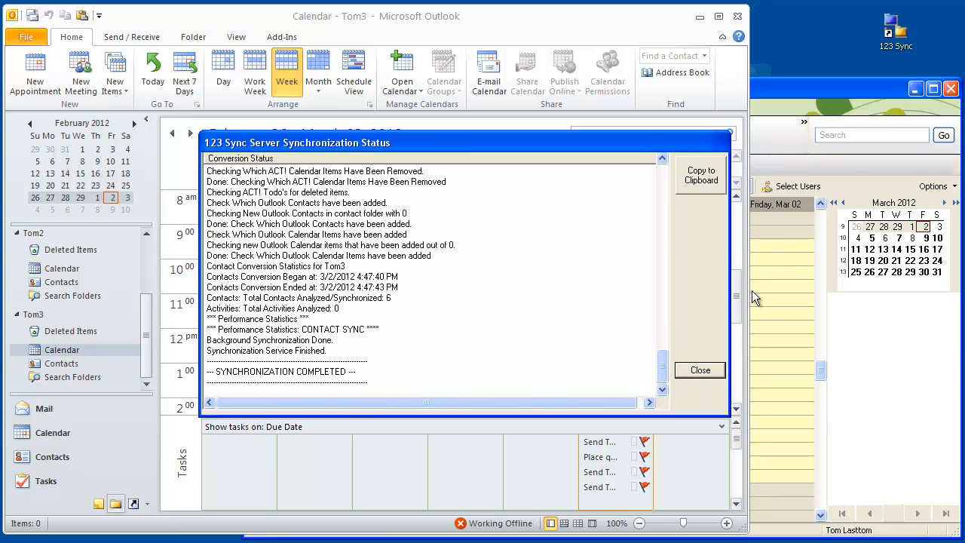
drag(666, 373, 663, 397)
click(700, 371)
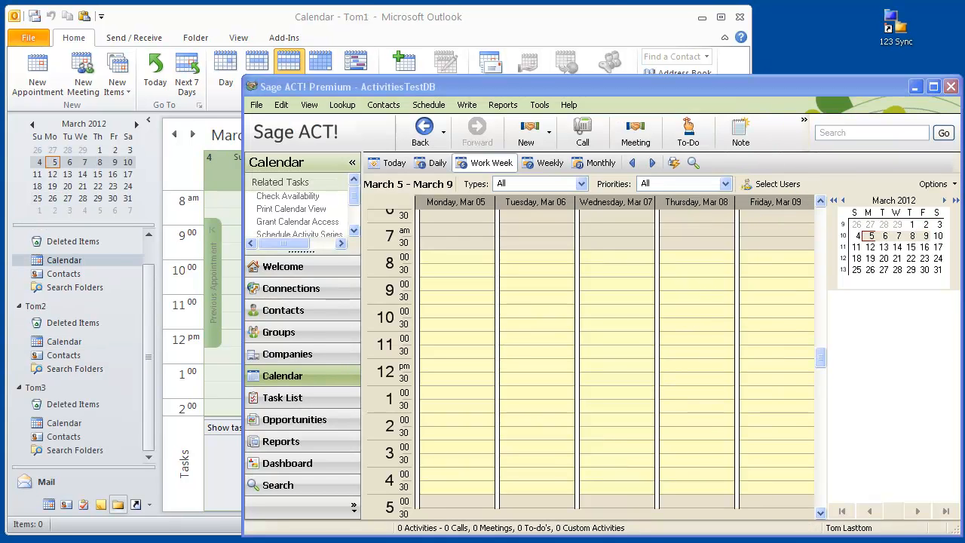
Check the March 04 - 10, 2012 week in the Tom1, Tom2 and Tom3 Outlook calendars, then return to Sage ACT!
click(609, 28)
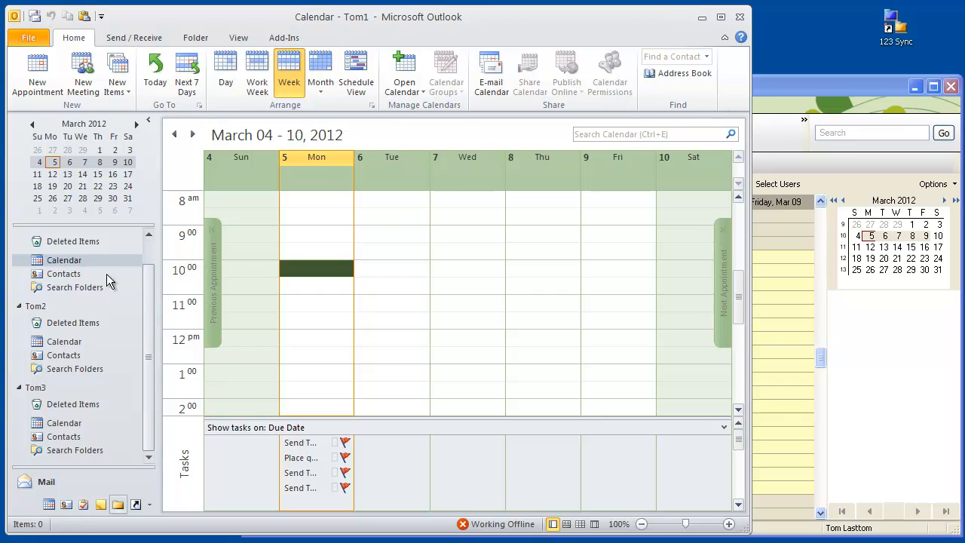
click(148, 235)
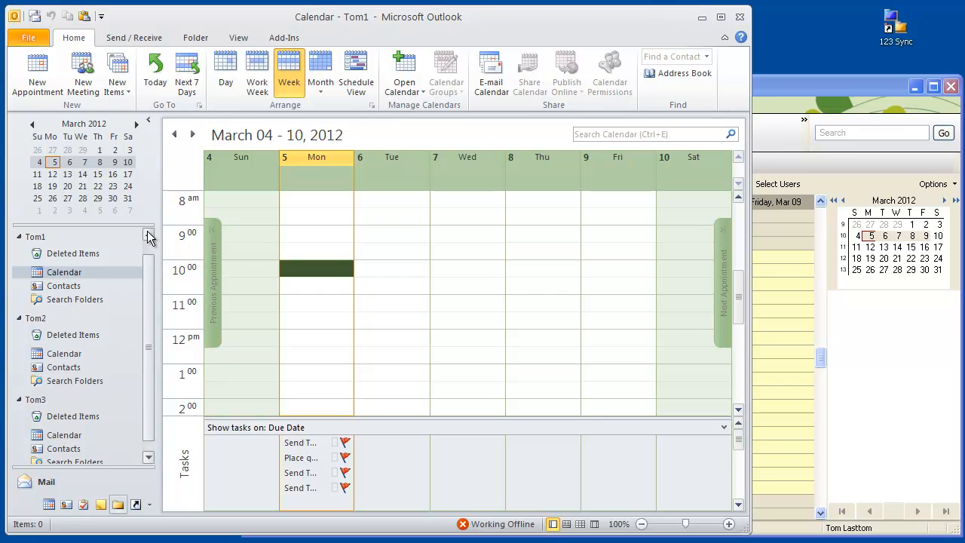
click(66, 354)
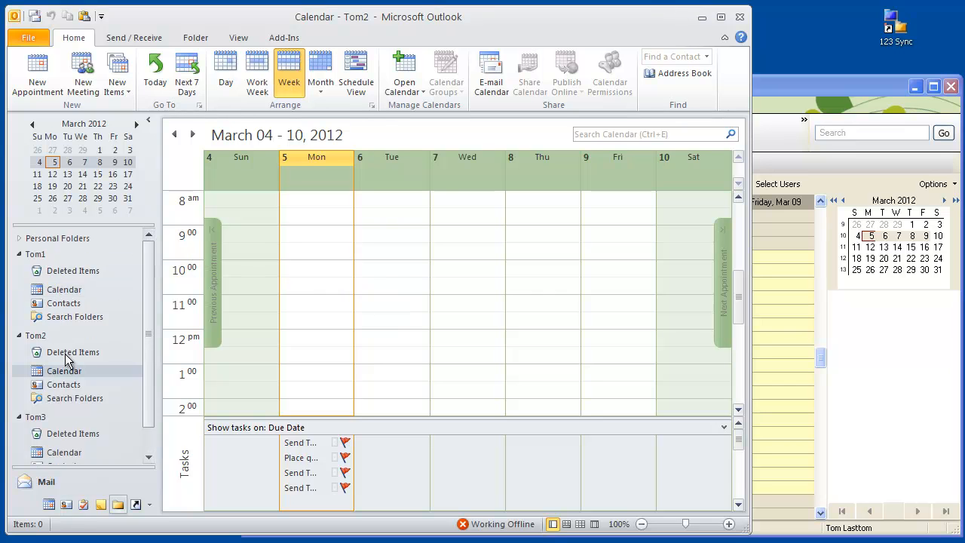
click(66, 455)
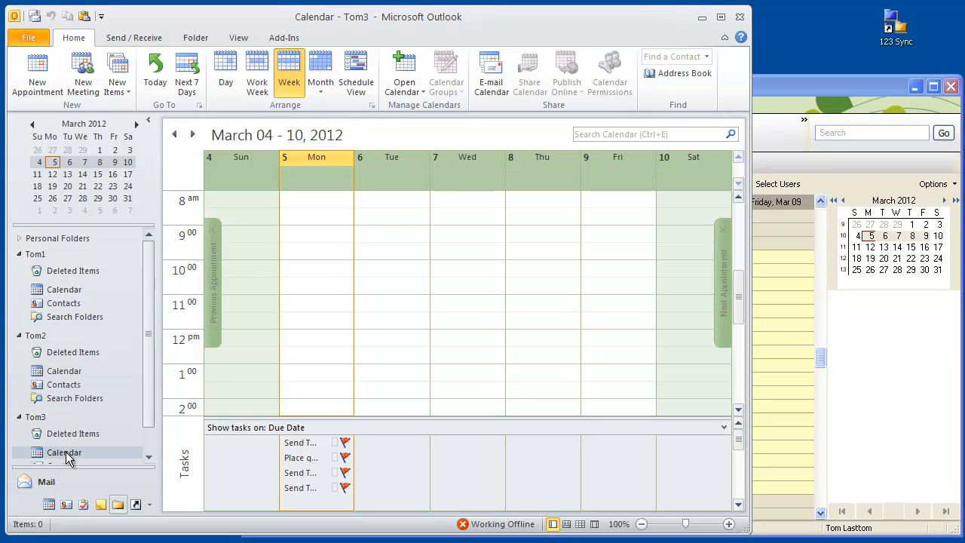
click(845, 85)
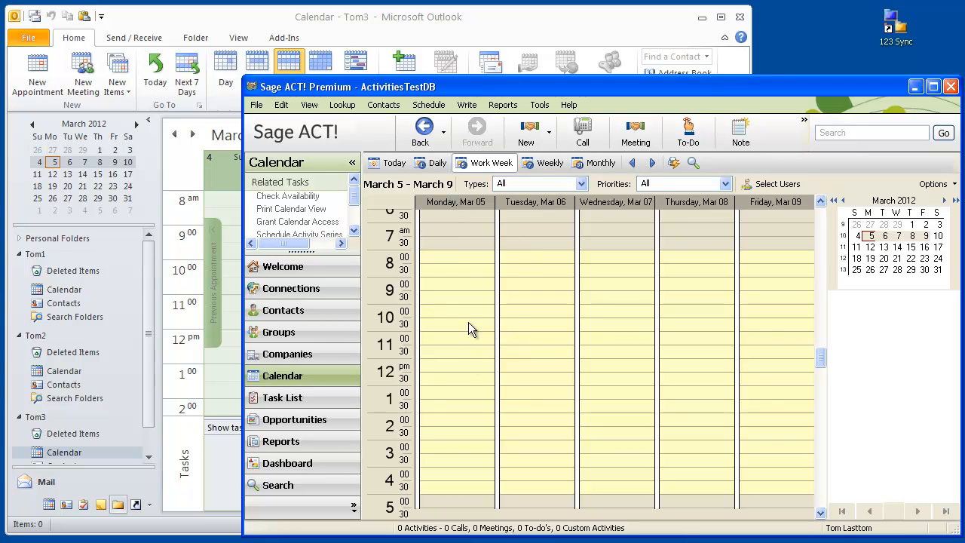
Start a meeting at 10:00 AM on Monday, March 5, 2012 and add Tom2 and Tom3 to its scheduled contacts.
click(442, 309)
double_click(441, 309)
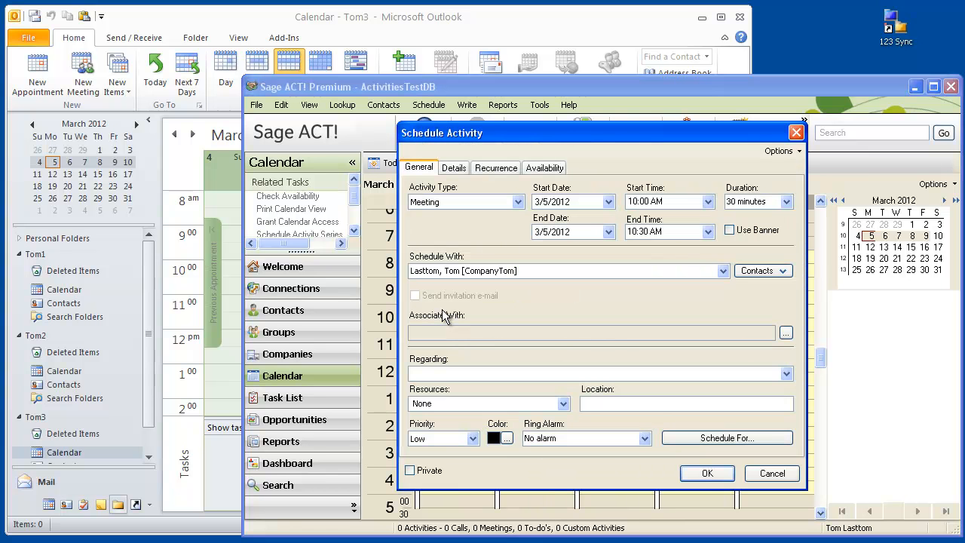
click(758, 274)
click(758, 285)
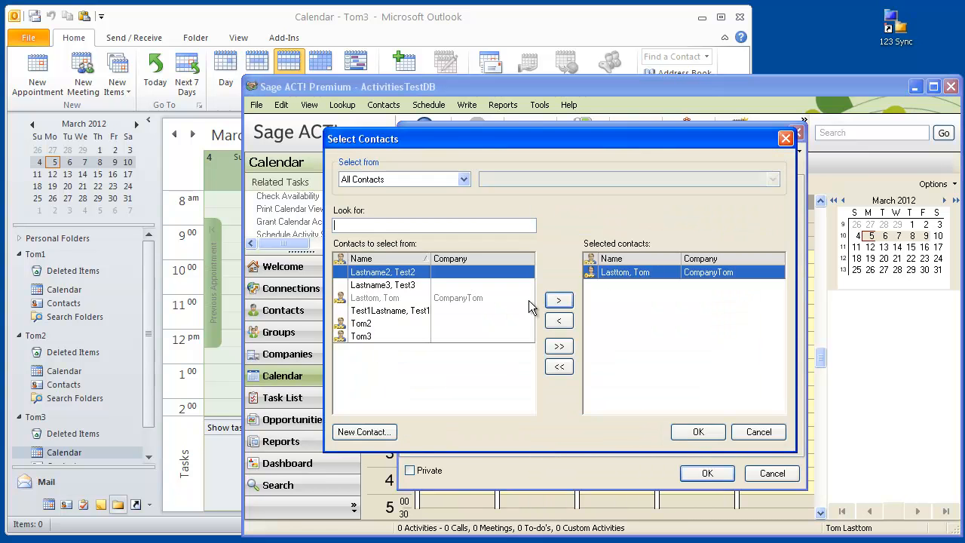
click(364, 324)
ctrl+click(362, 337)
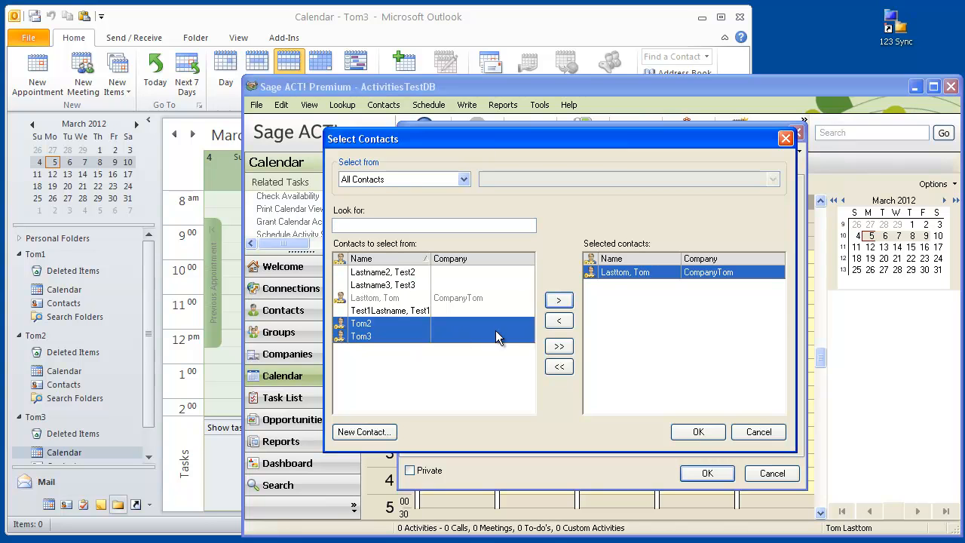
click(568, 304)
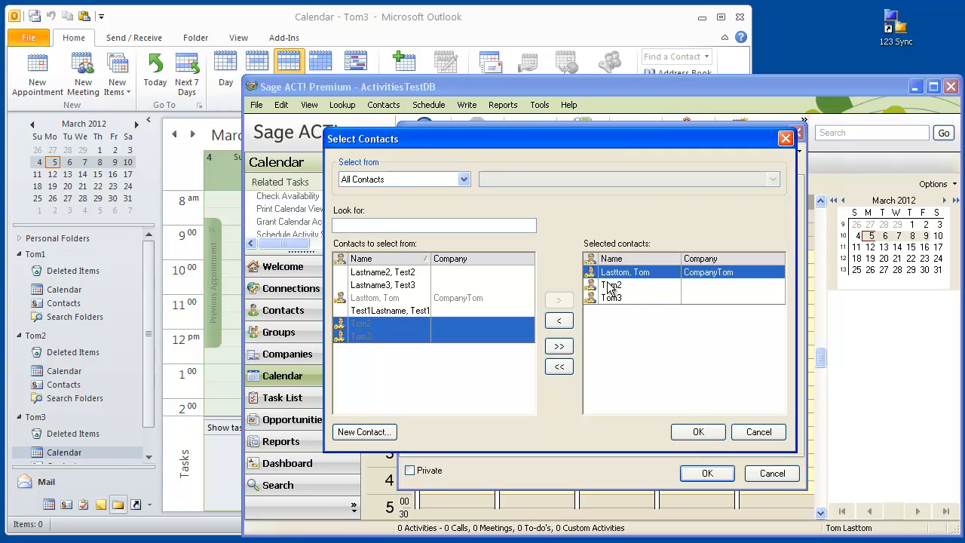
click(697, 431)
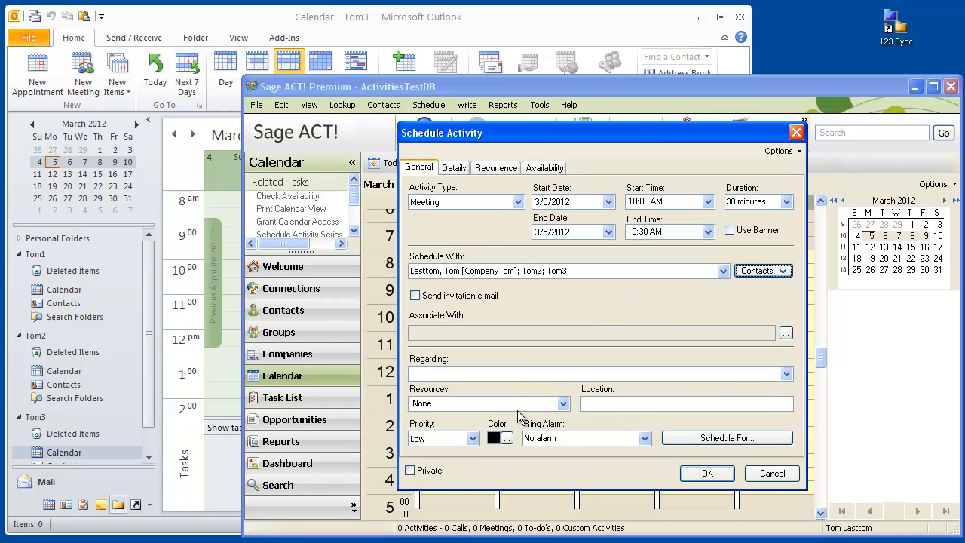
Set the meeting's Regarding text to "Multi-User 1111" and save the activity.
text(Mu)
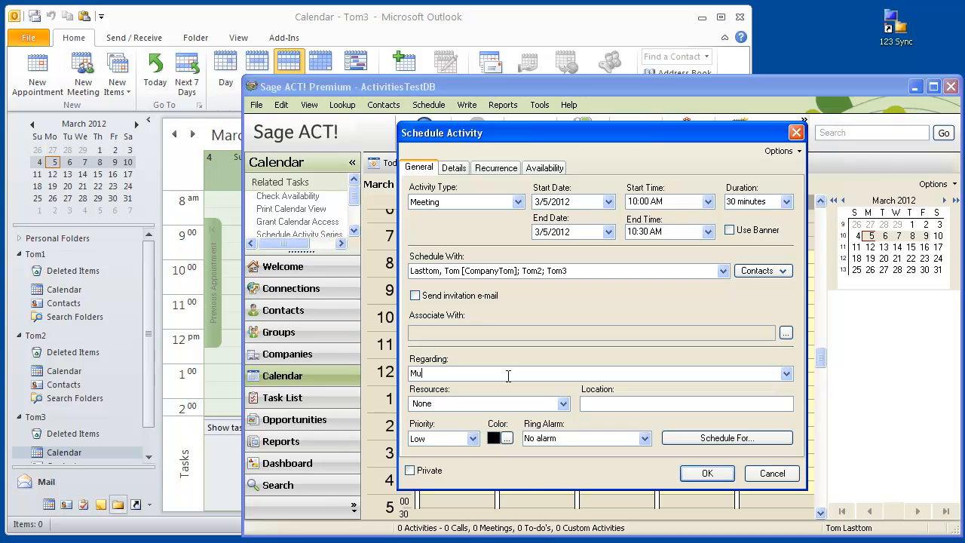
text(lti-User 1111)
click(722, 472)
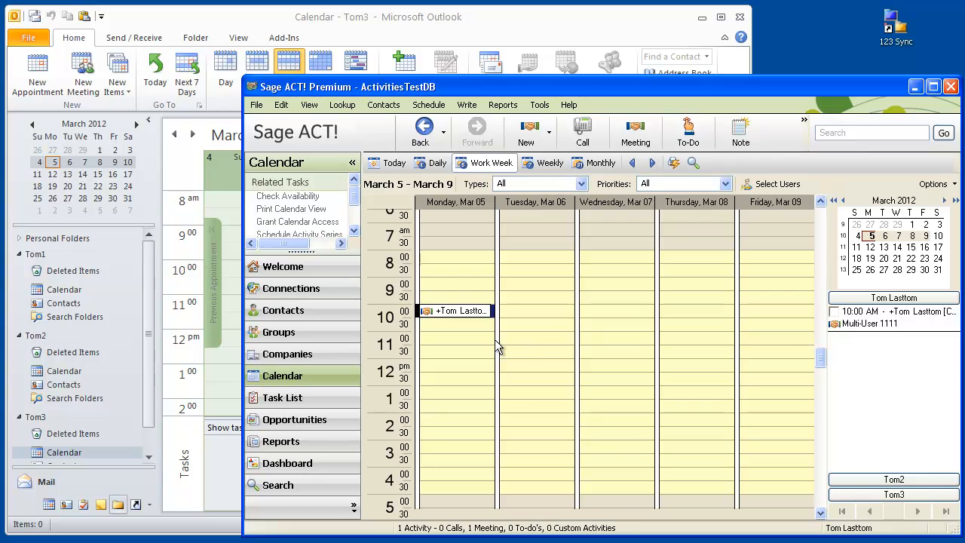
Run a 123 Sync synchronization from the desktop, close its status report and switch to Outlook.
double_click(897, 28)
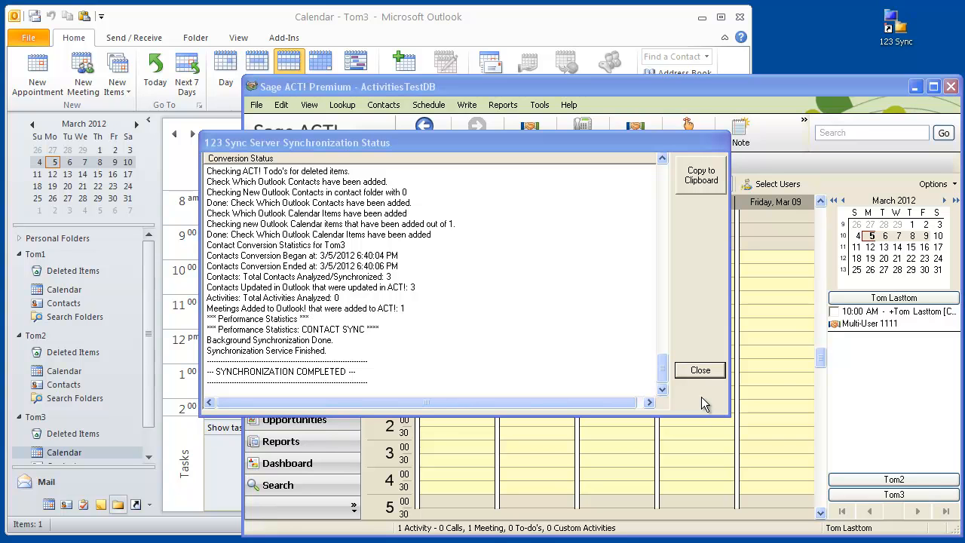
click(700, 370)
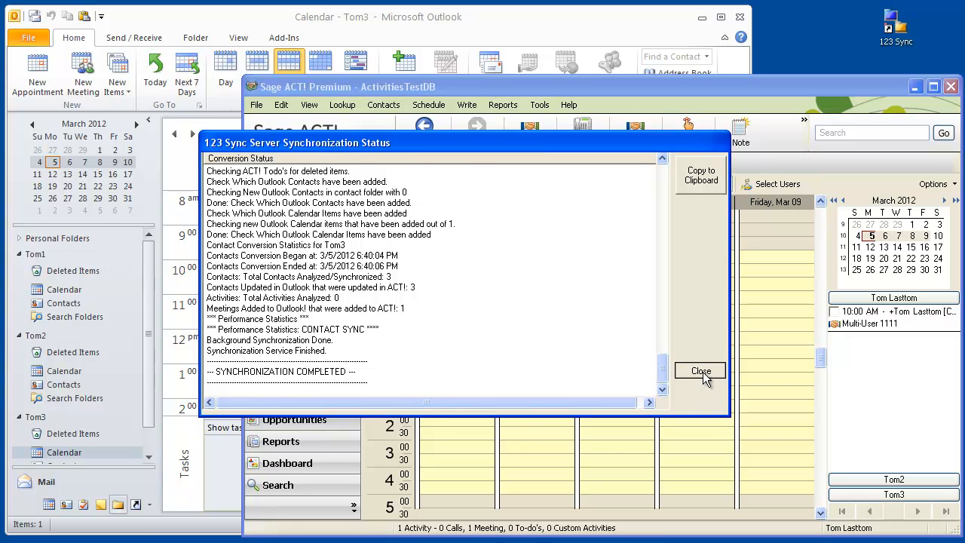
click(518, 19)
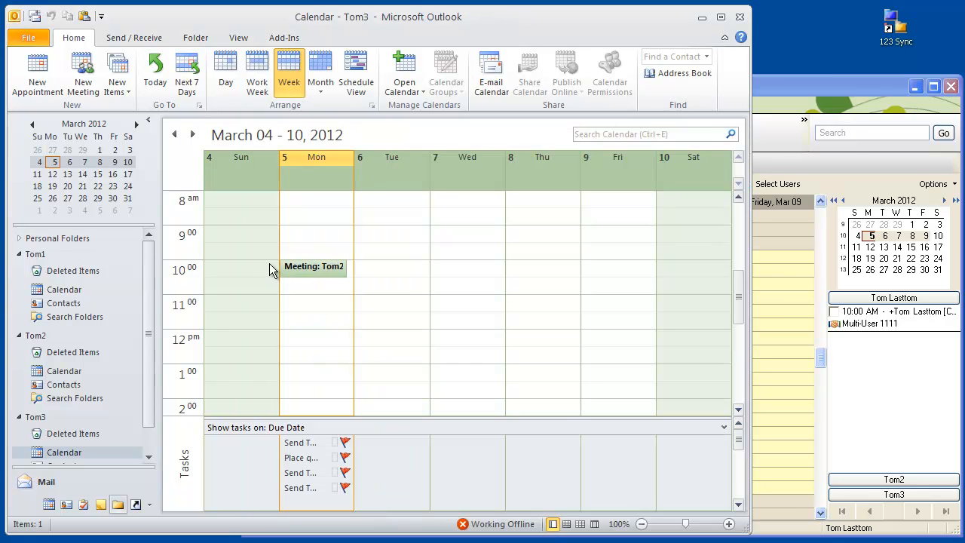
Open the Monday 10:00 meeting in the Tom1 calendar, check its linked contacts and close it.
click(64, 291)
click(324, 269)
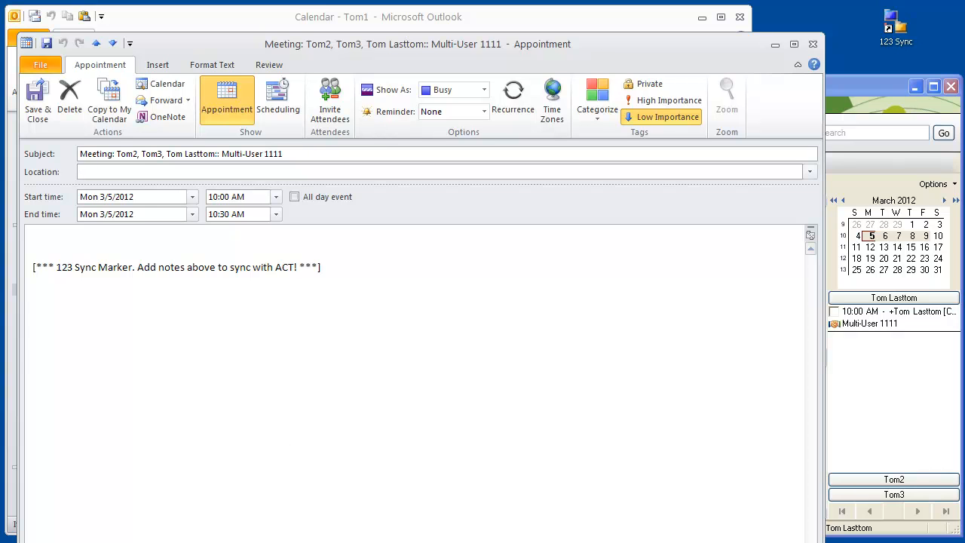
drag(339, 541, 340, 530)
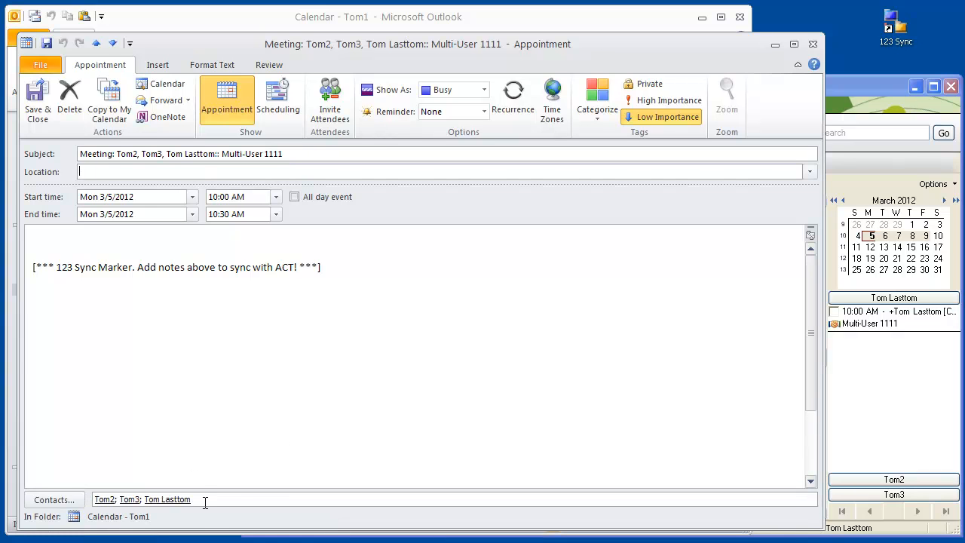
drag(194, 498, 97, 499)
click(233, 501)
click(812, 46)
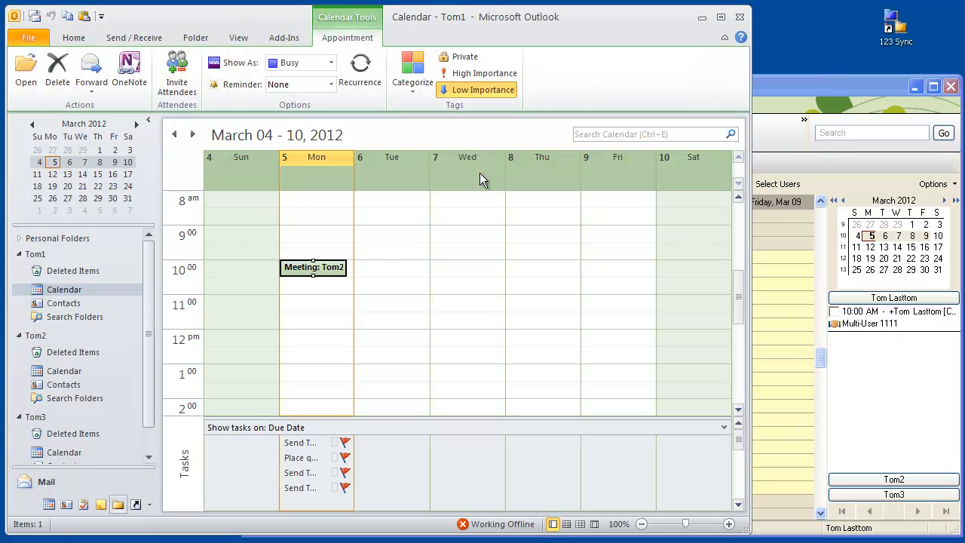
Review the Monday 10:00 meeting in the Tom2 calendar and close it.
click(149, 456)
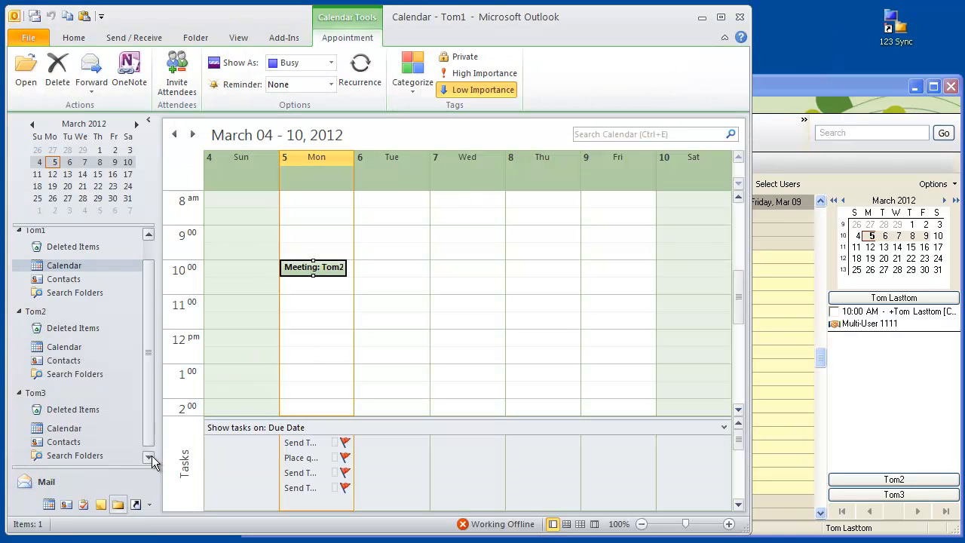
click(51, 346)
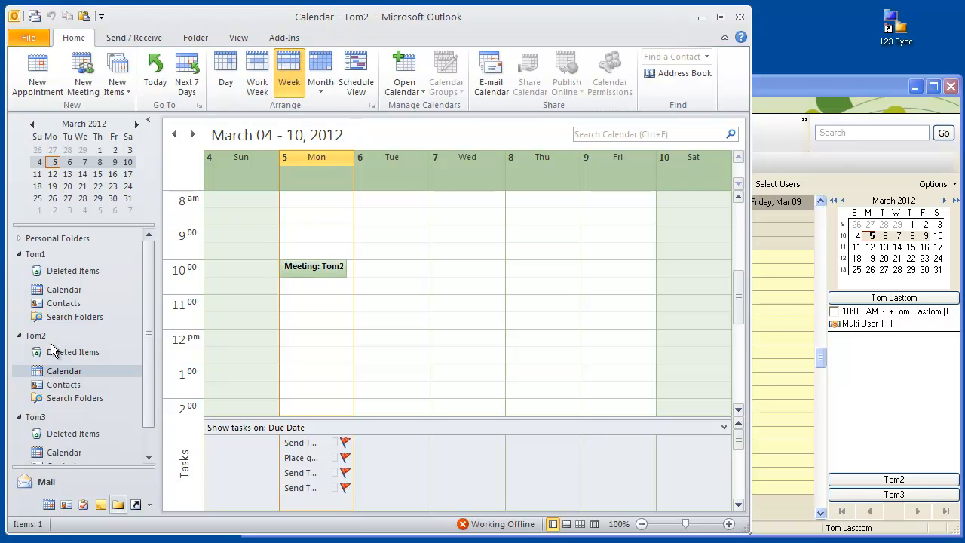
double_click(325, 267)
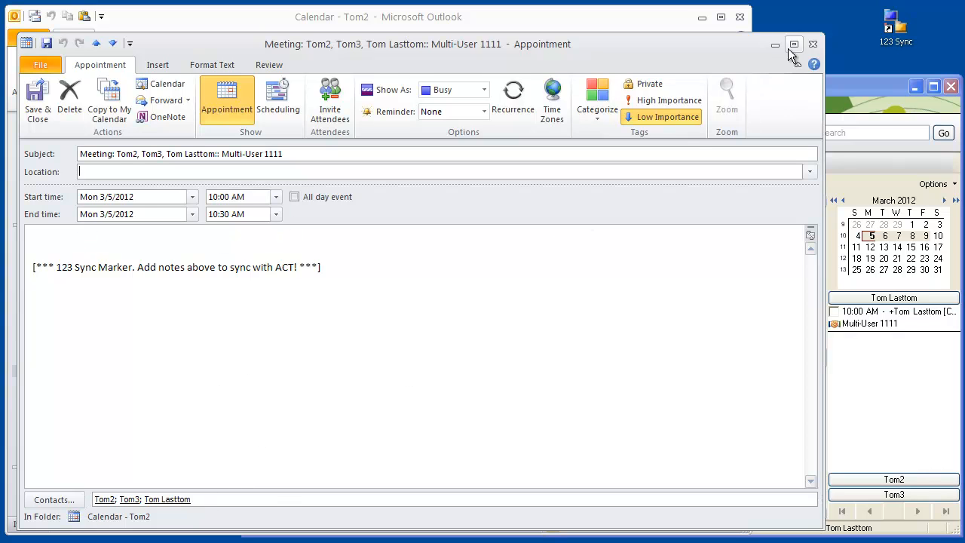
click(811, 45)
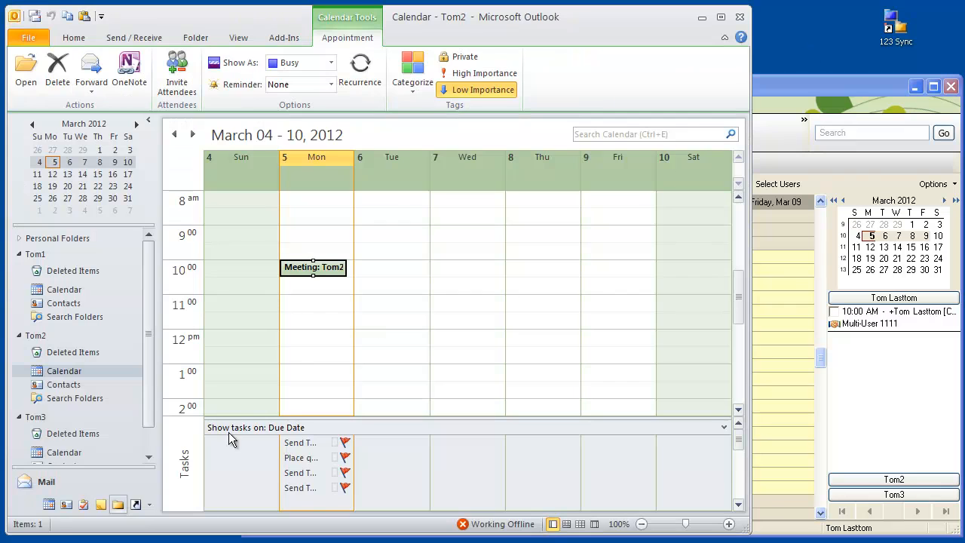
Review the Monday 10:00 meeting in the Tom3 calendar and close it.
click(148, 458)
click(53, 431)
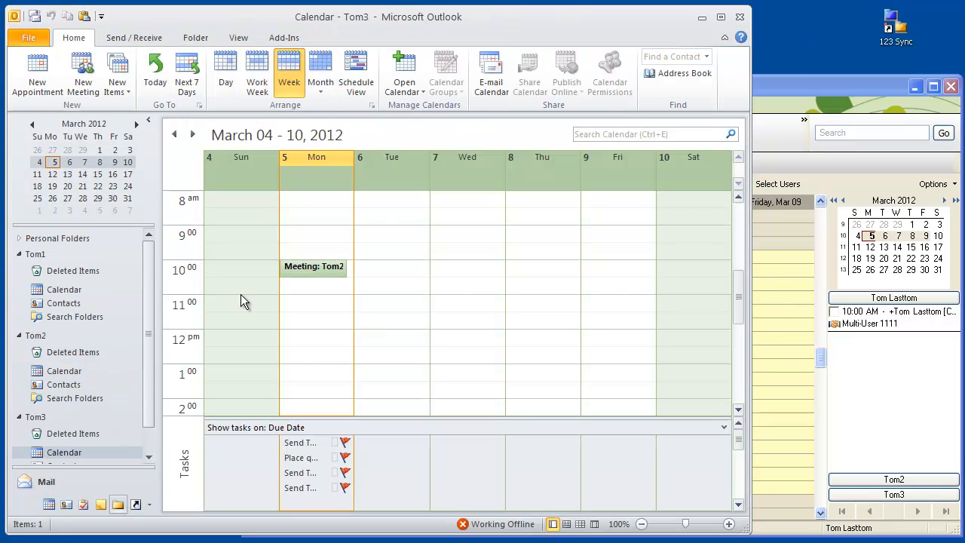
double_click(333, 271)
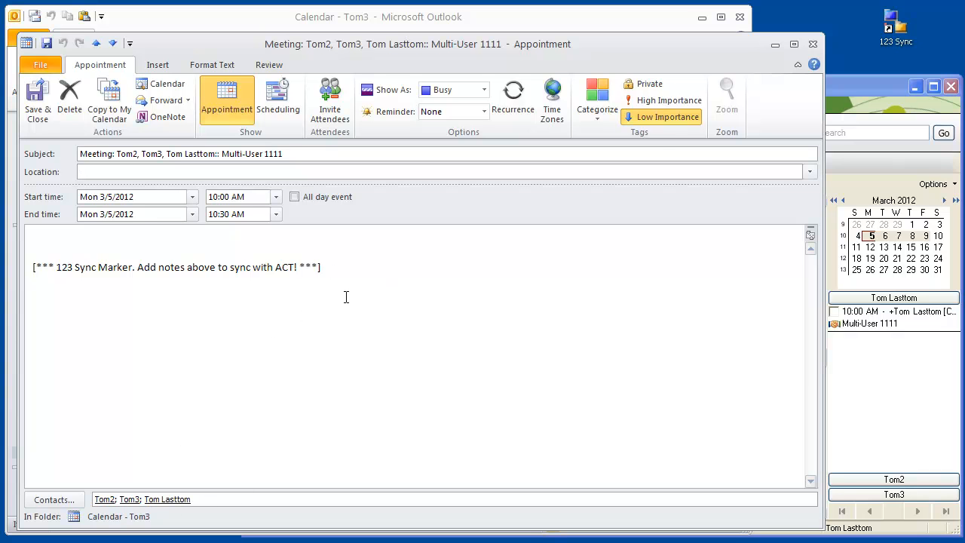
click(813, 43)
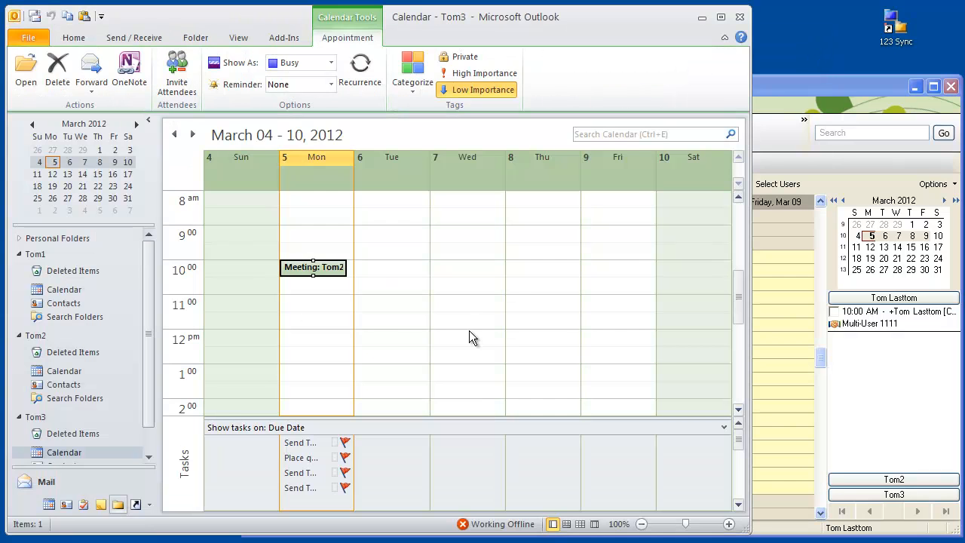
Open the Monday 10:00 meeting in the Tom2 calendar and change the end of its subject to "Multi-User 22222".
click(64, 371)
double_click(328, 267)
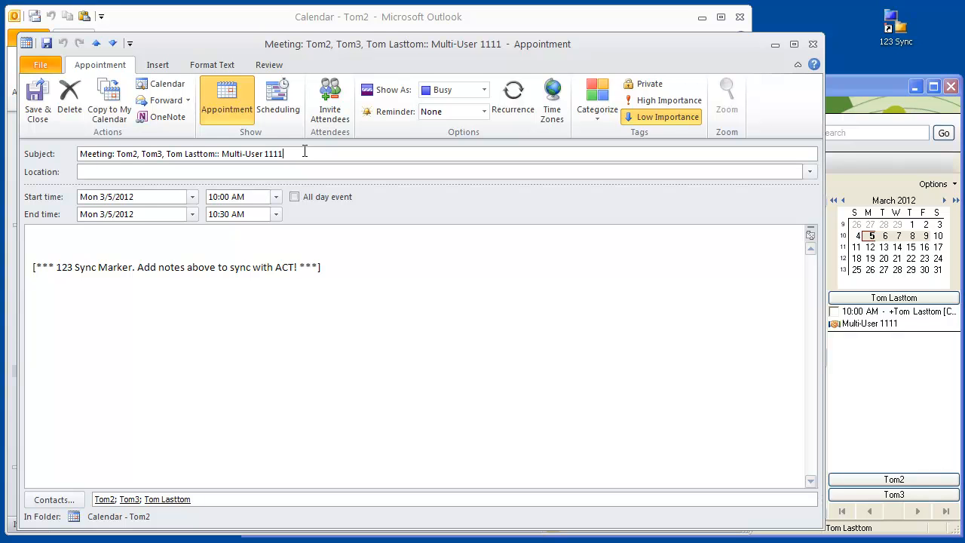
key(BackSpace)
key(BackSpace)
key(BackSpace)
key(BackSpace)
text(22222)
Add the note "Activity details body text" above the meeting's 123 Sync marker, then save and close the appointment.
click(121, 242)
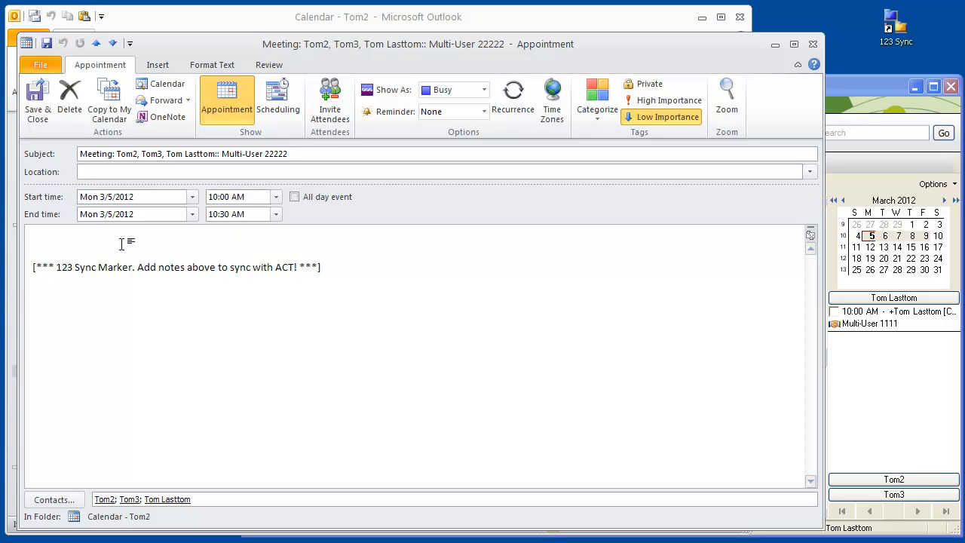
text(Activity detil)
key(BackSpace)
key(BackSpace)
text(ails)
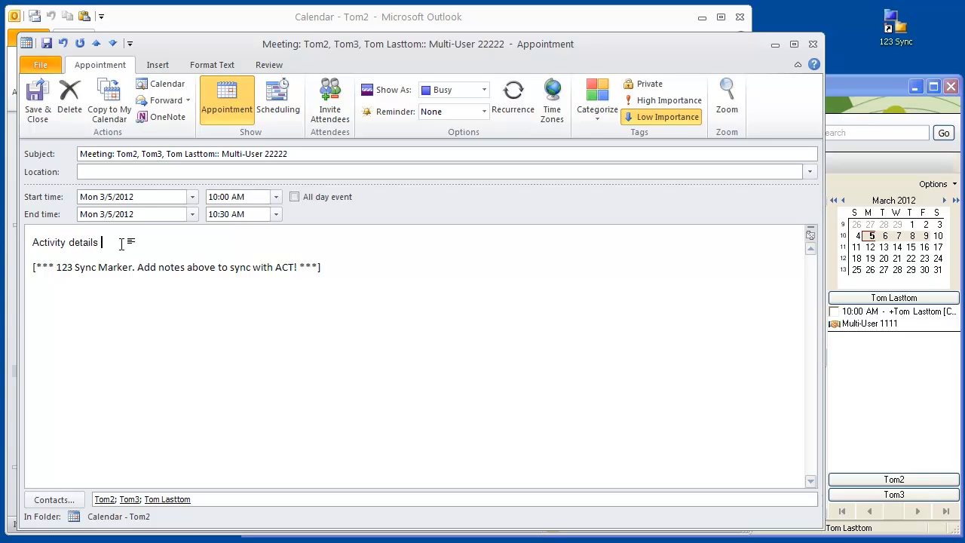
text( body text)
click(34, 101)
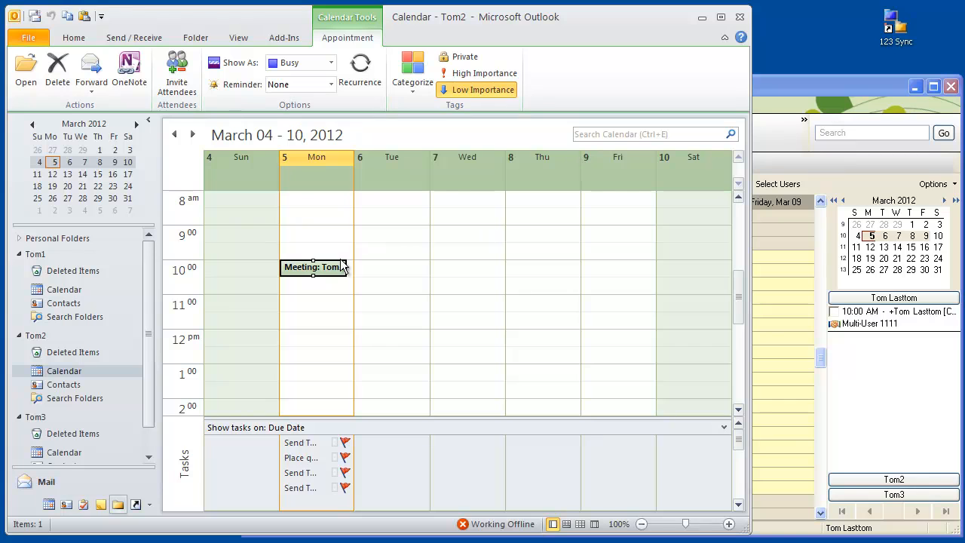
Run the 123 Sync synchronization twice from the desktop, closing the status report each time.
click(904, 34)
double_click(904, 34)
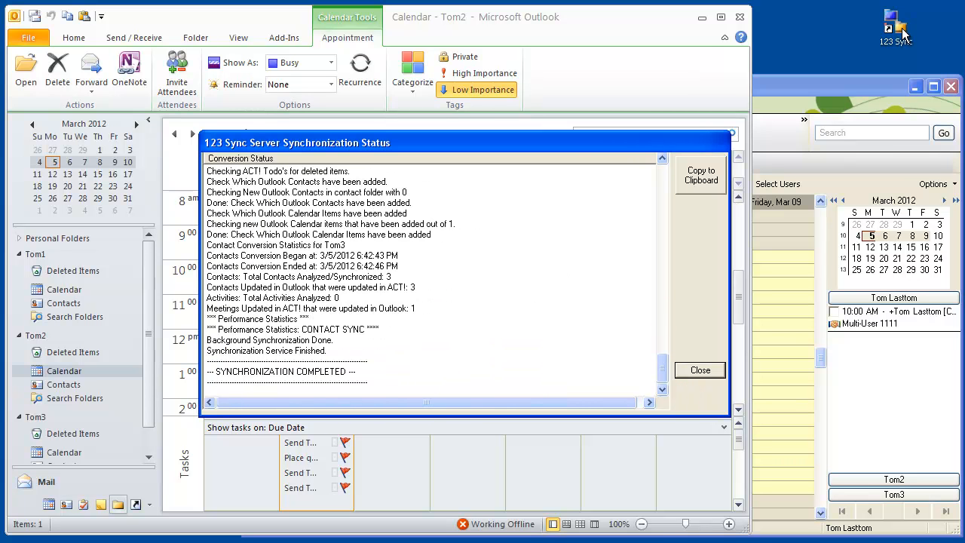
click(706, 369)
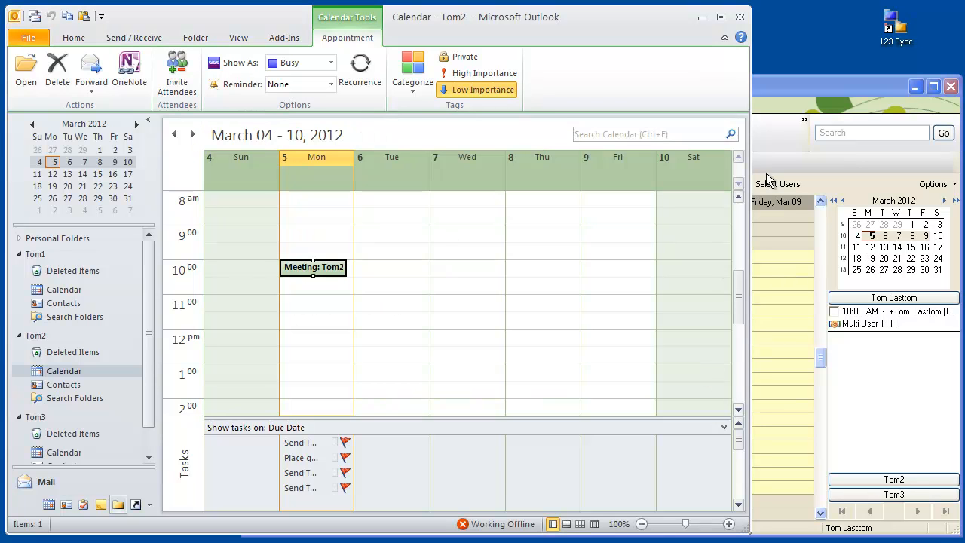
double_click(902, 32)
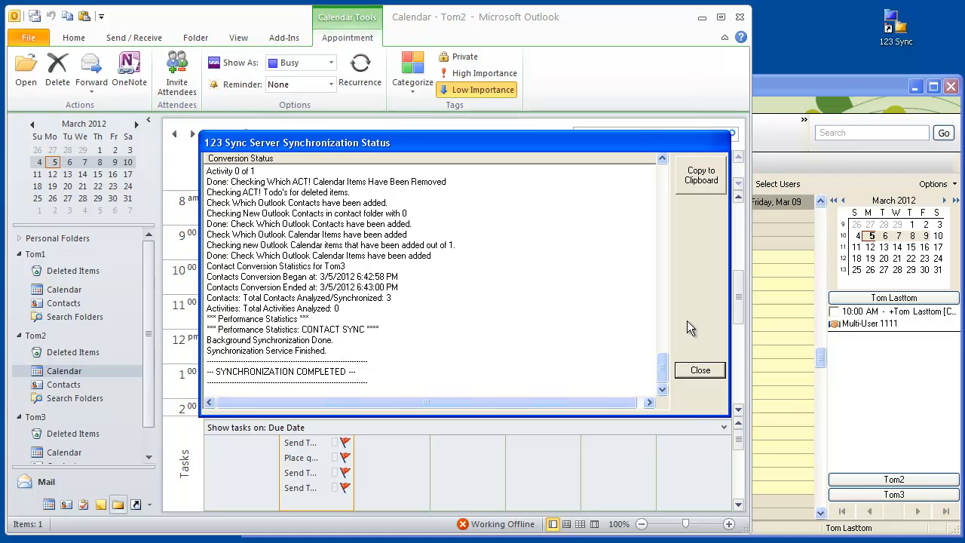
click(700, 371)
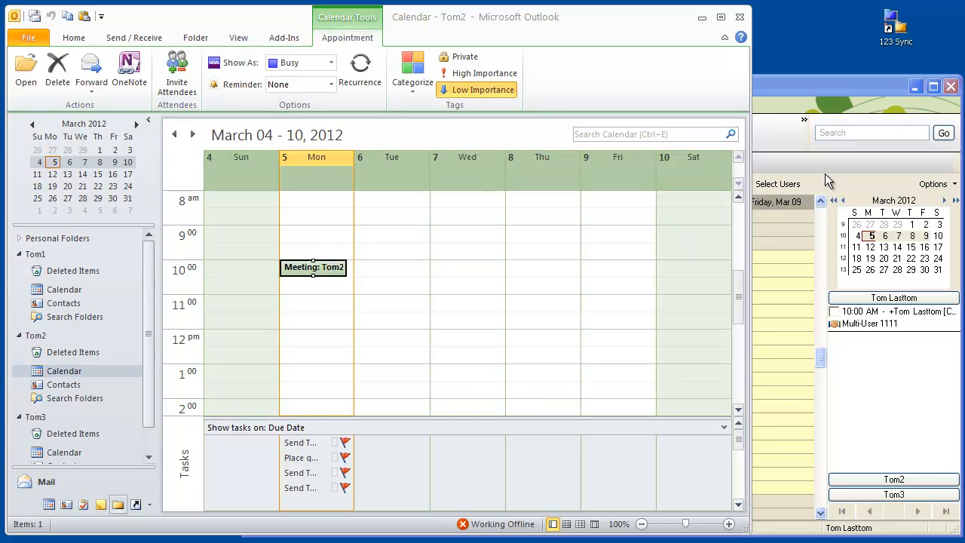
In Sage ACT!, open the Monday 10:00 meeting, check its details and Regarding text, and close it without changes.
click(809, 87)
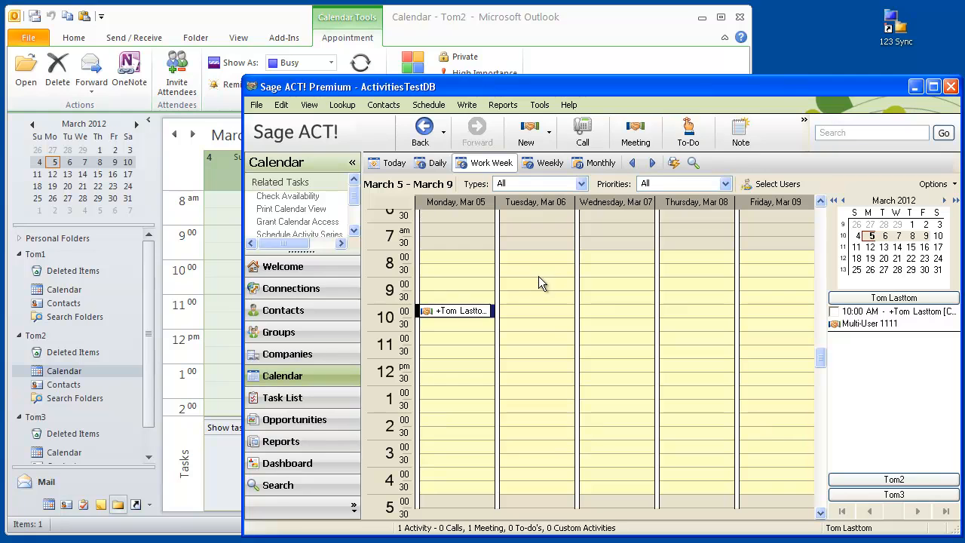
mouse_move(470, 312)
double_click(441, 311)
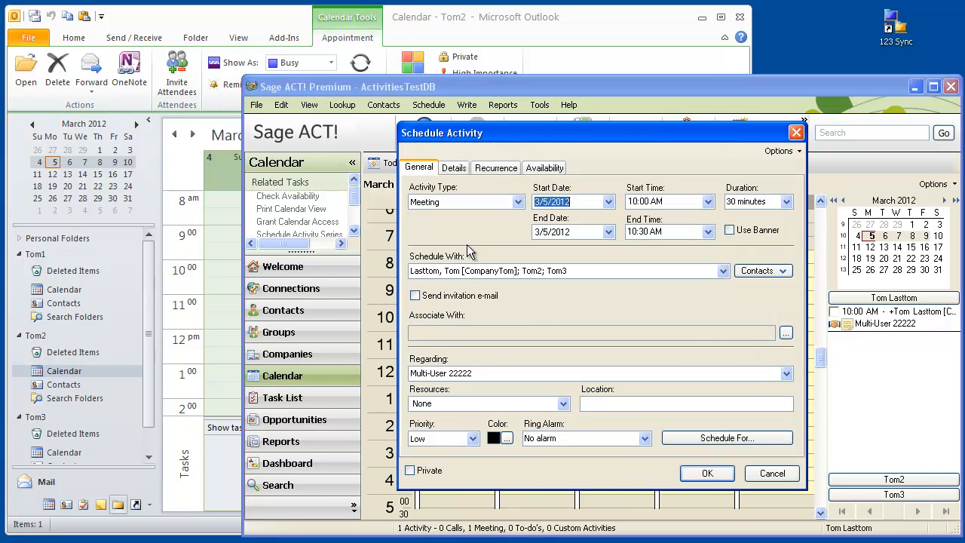
click(450, 168)
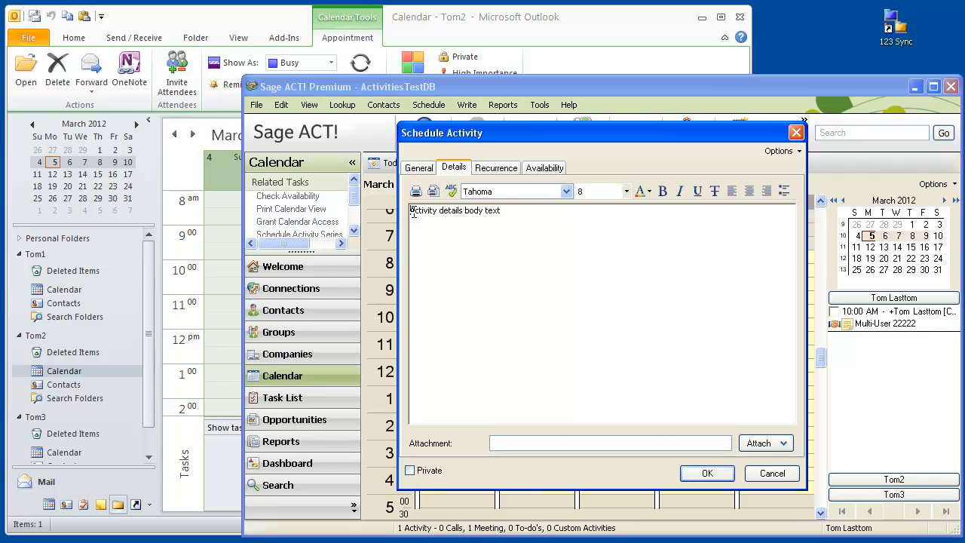
click(428, 168)
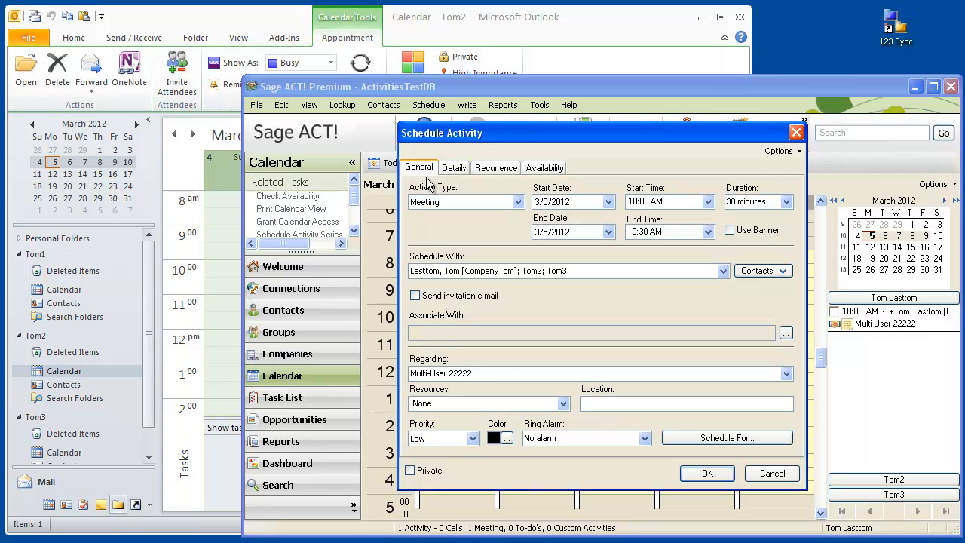
drag(479, 372, 449, 372)
click(767, 472)
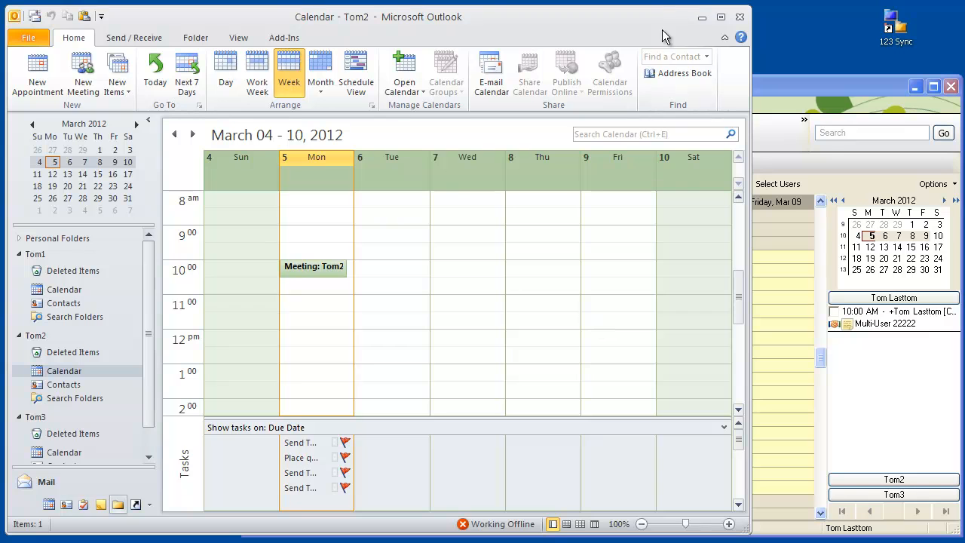
Restart Outlook and collapse the Personal Folders group so the Tom1, Tom2 and Tom3 folders are listed together.
click(741, 17)
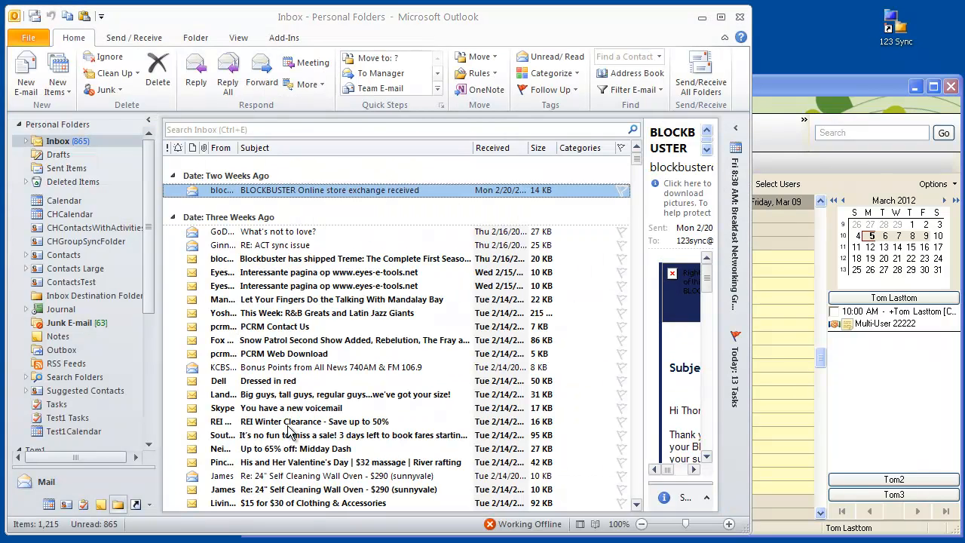
double_click(22, 125)
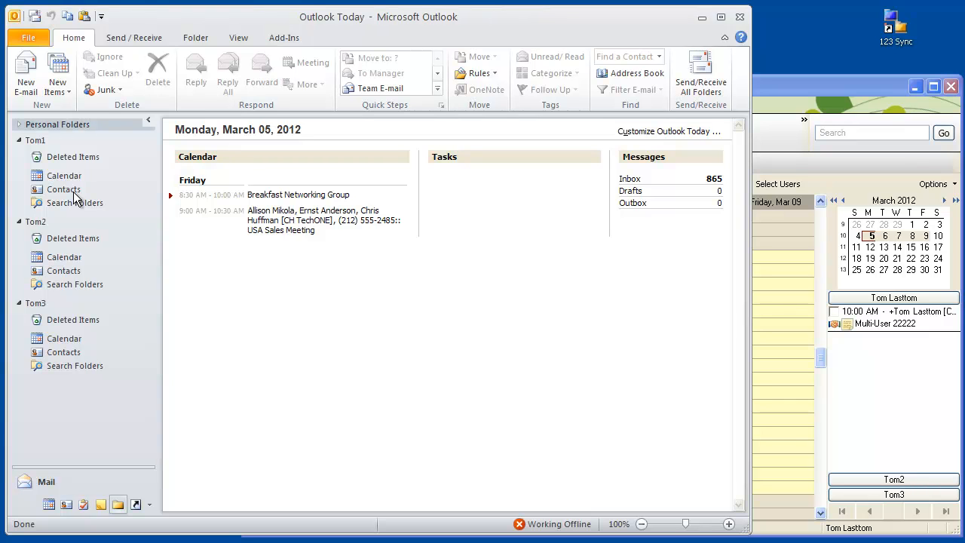
In the Tom1 calendar, open the Monday 10:00 meeting, check its subject and body text, and close it without changes.
click(61, 178)
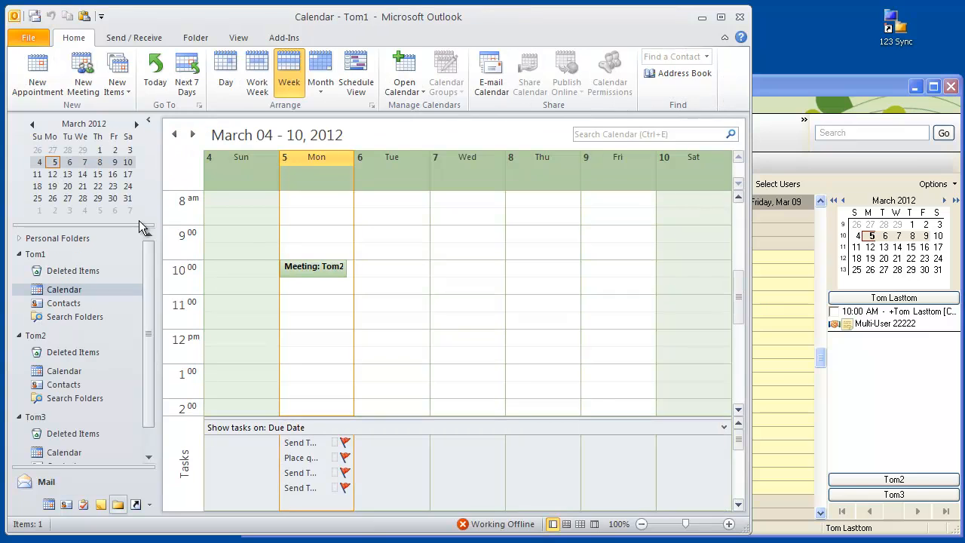
double_click(320, 268)
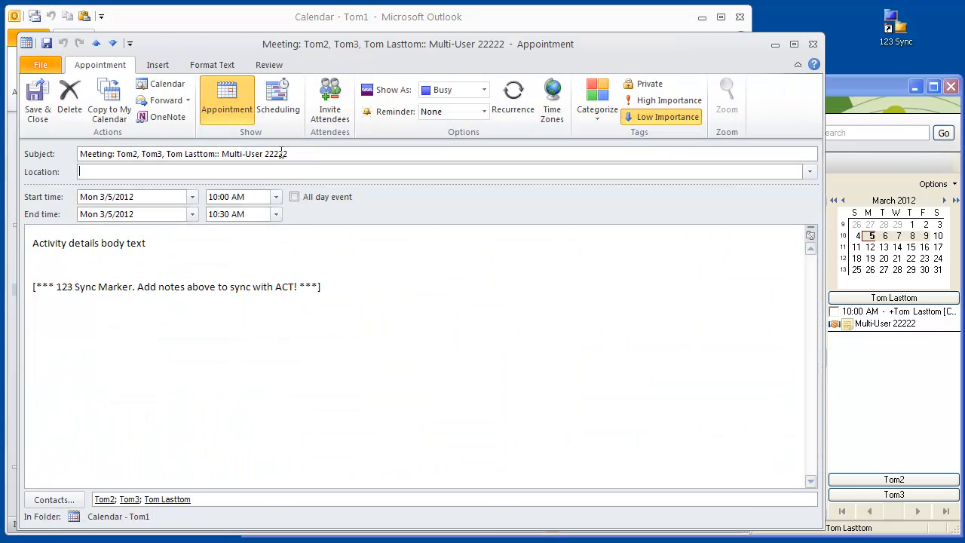
drag(155, 245, 19, 242)
click(255, 274)
click(813, 45)
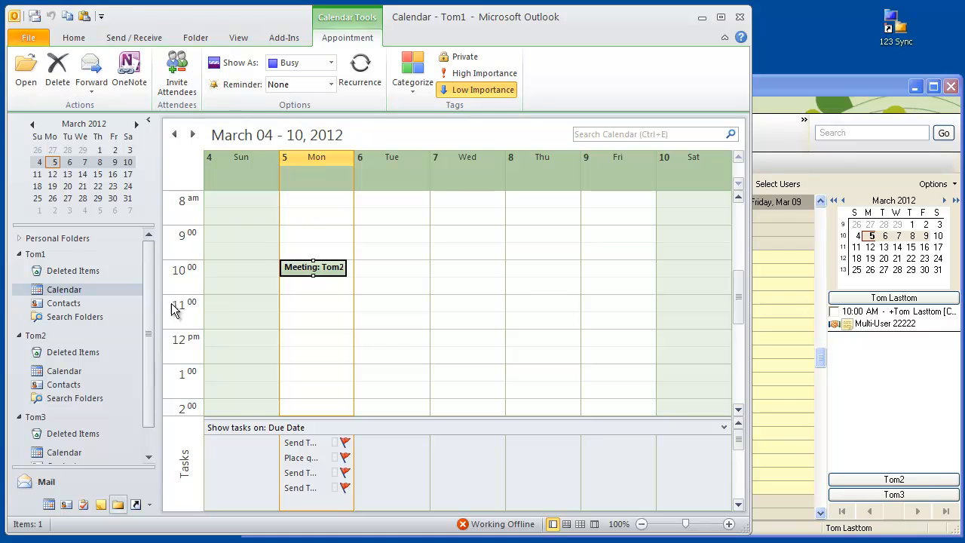
Open the Monday 10:00 meeting in the Tom3 calendar, check its contents, and close it without changes.
click(147, 457)
click(148, 457)
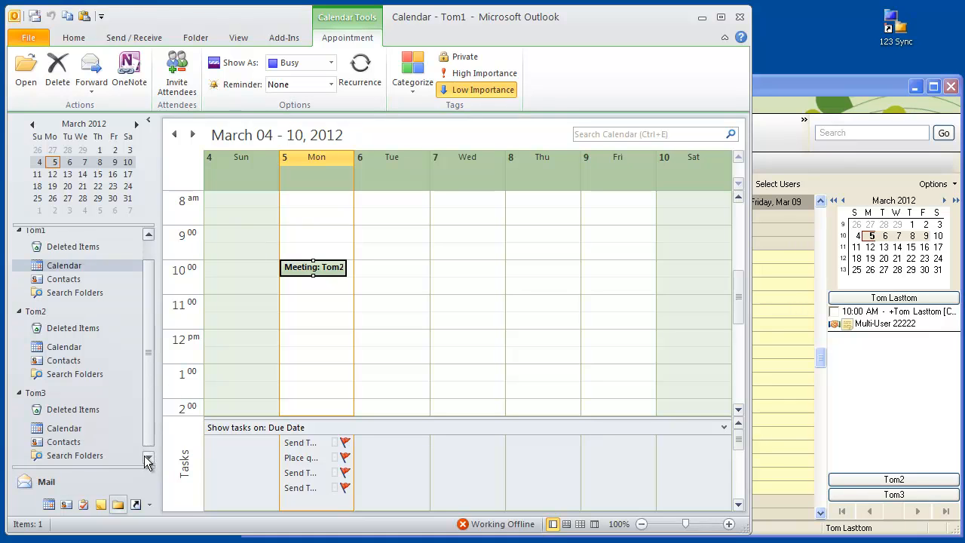
click(64, 428)
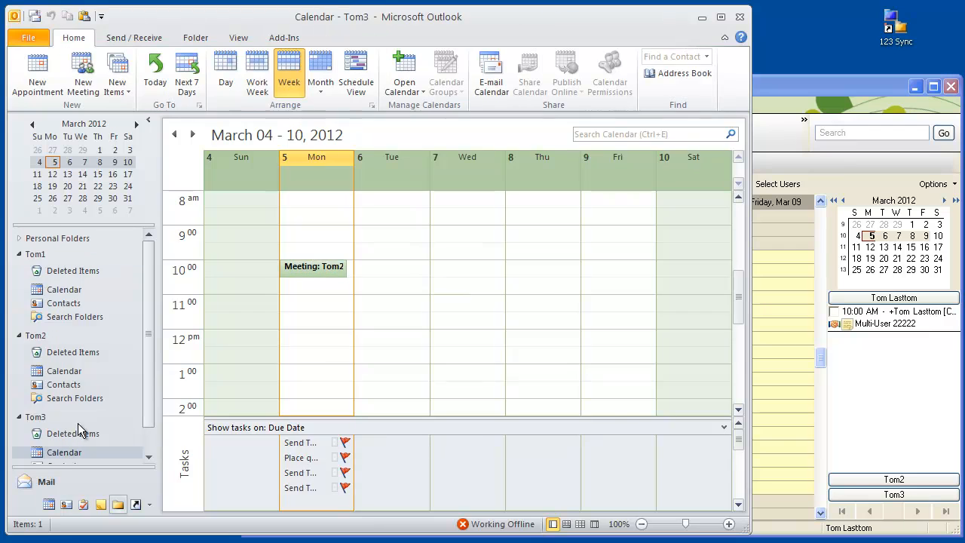
double_click(330, 269)
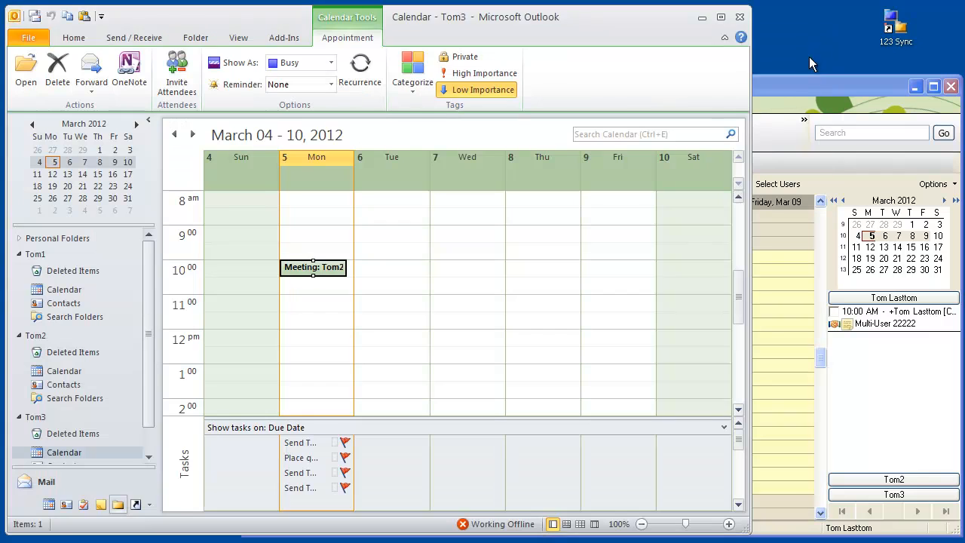
click(813, 45)
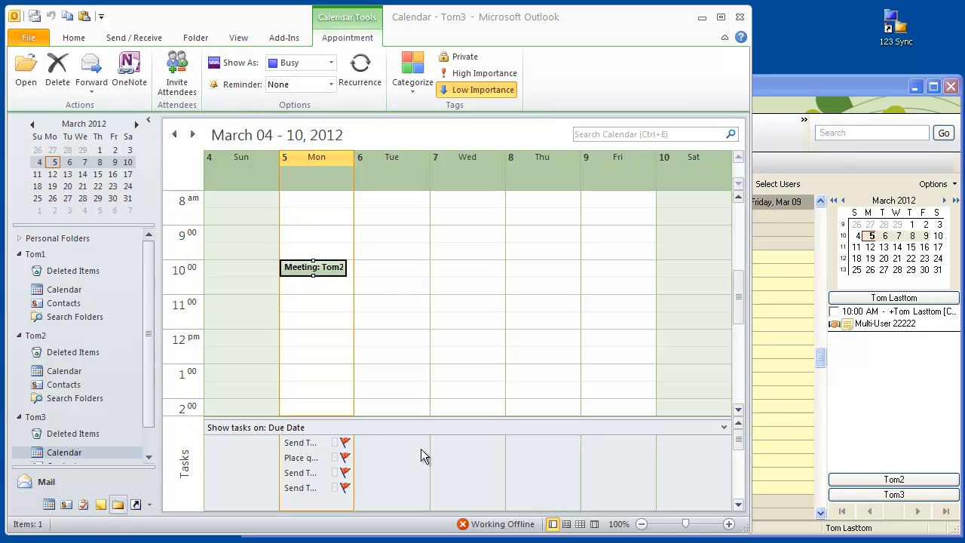
Compare the Tom2 and Tom1 calendars, and delete the Monday 10:00 meeting from the Tom2 calendar.
scroll(145, 377, down, 1)
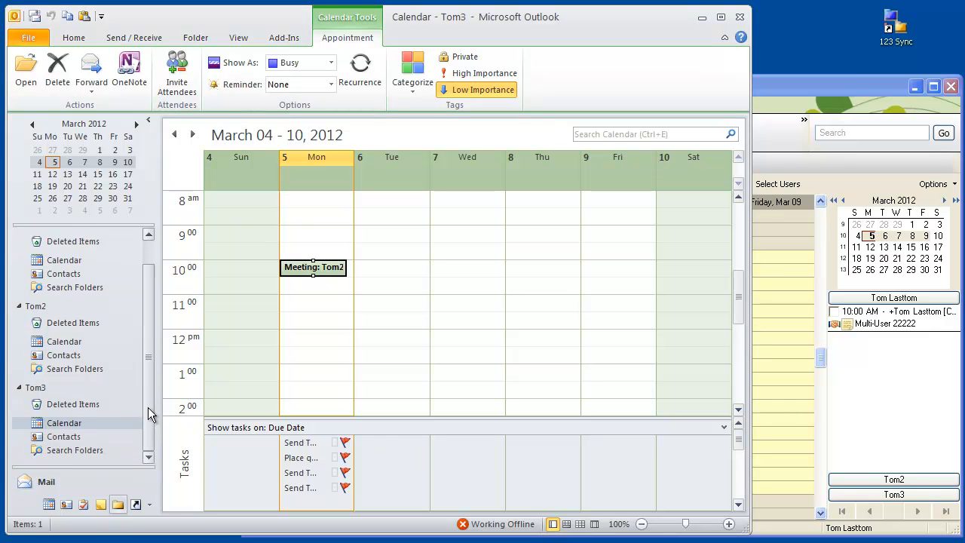
click(66, 343)
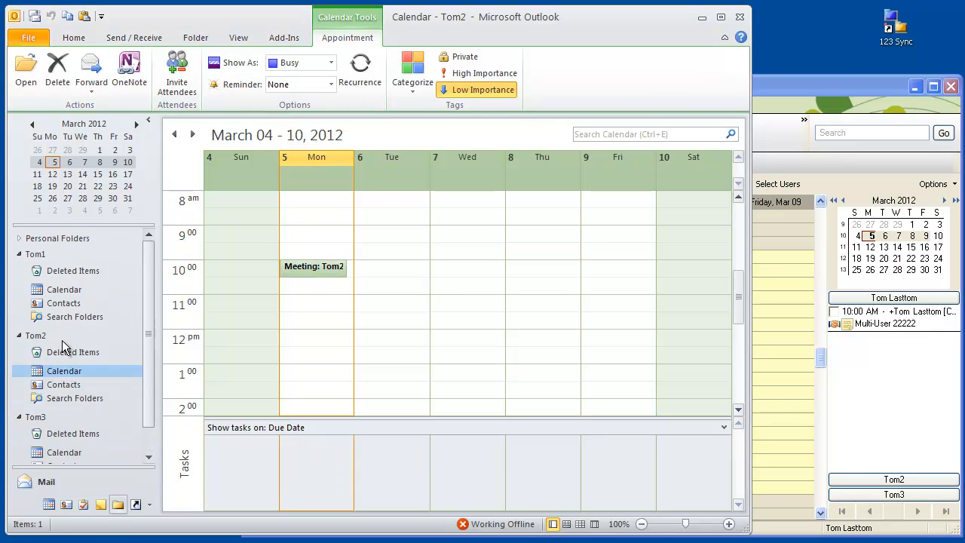
click(64, 289)
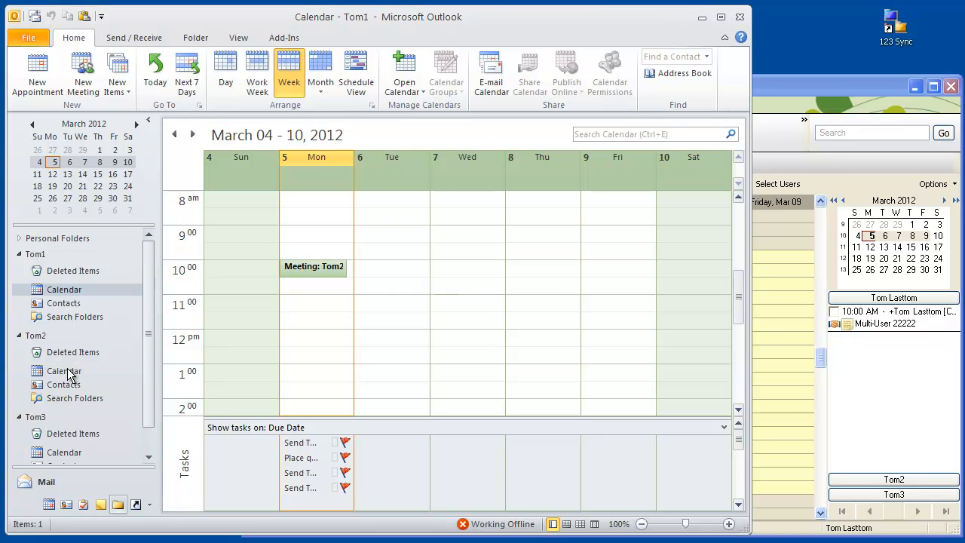
click(64, 294)
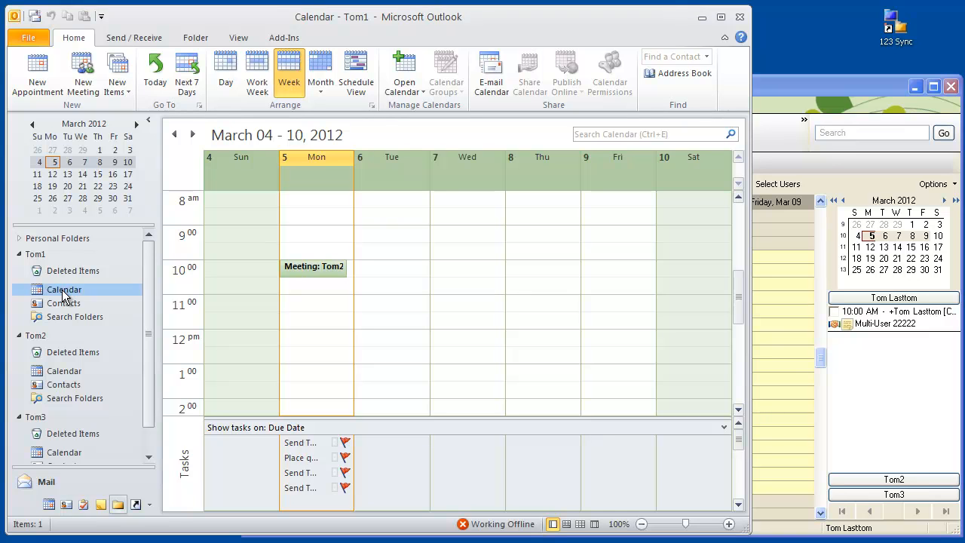
click(63, 375)
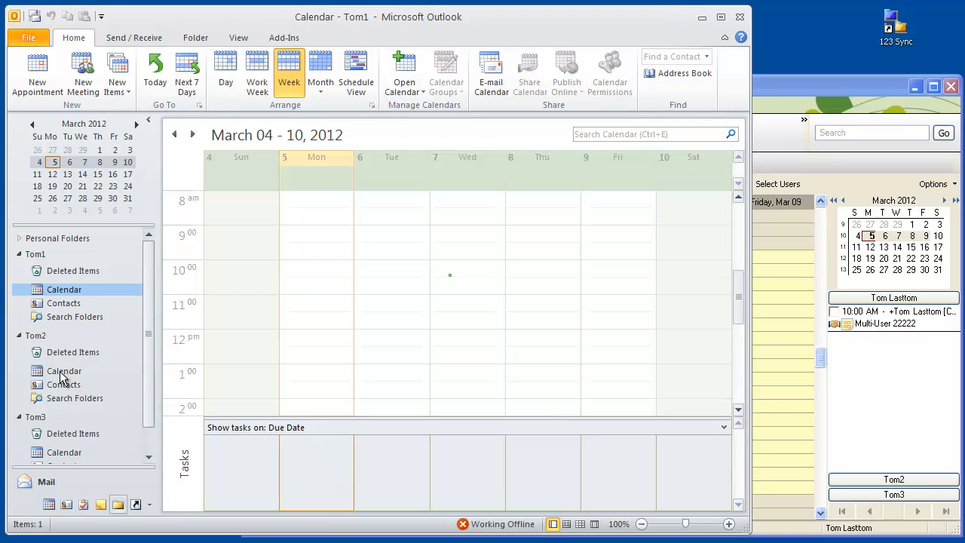
click(326, 271)
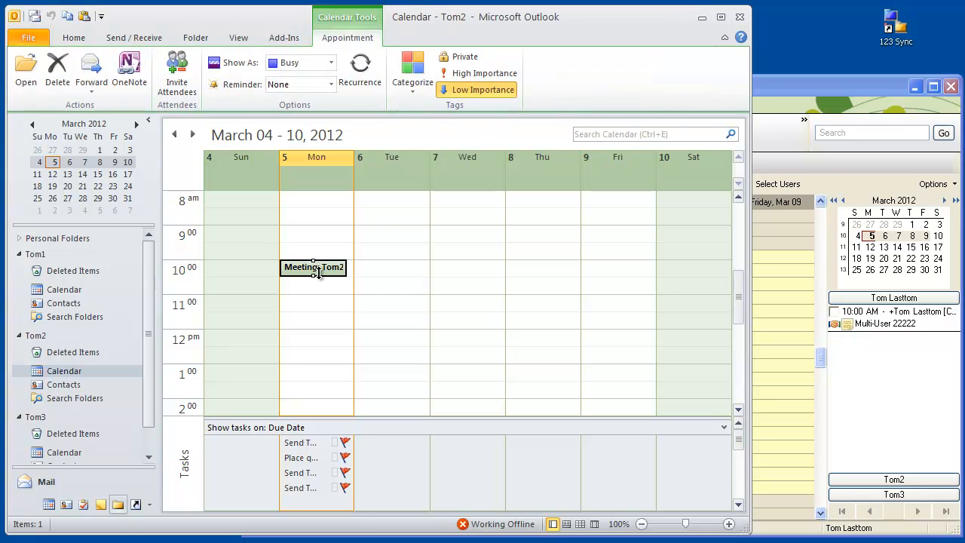
key(Delete)
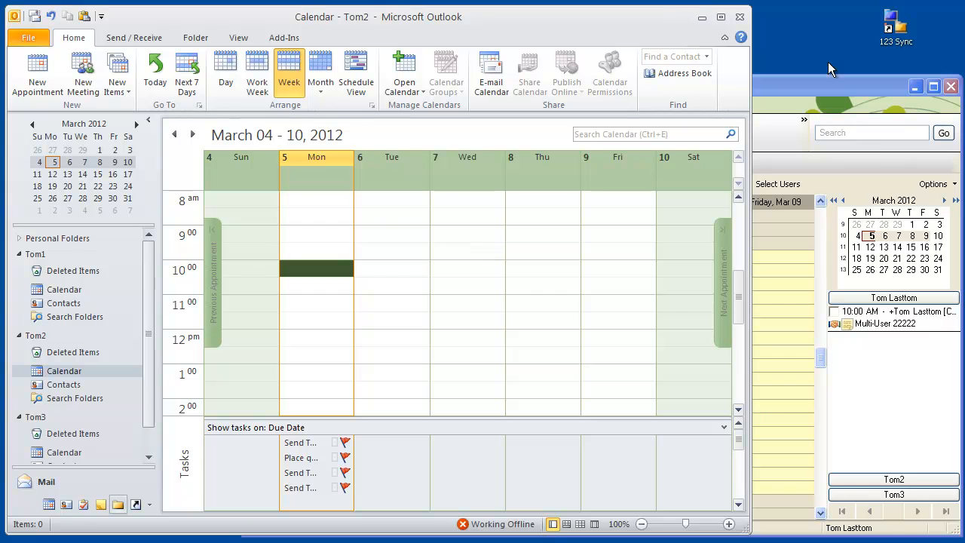
Synchronize the deletion by running 123 Sync from the desktop, and close the status report.
click(900, 29)
double_click(900, 28)
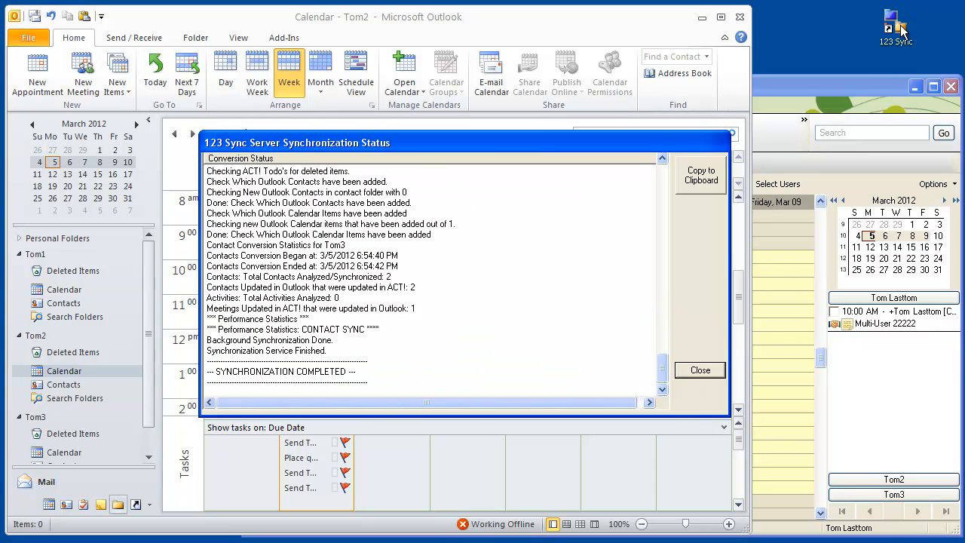
click(703, 372)
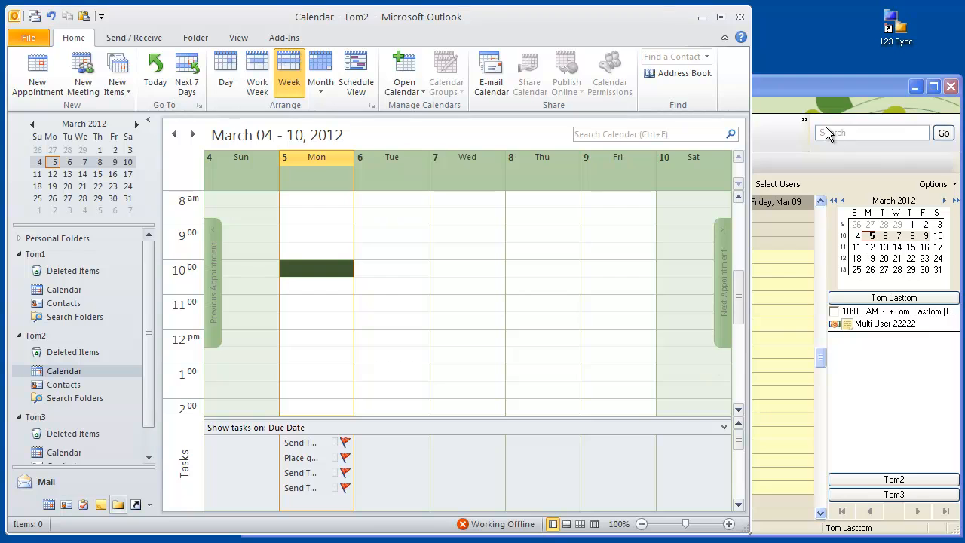
Switch to Sage ACT!, open the Monday 10:00 meeting, check its Schedule With participants, and close it without changes.
click(817, 88)
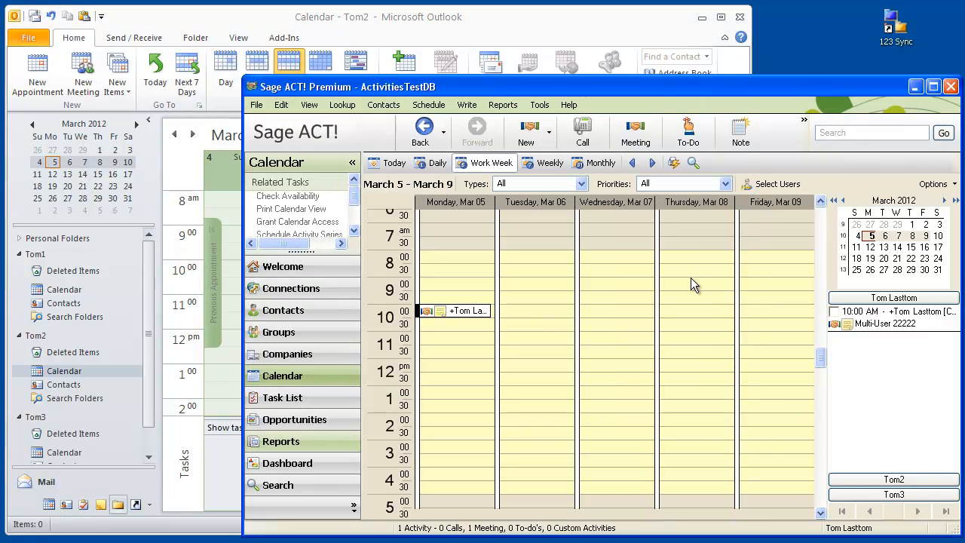
double_click(458, 309)
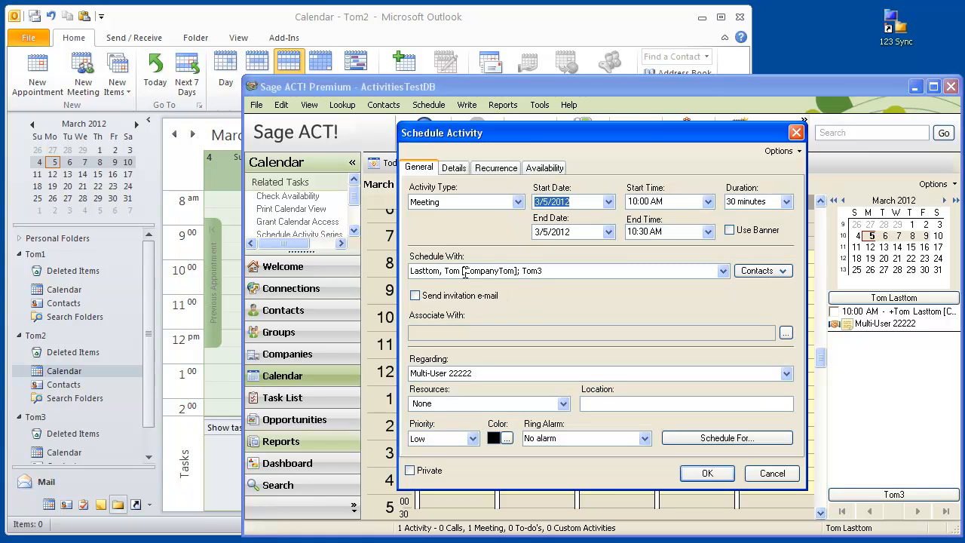
drag(461, 270, 402, 271)
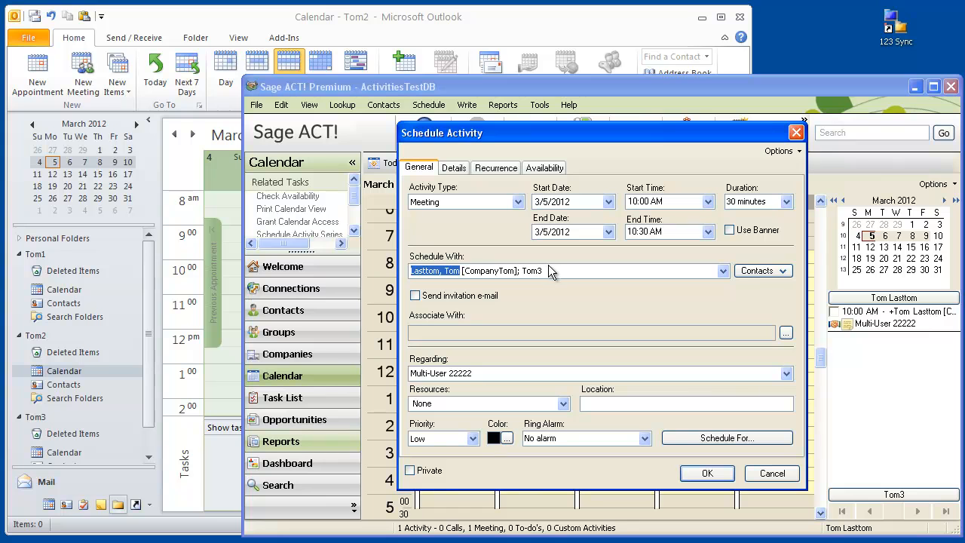
drag(544, 269, 521, 270)
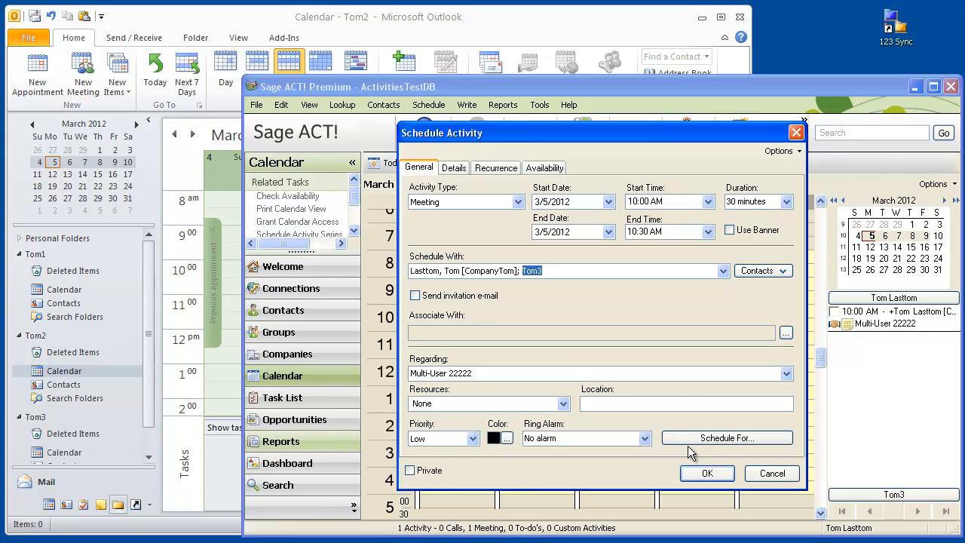
click(759, 474)
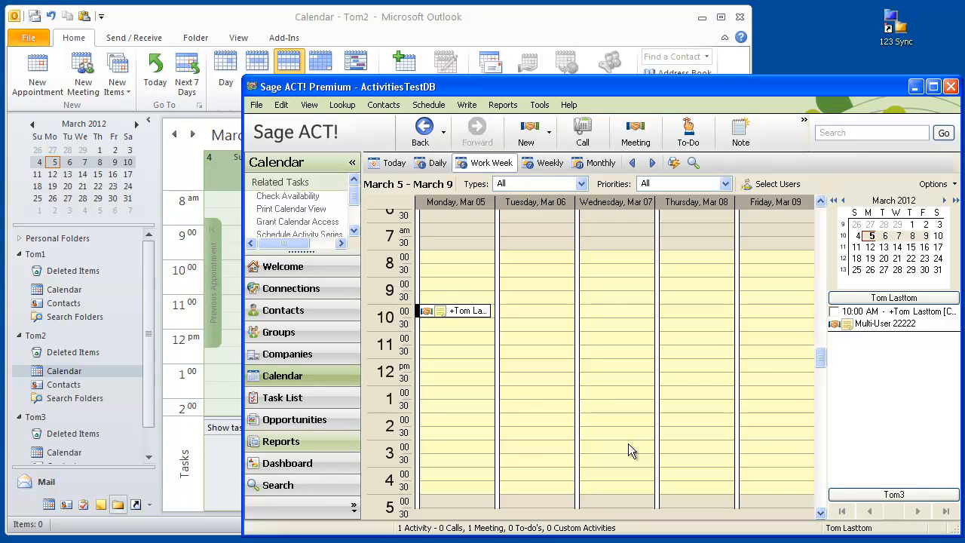
double_click(447, 310)
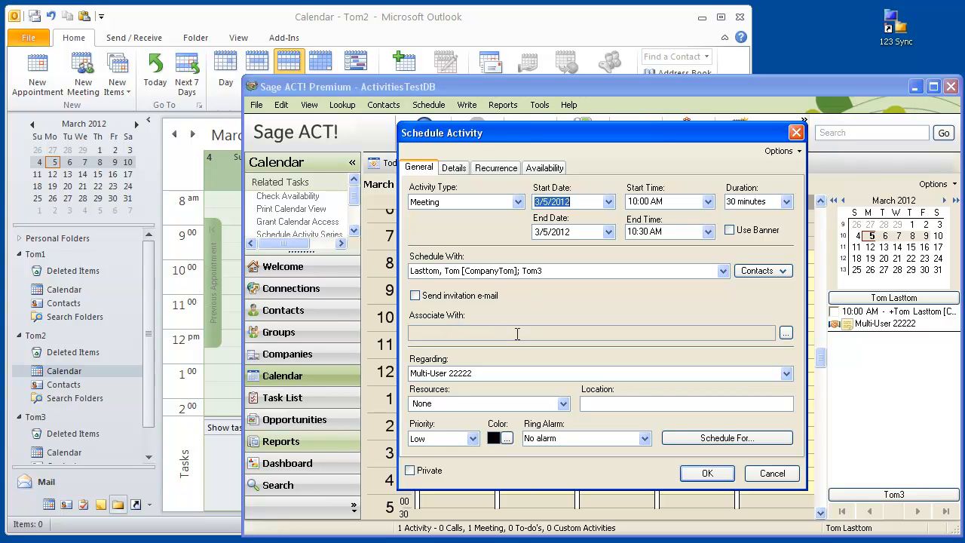
click(774, 472)
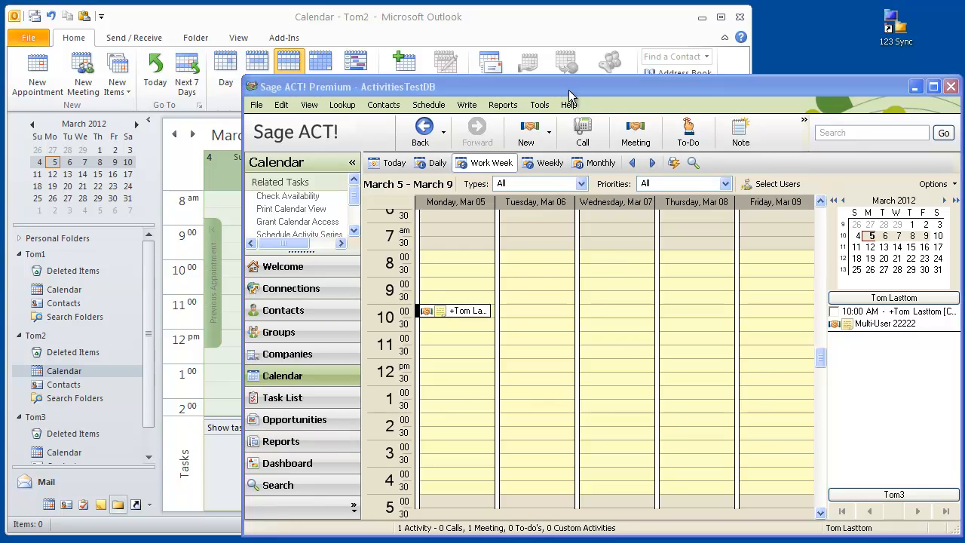
Move the Monday meeting to 12:00 PM in the Sage ACT! calendar, run 123 Sync, and close the status report.
click(475, 311)
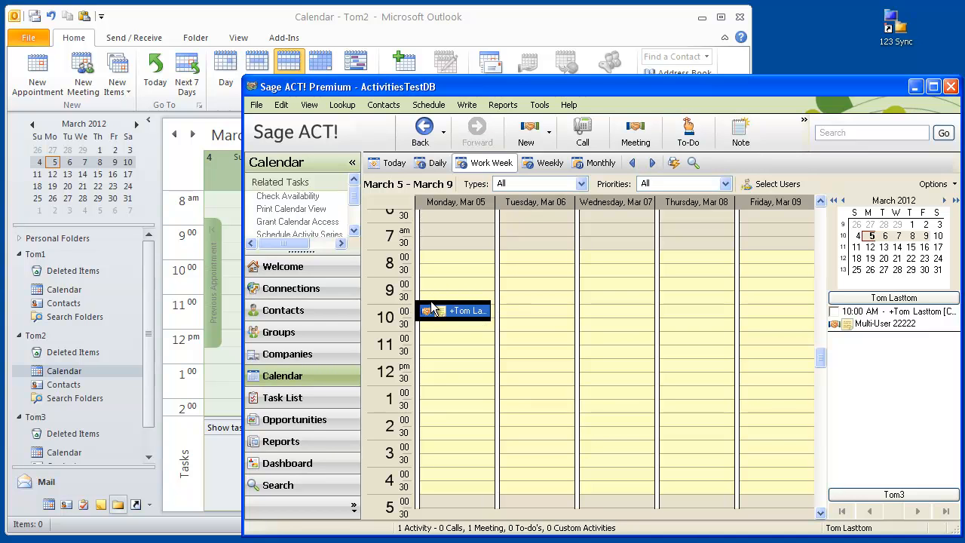
drag(430, 301, 433, 371)
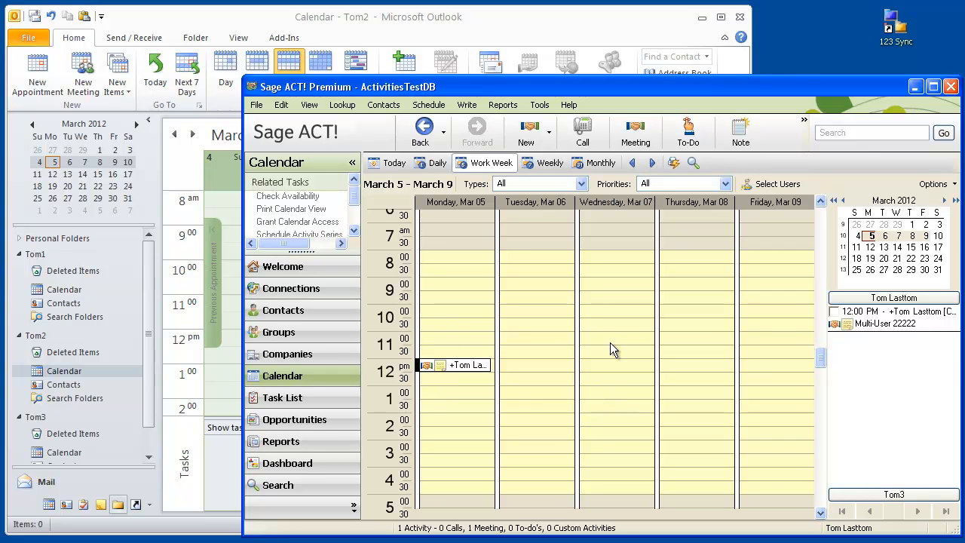
double_click(900, 34)
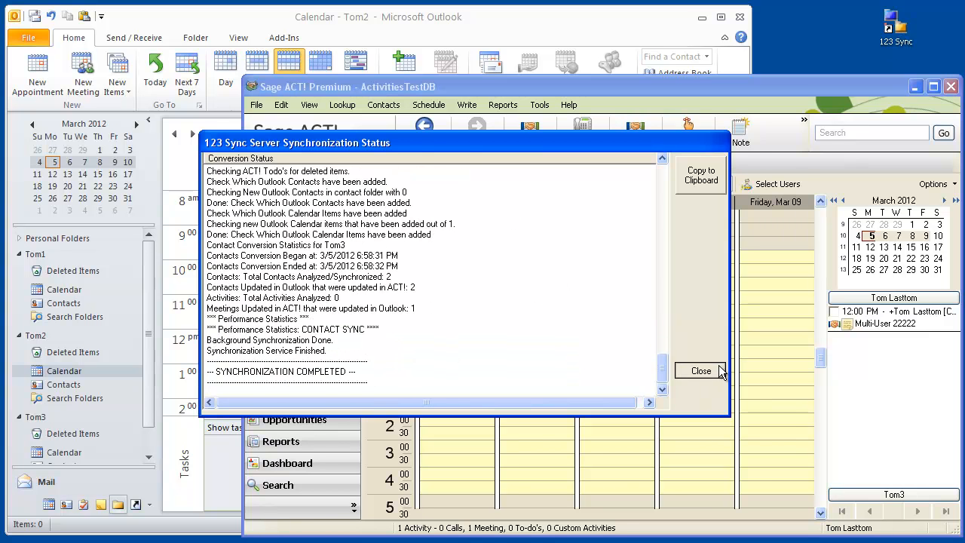
click(688, 370)
Switch to Outlook and move the Monday 12:00 PM meeting in the Tom1 calendar to Wednesday, March 7 at 11:30 AM.
click(634, 22)
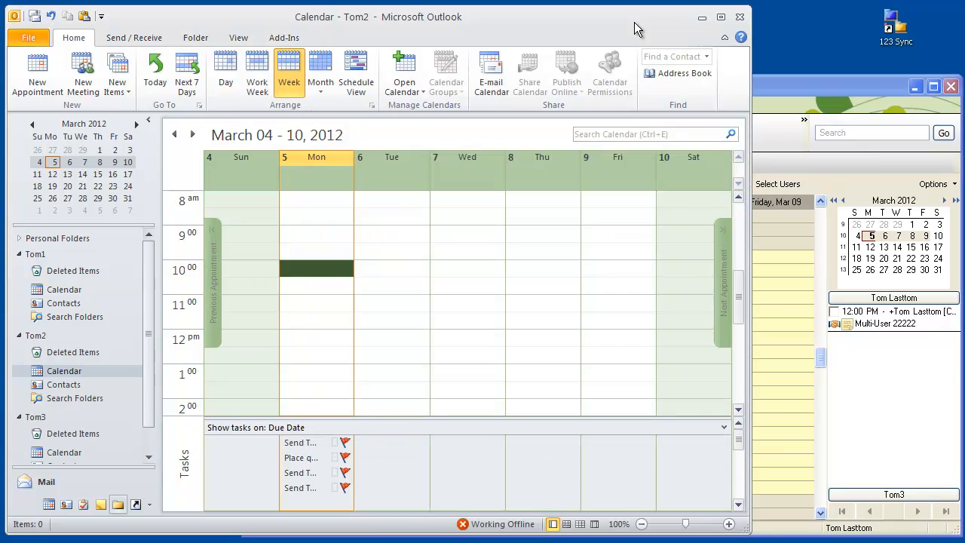
click(56, 292)
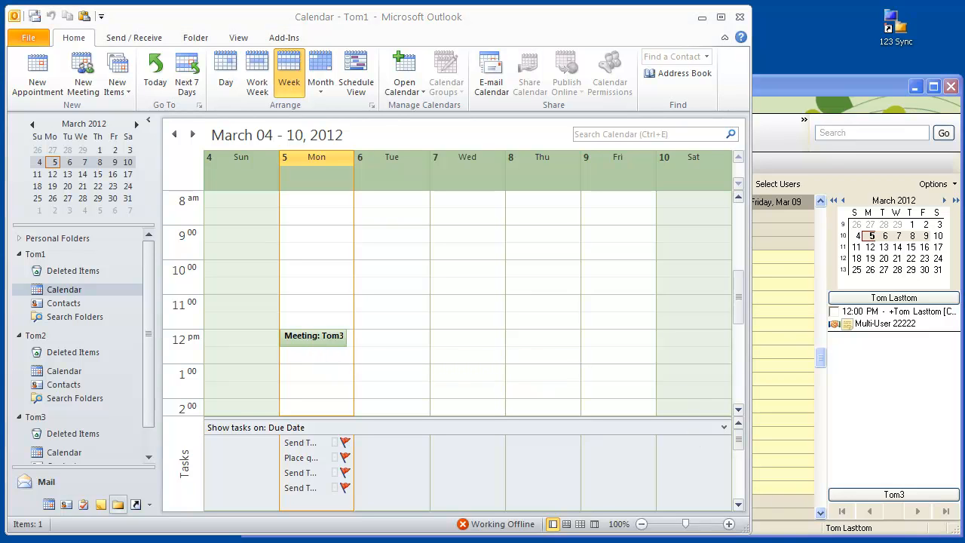
click(320, 344)
click(315, 339)
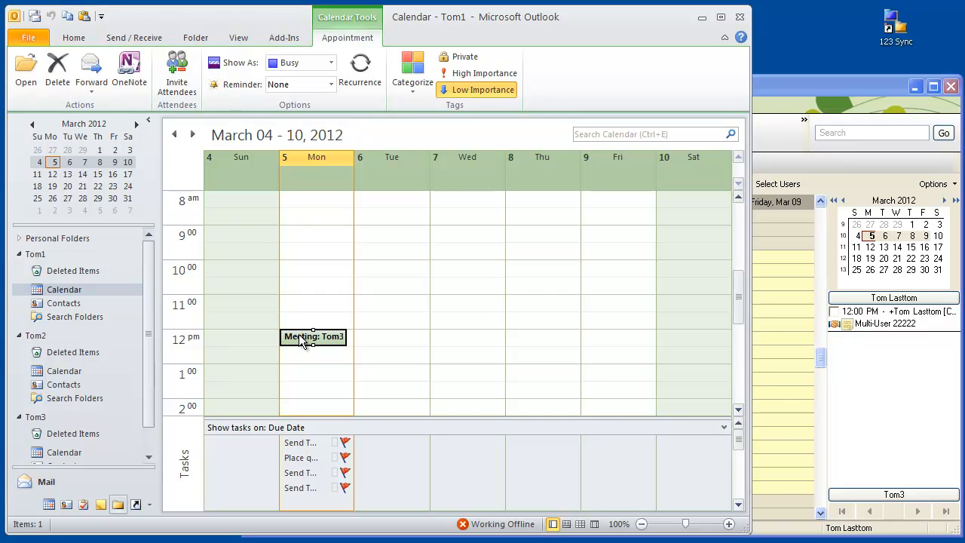
drag(301, 341, 457, 314)
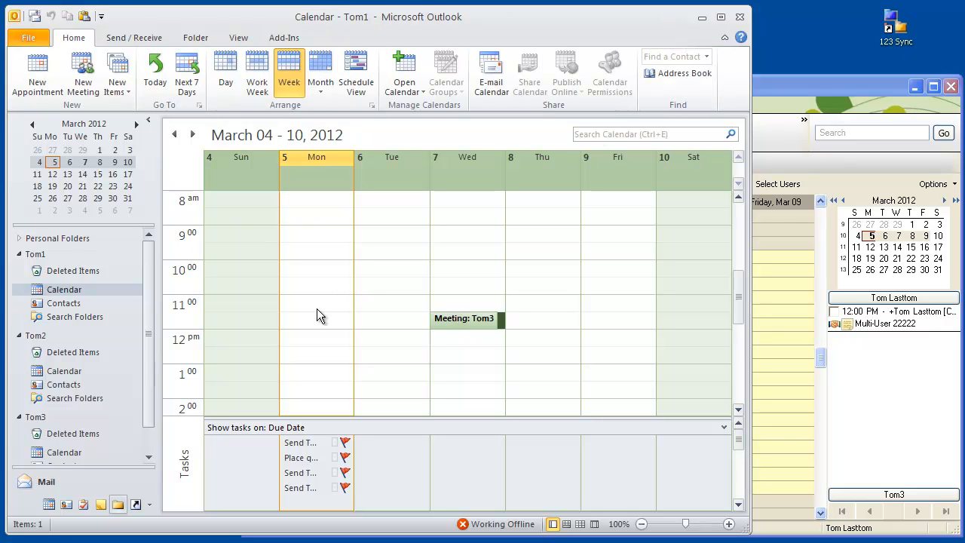
Check the meeting's day and time in the Tom3 calendar, and return to the Tom1 calendar.
click(149, 458)
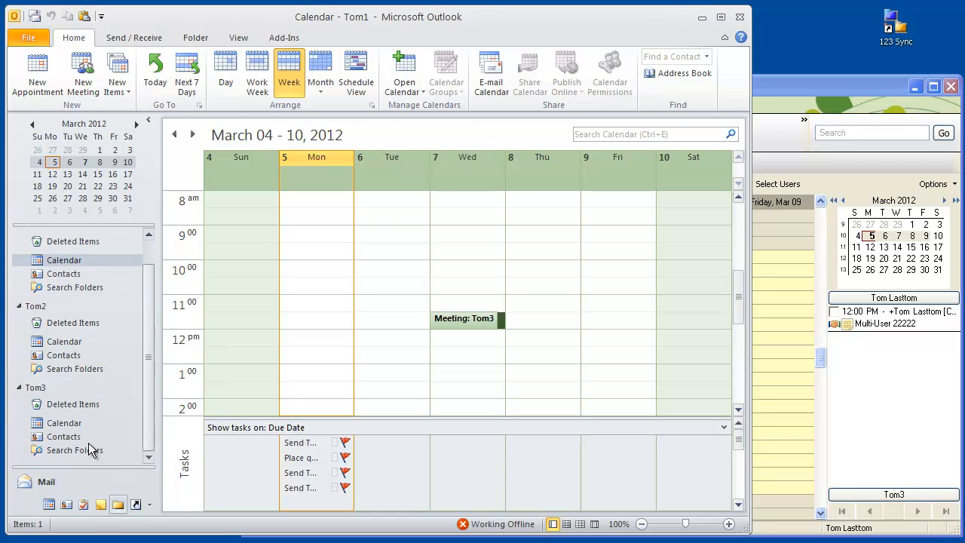
click(53, 424)
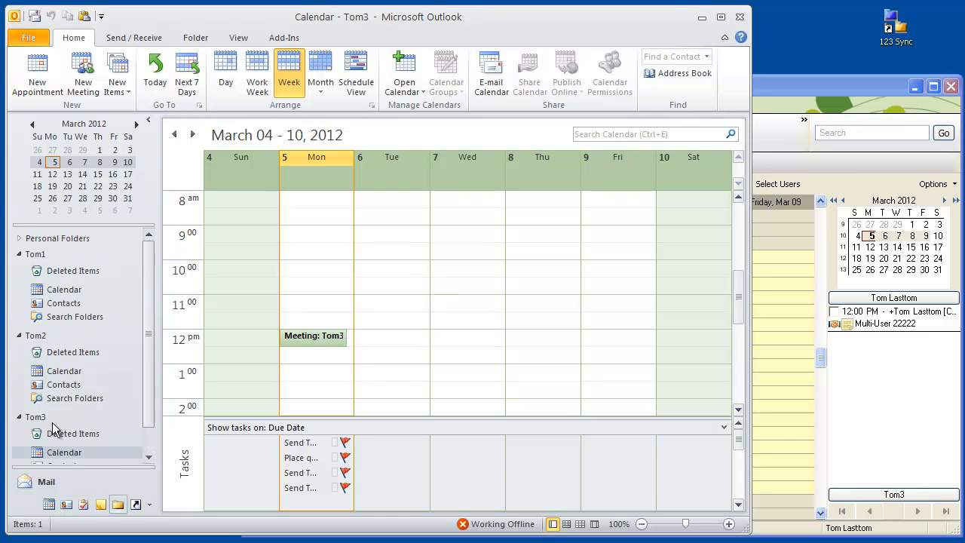
mouse_move(310, 337)
click(71, 292)
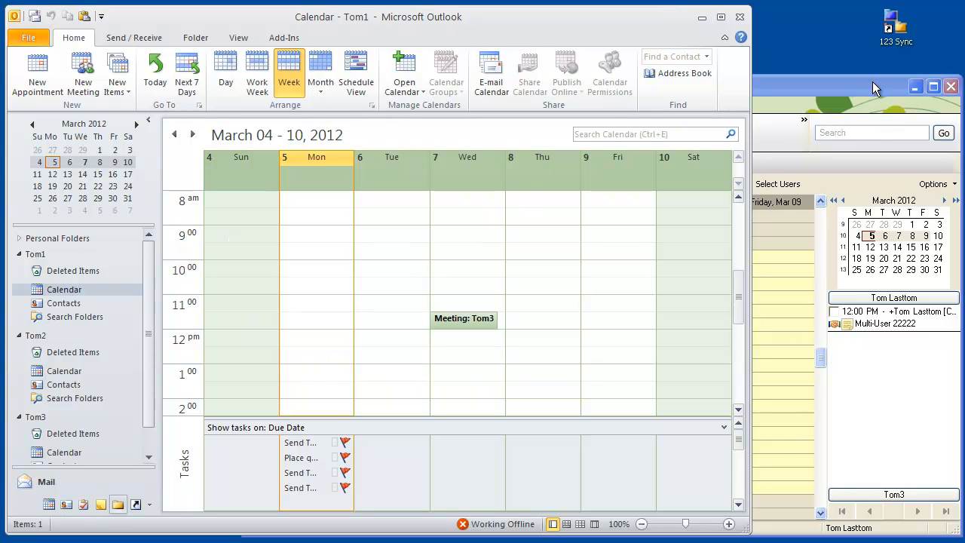
Run 123 Sync from the desktop to synchronize the rescheduled Wednesday meeting.
click(899, 31)
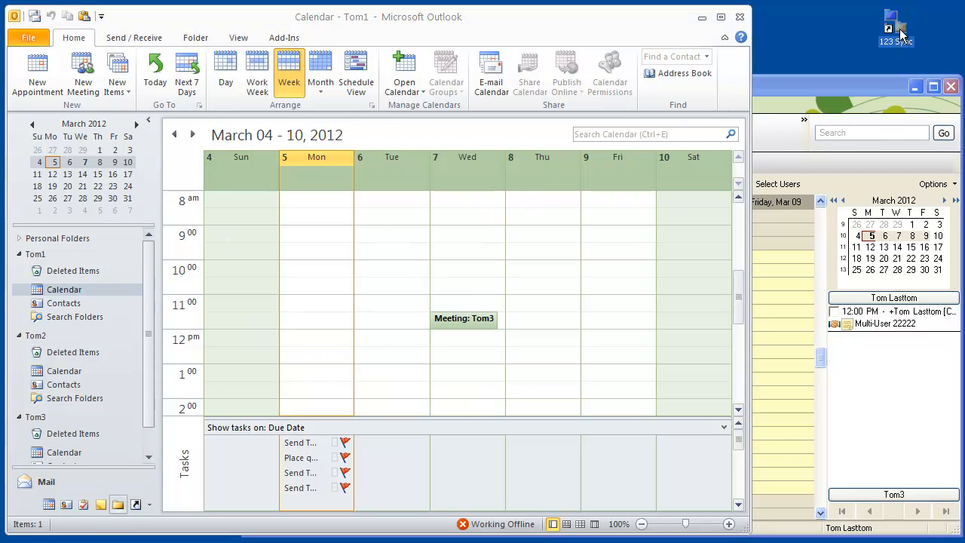
double_click(900, 33)
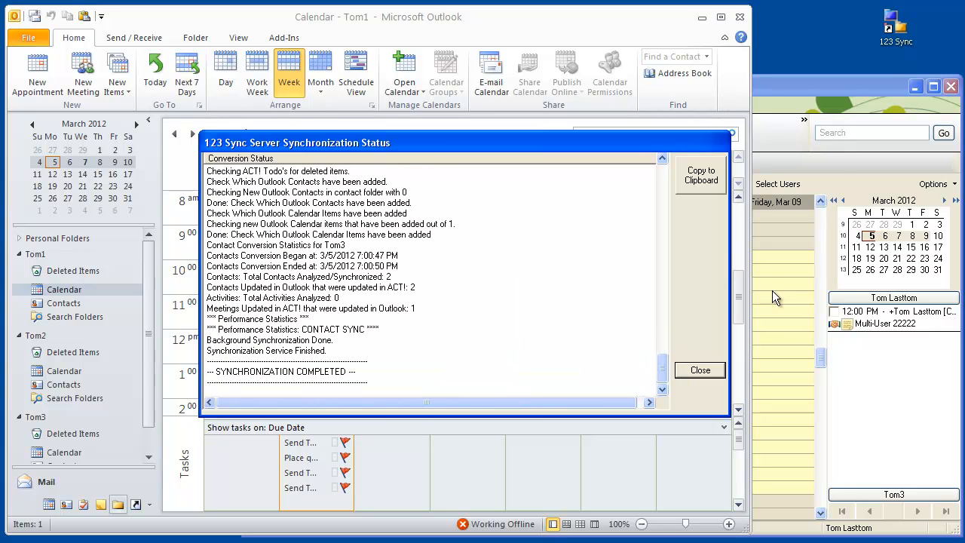
Close the status report, run 123 Sync once more, and check the Wednesday meeting in Outlook's Tom3 calendar.
click(700, 370)
double_click(897, 32)
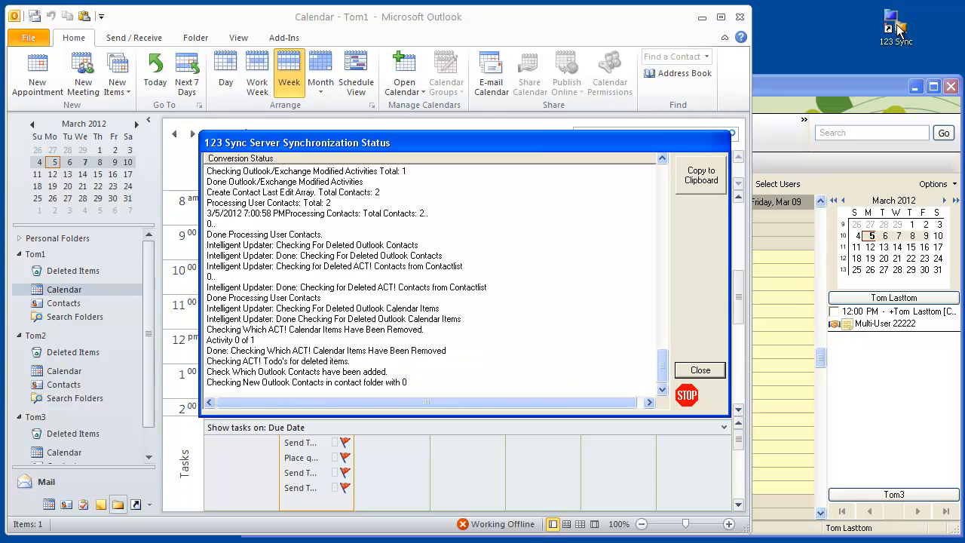
click(700, 370)
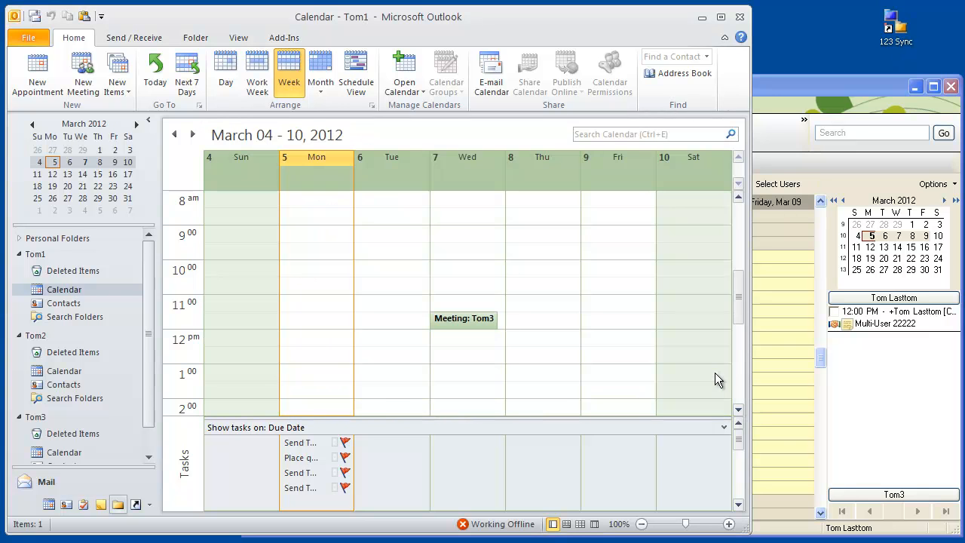
click(149, 457)
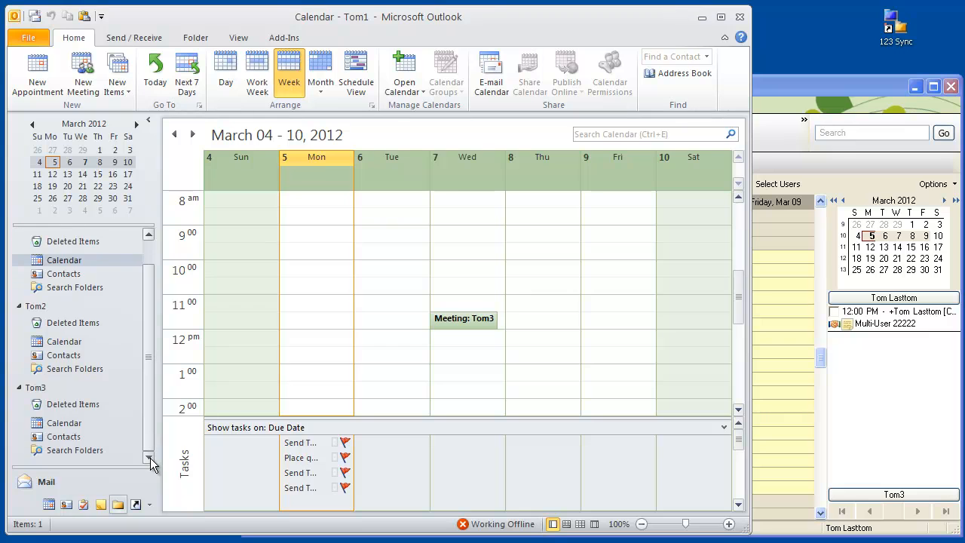
click(63, 424)
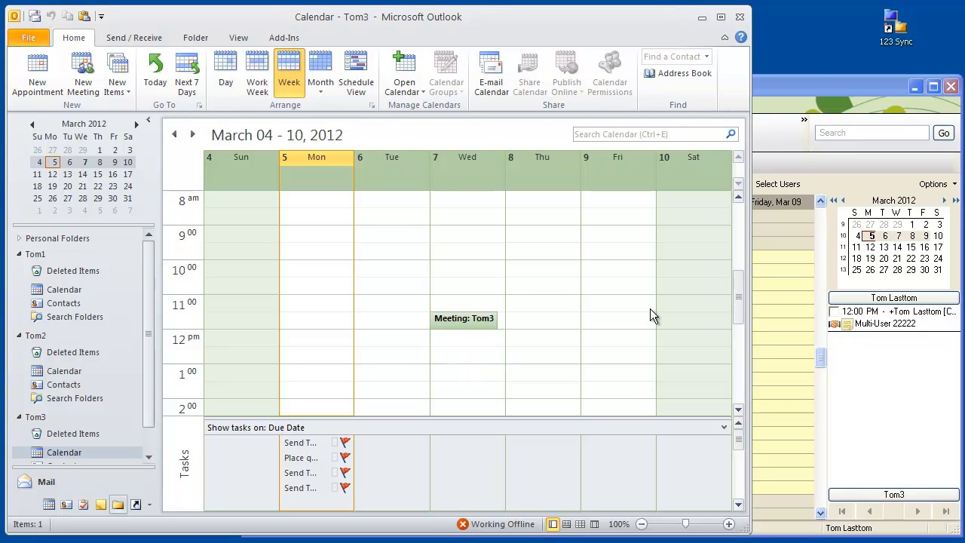
Switch to Sage ACT!, erase the Wednesday 11:30 AM meeting, and synchronize the deletion with 123 Sync.
click(808, 91)
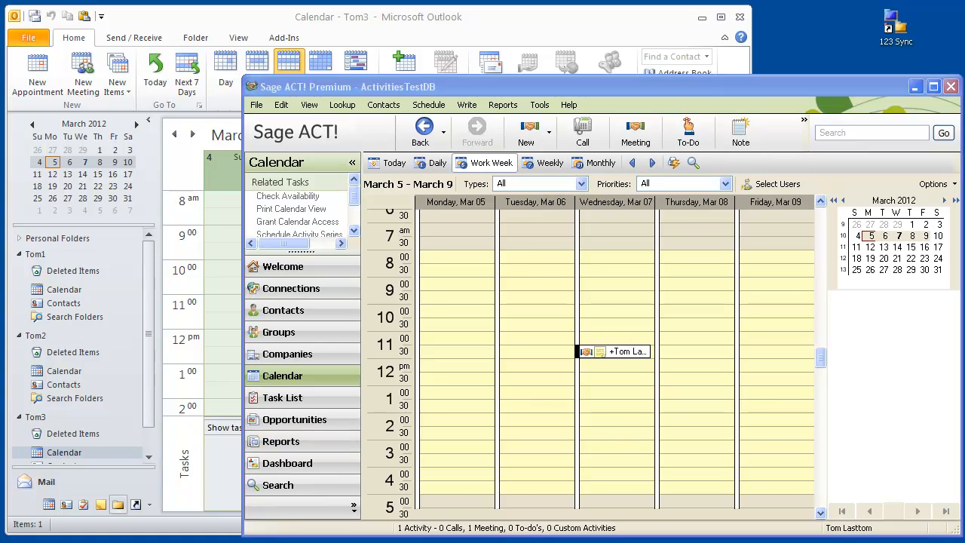
click(635, 352)
right_click(638, 354)
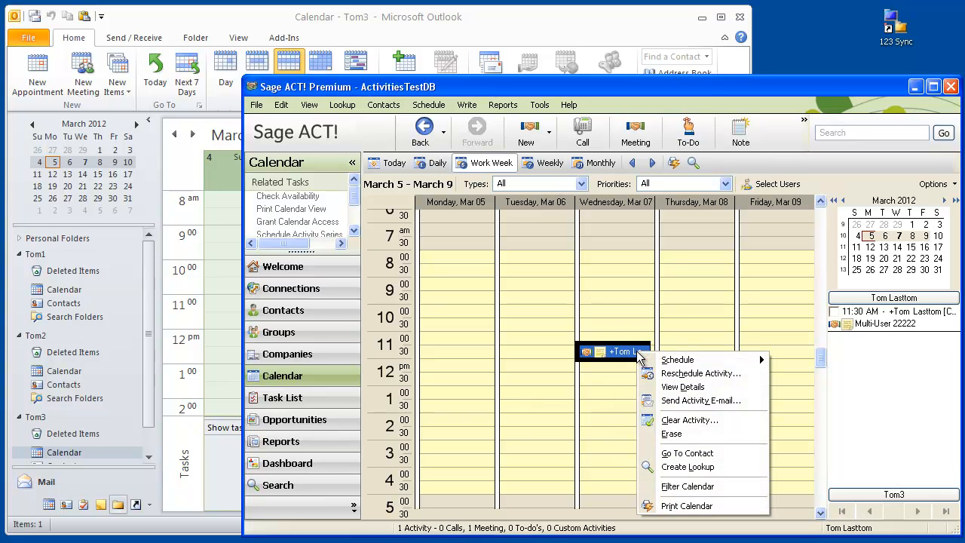
click(693, 435)
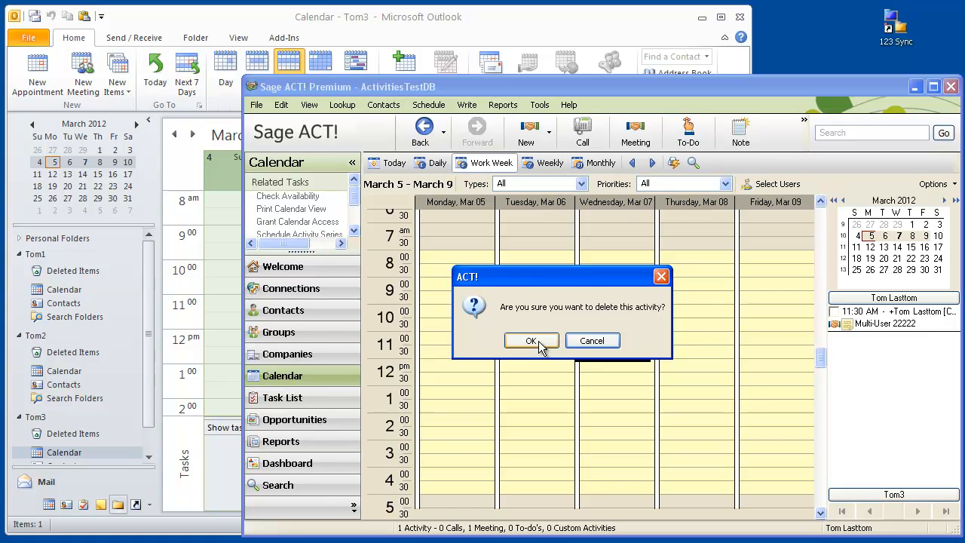
click(531, 341)
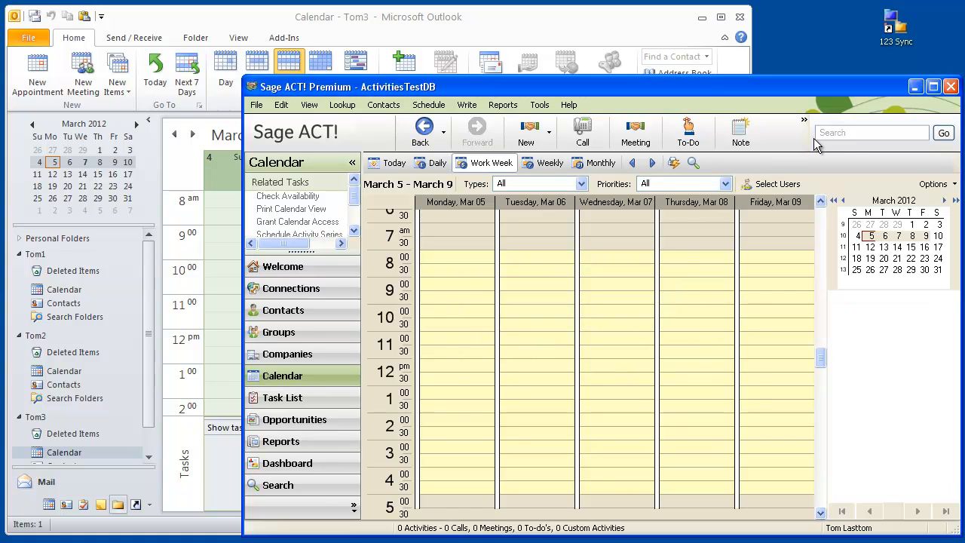
click(889, 30)
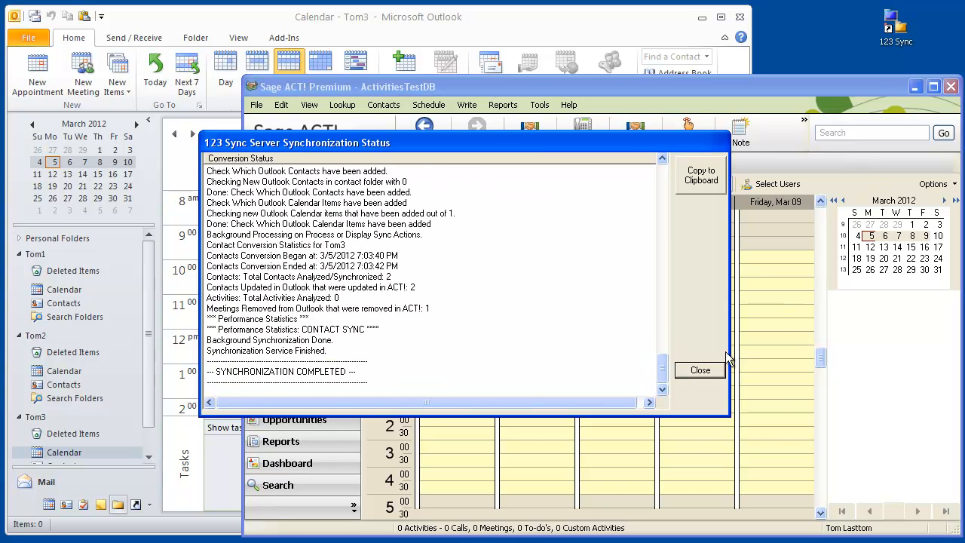
click(708, 370)
Switch to Outlook and check the Tom1, Tom2 and Tom3 calendars for the deleted Wednesday meeting.
click(636, 29)
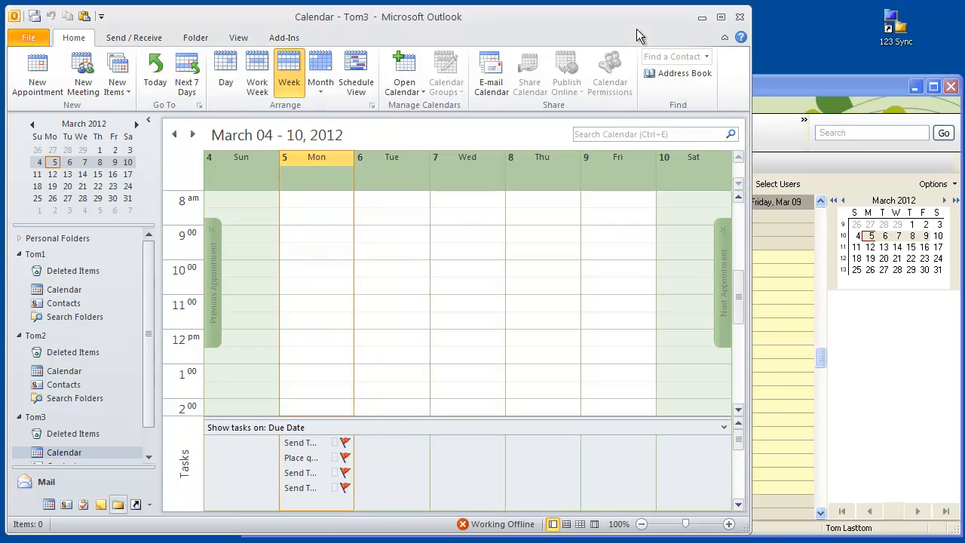
click(80, 289)
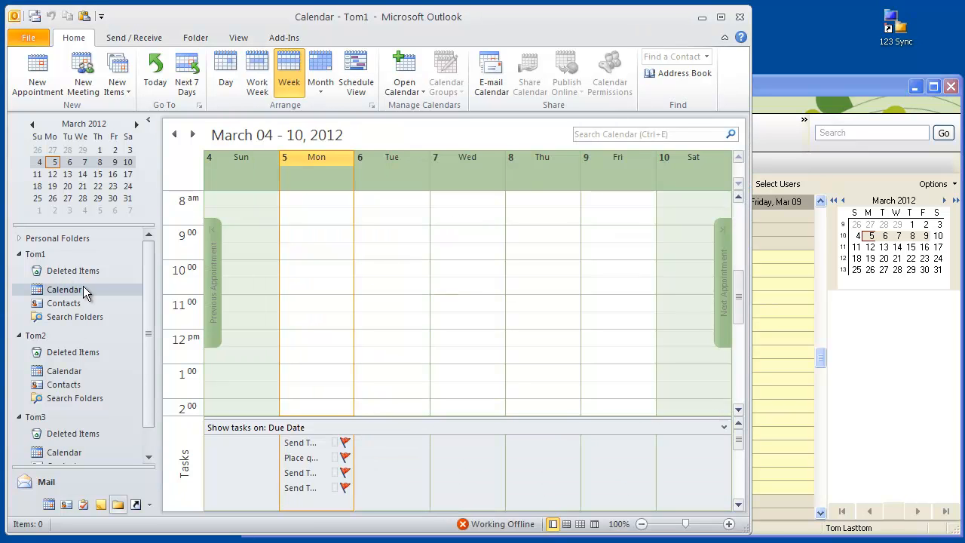
click(63, 371)
click(51, 454)
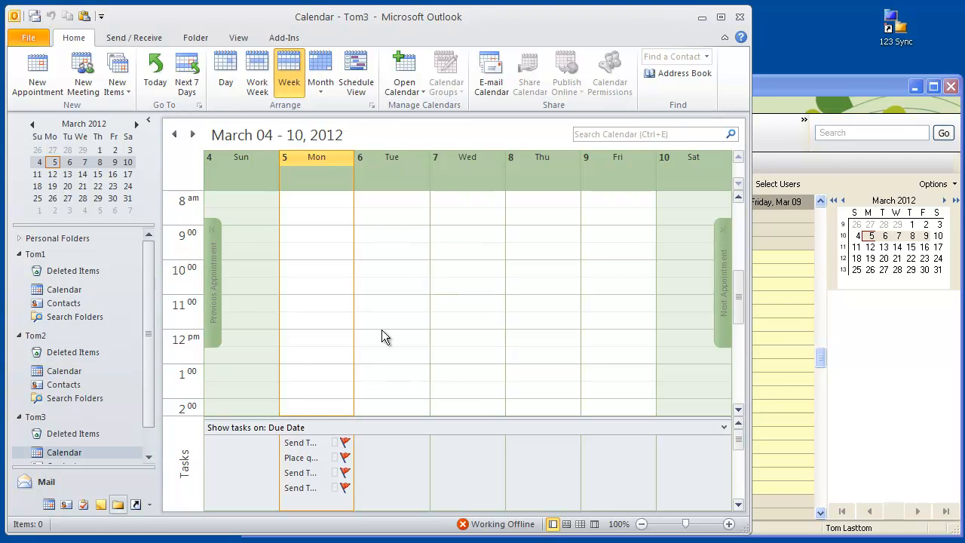
Switch to Sage ACT! and start scheduling a meeting on Monday, March 5 at 10:00 AM.
click(829, 89)
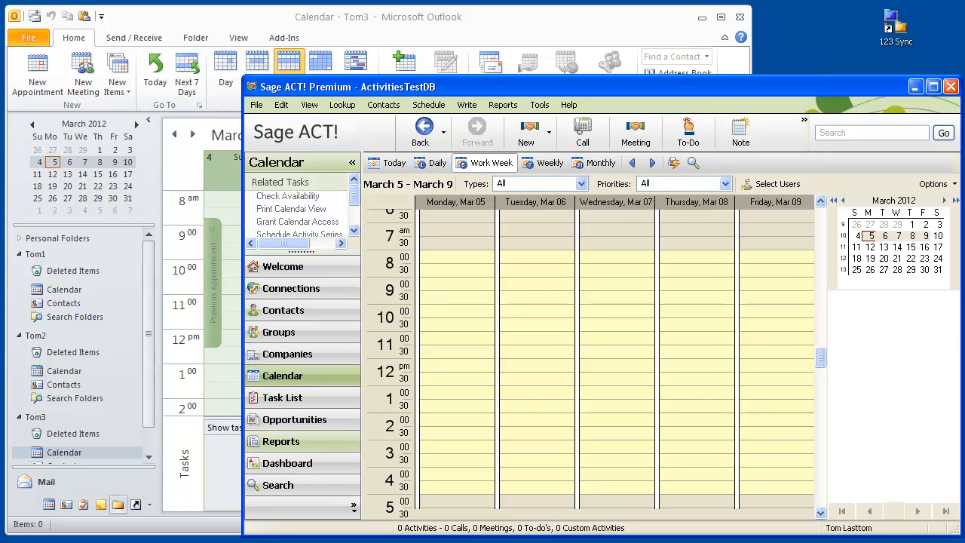
double_click(457, 284)
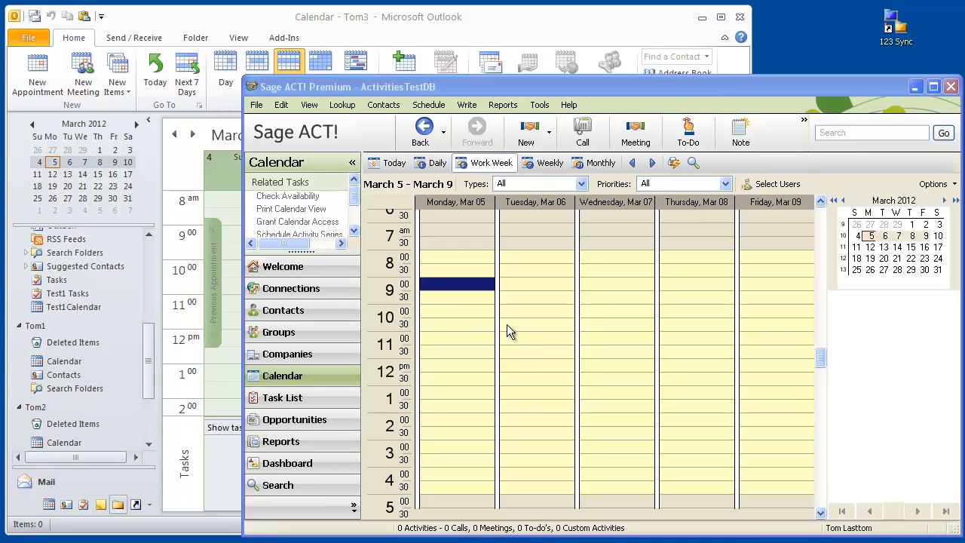
click(462, 312)
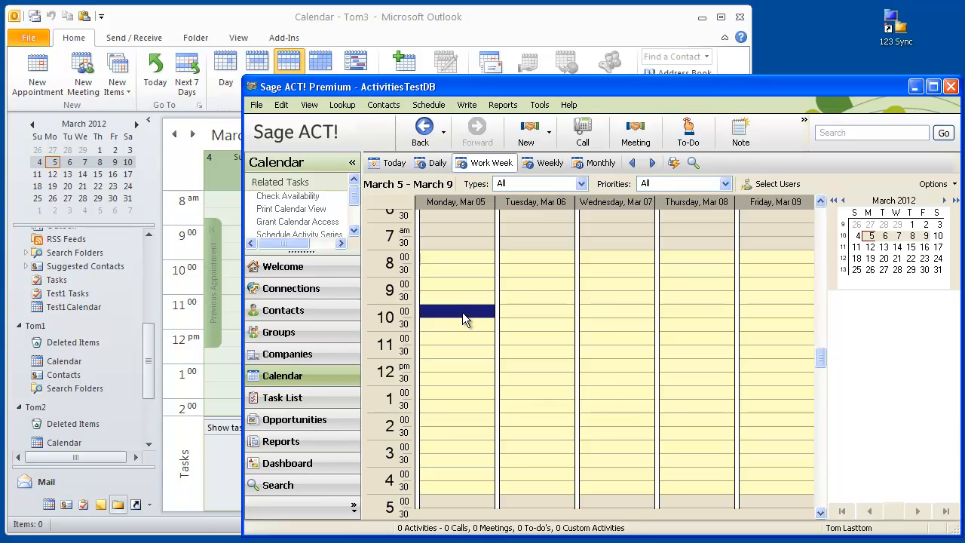
right_click(461, 312)
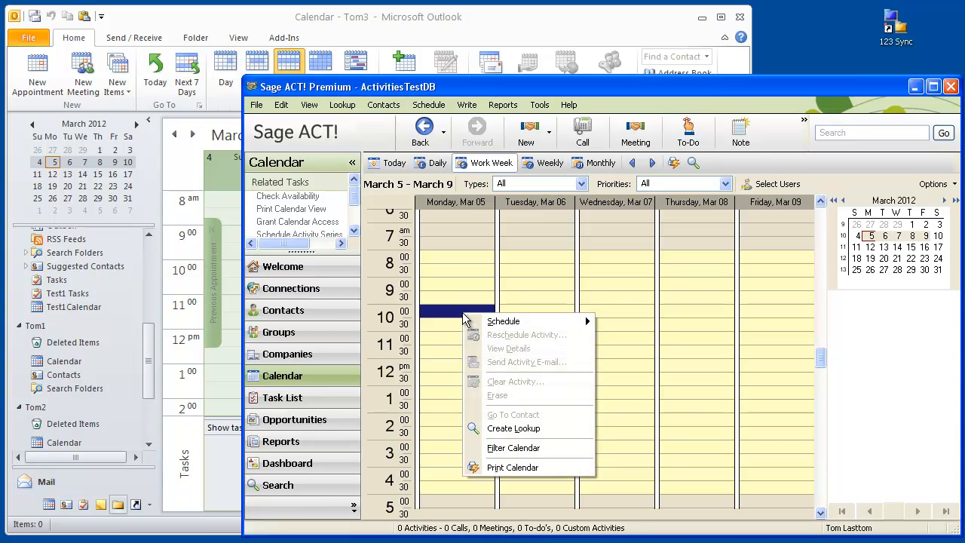
mouse_move(511, 321)
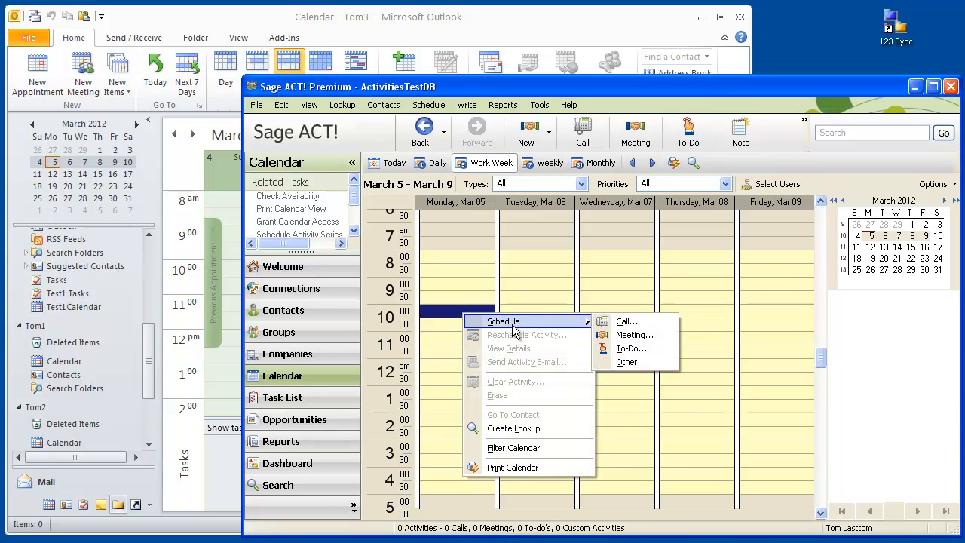
click(633, 336)
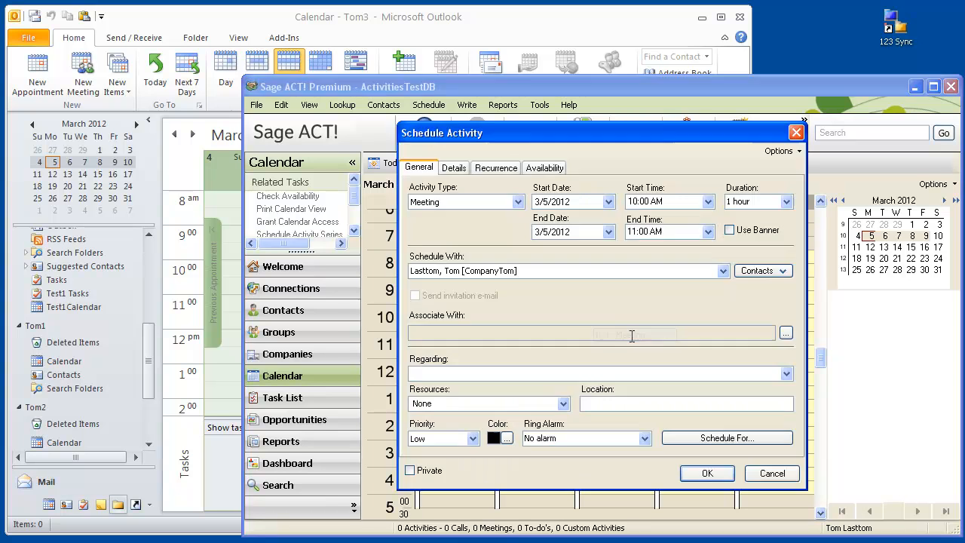
Add the contacts Tom2 and Tom3 to the people the new meeting is scheduled with.
click(750, 273)
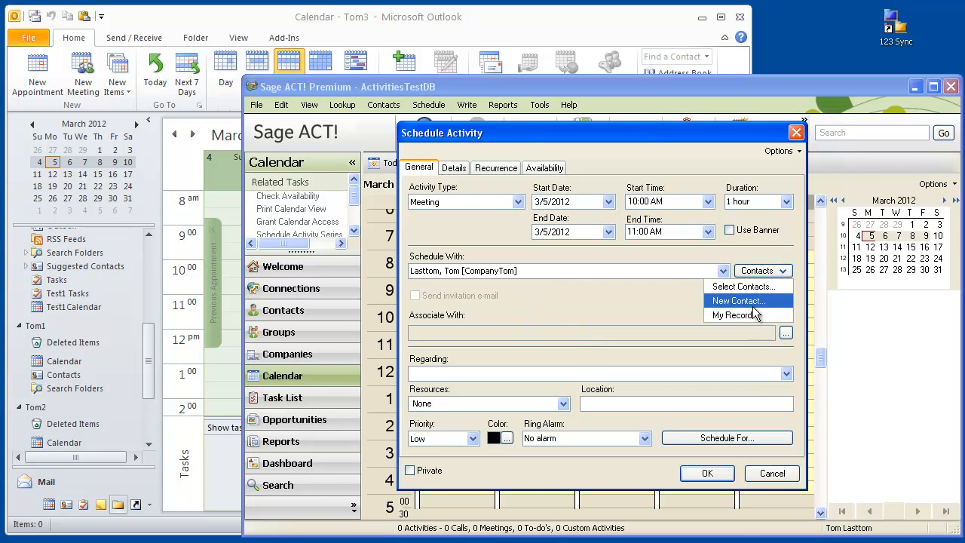
click(742, 286)
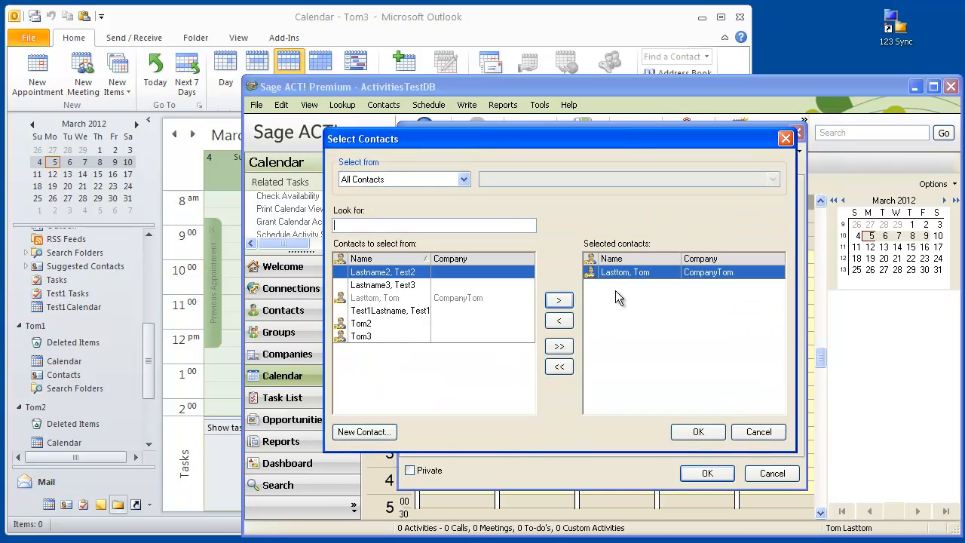
click(361, 322)
shift+click(361, 335)
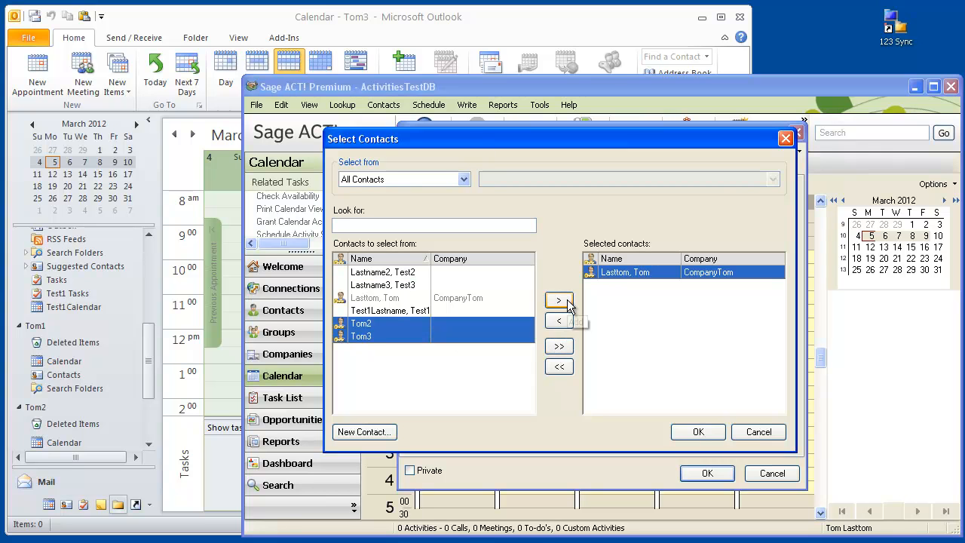
click(570, 301)
click(698, 431)
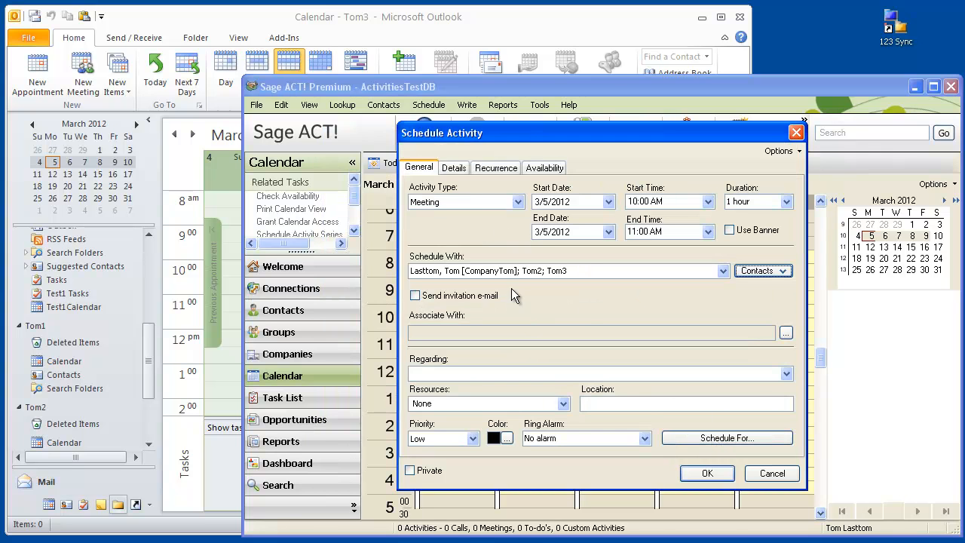
Set the meeting to recur daily, every 1 day with no end date, and save it.
click(496, 168)
click(428, 215)
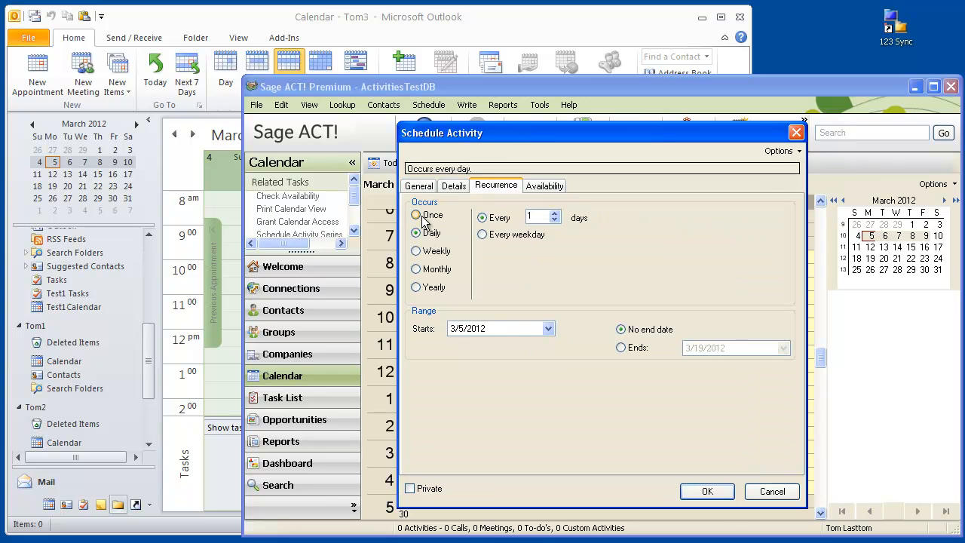
click(719, 491)
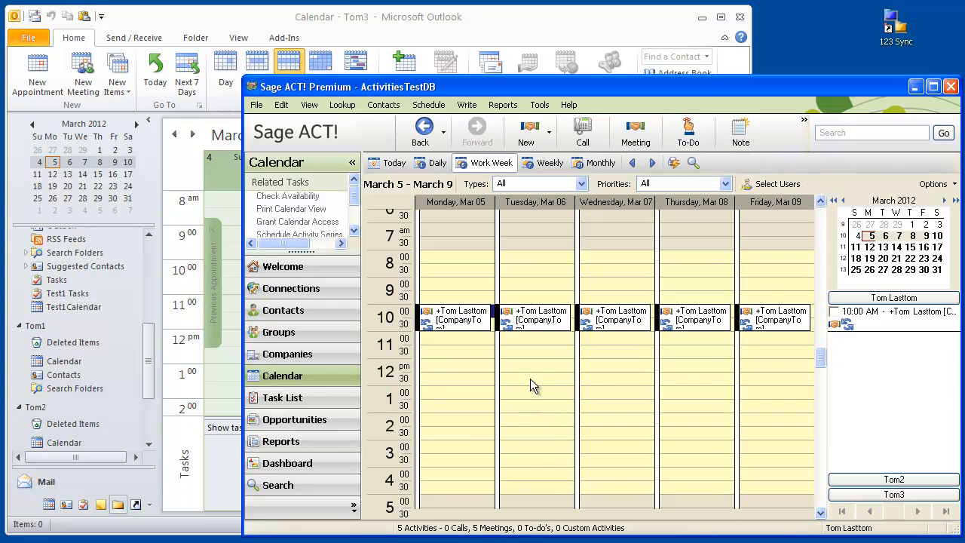
Enter "Recurring Event for ALL" as the meeting's regarding text for the whole series, and check the Tuesday occurrence's details.
double_click(485, 324)
click(460, 383)
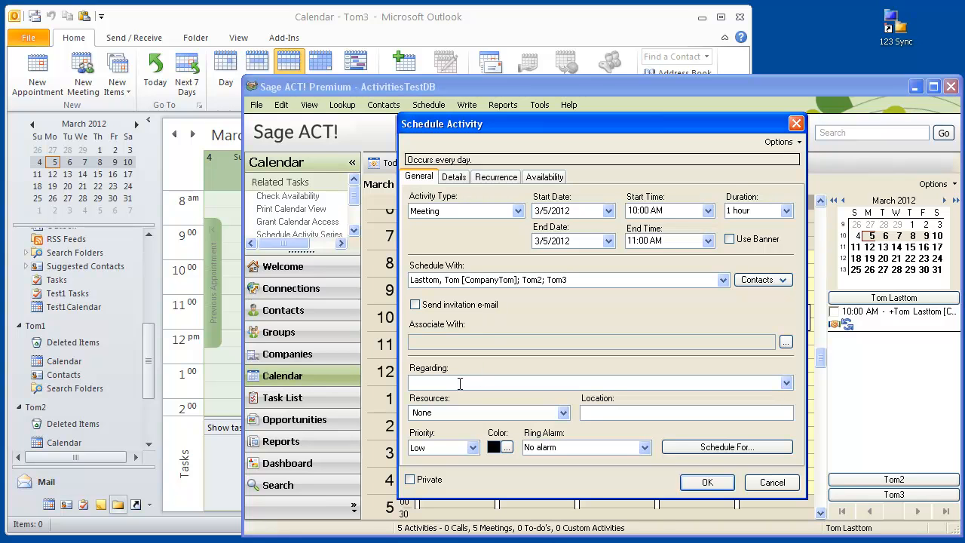
text(Recurring Event for ALL)
click(707, 482)
click(502, 328)
click(631, 361)
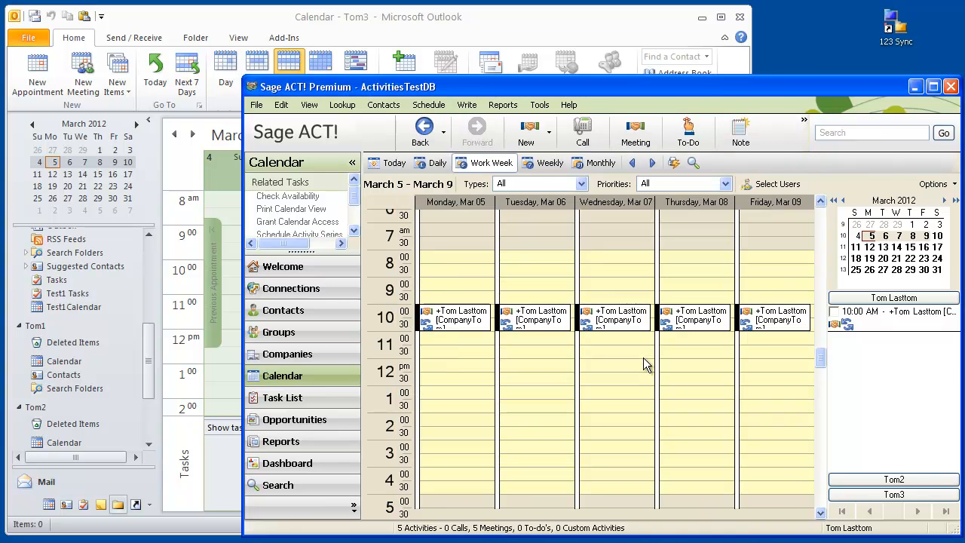
double_click(557, 321)
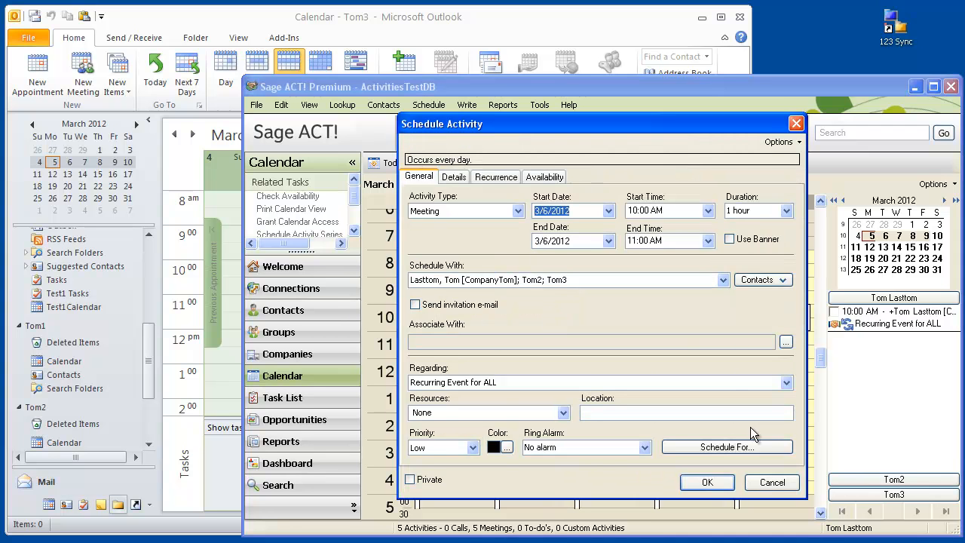
click(779, 485)
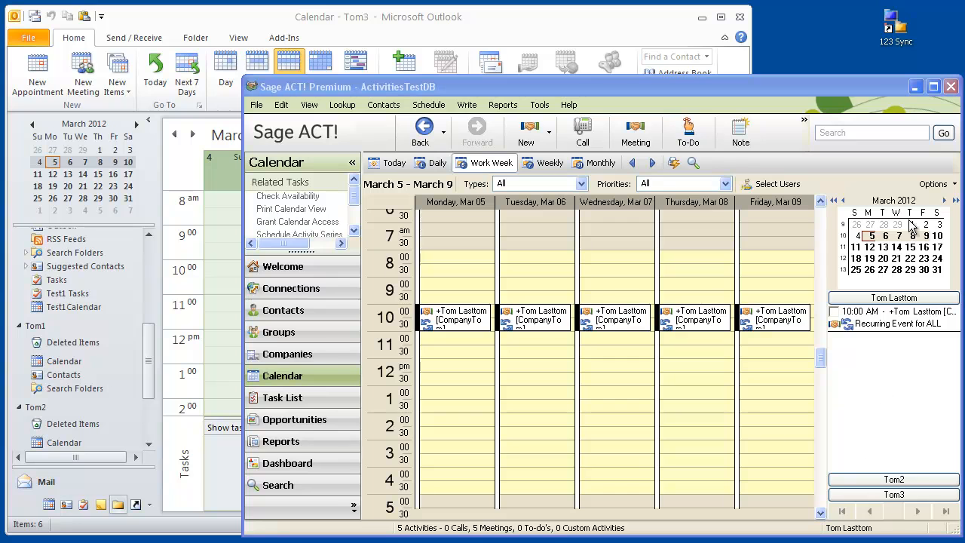
Run 123 Sync to synchronize the recurring meeting, close the status report, and switch to Outlook.
double_click(900, 35)
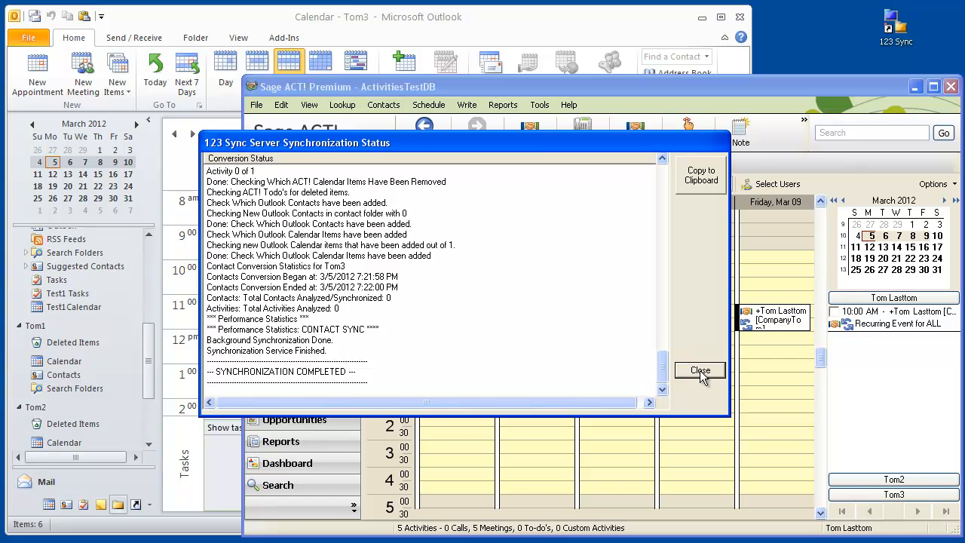
click(699, 370)
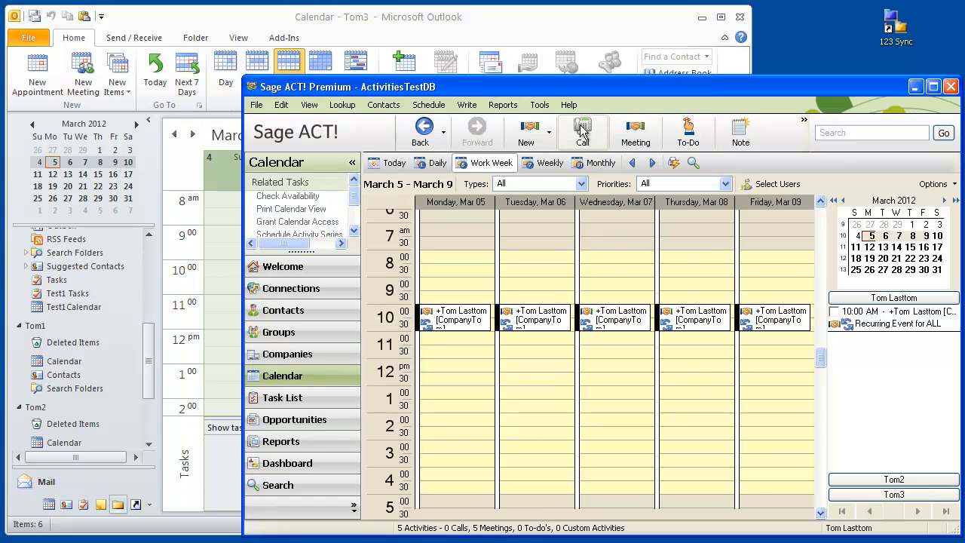
click(530, 27)
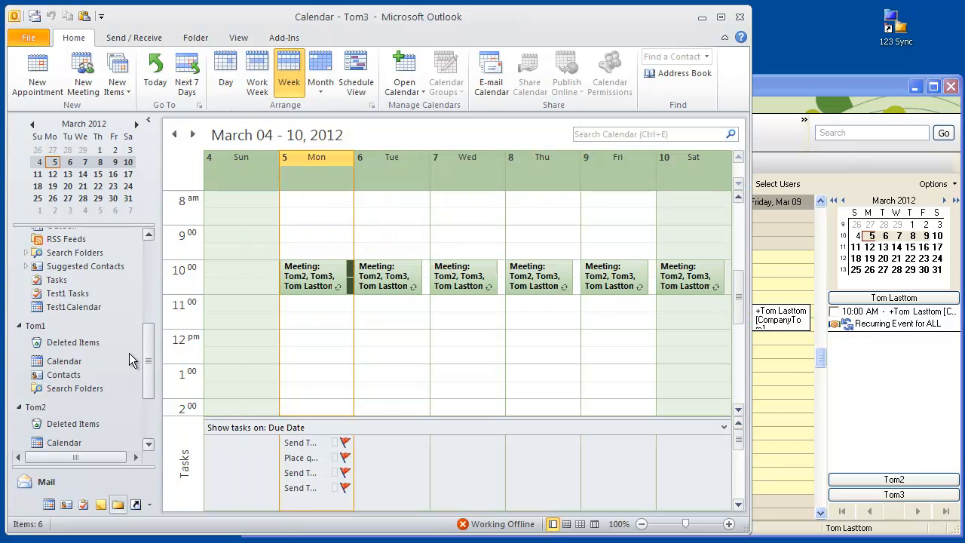
Check the recurring meeting in the Tom1 calendar, and collapse Personal Folders in the folder list.
scroll(146, 365, down, 2)
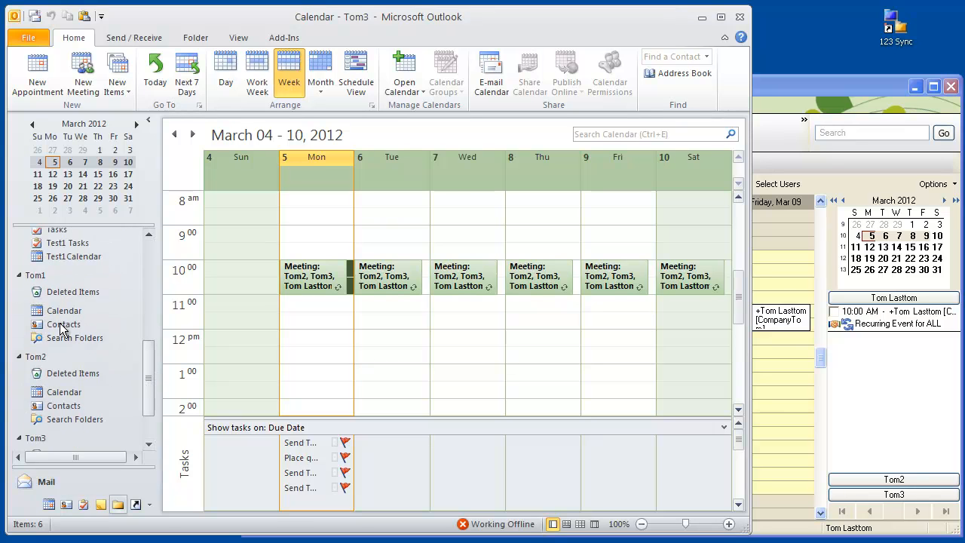
click(60, 311)
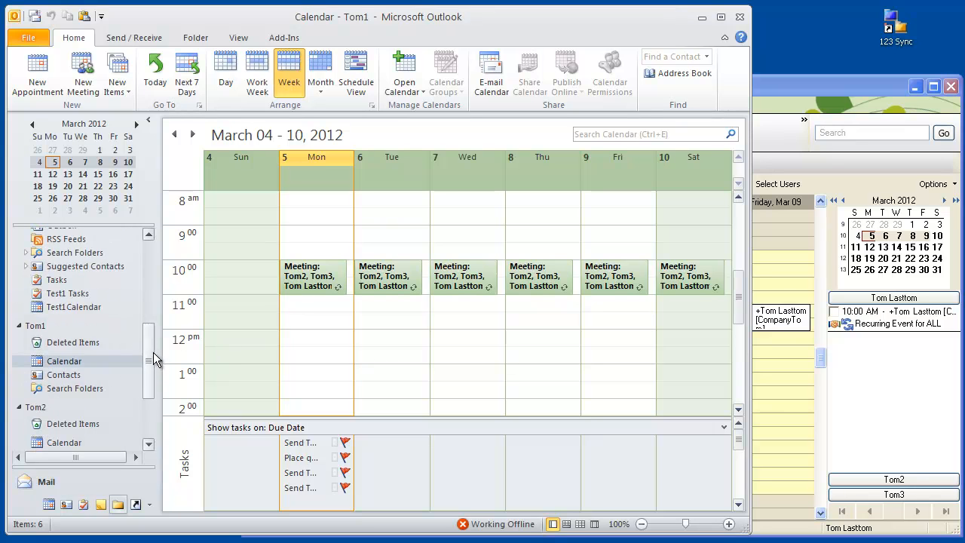
scroll(137, 348, up, 10)
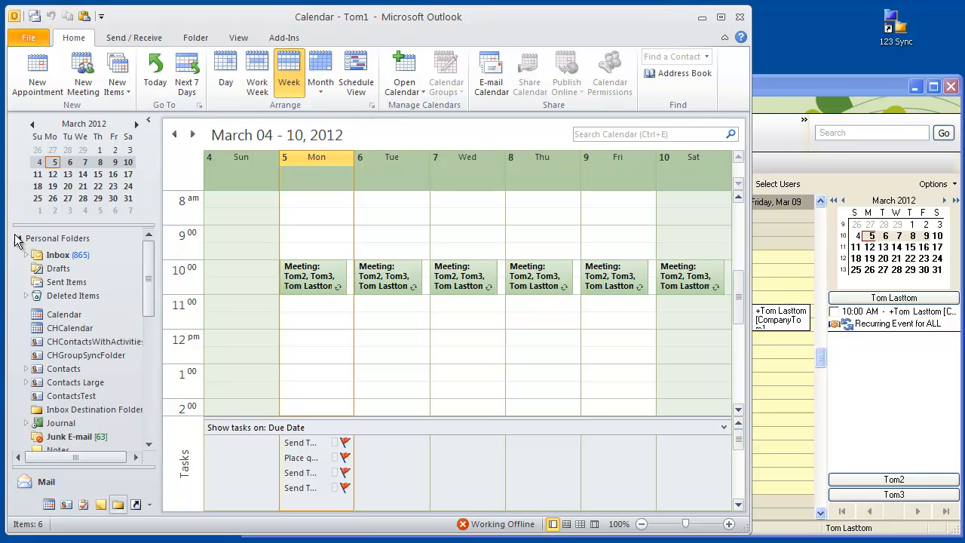
click(19, 238)
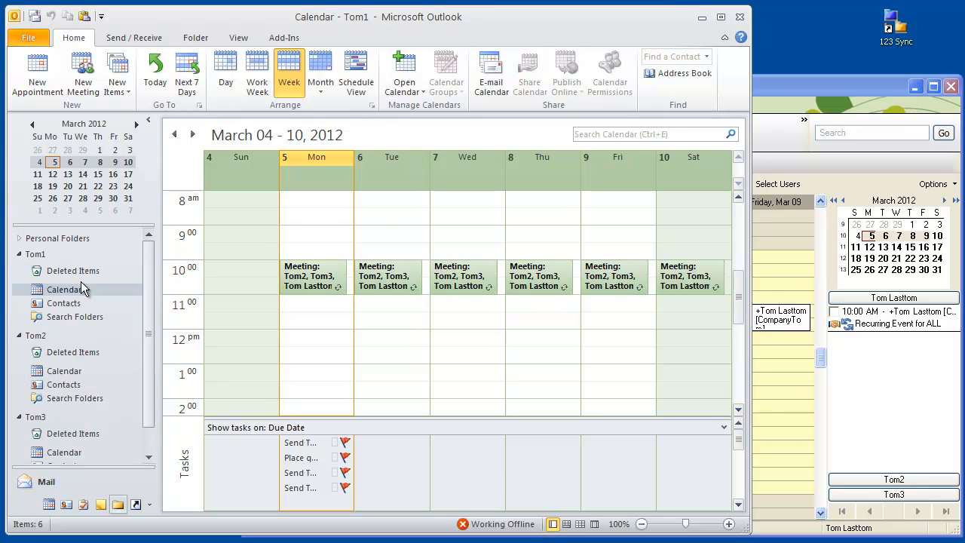
Check the daily recurring meeting in the Tom2 and Tom3 calendars for the week of March 04 - 10, 2012.
click(59, 372)
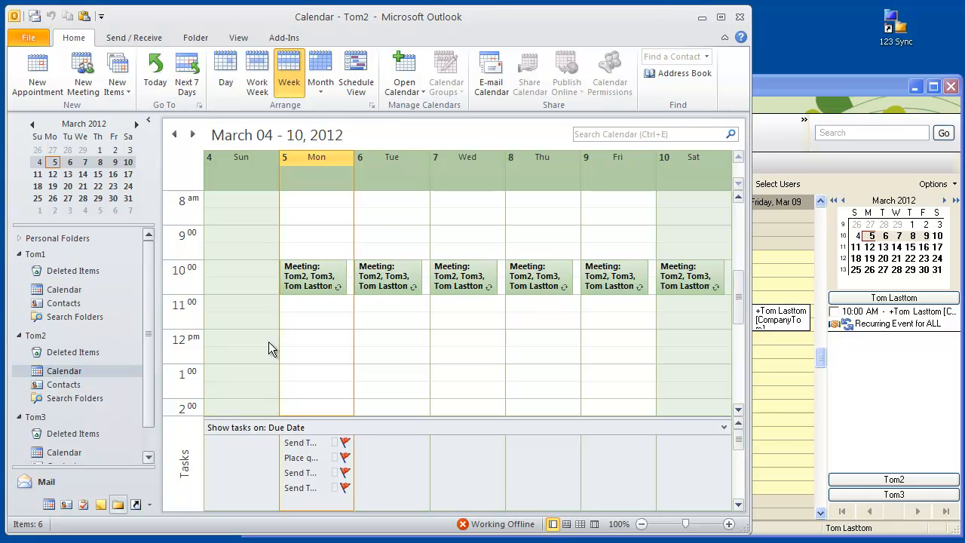
click(148, 457)
click(65, 441)
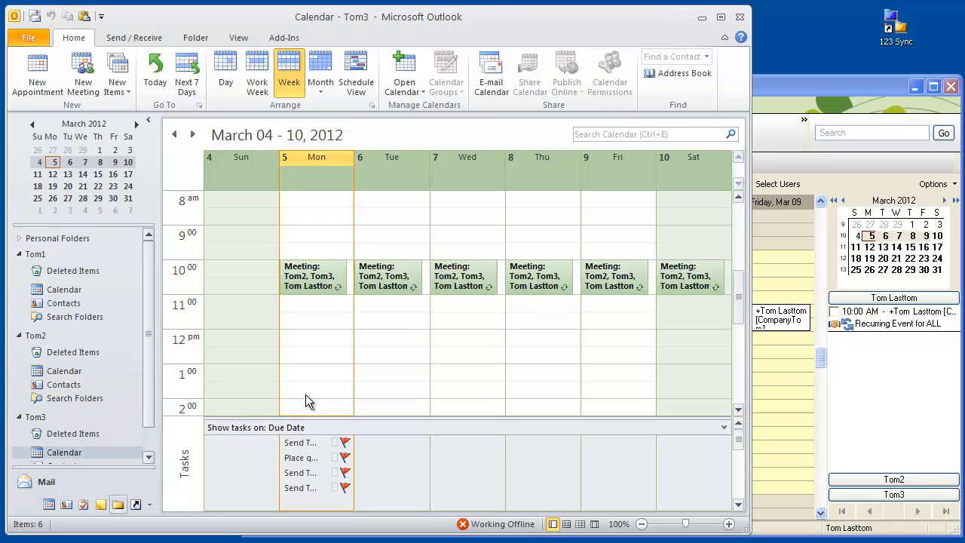
Delete only the Tuesday, March 6 and Thursday, March 8 occurrences of the recurring meeting in the Tom3 calendar.
click(399, 280)
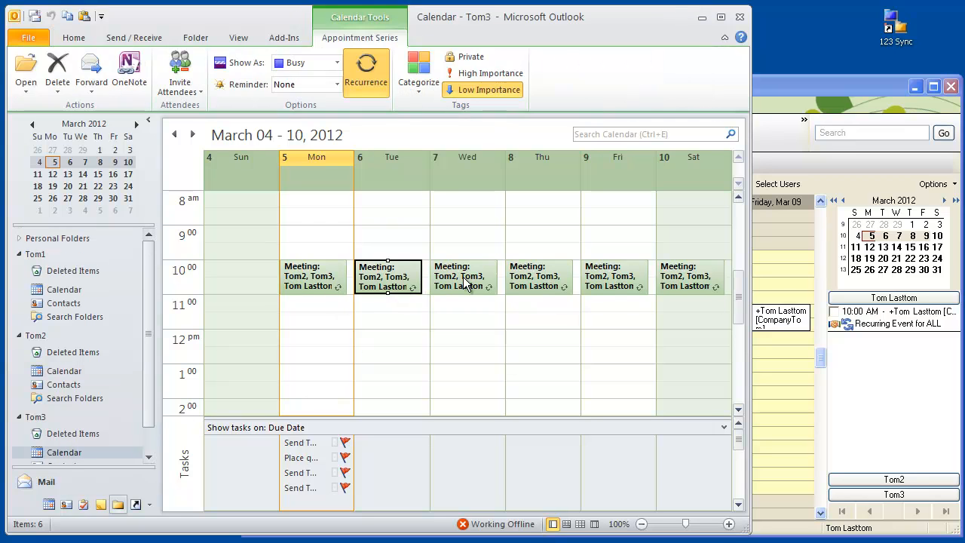
right_click(397, 286)
mouse_move(460, 439)
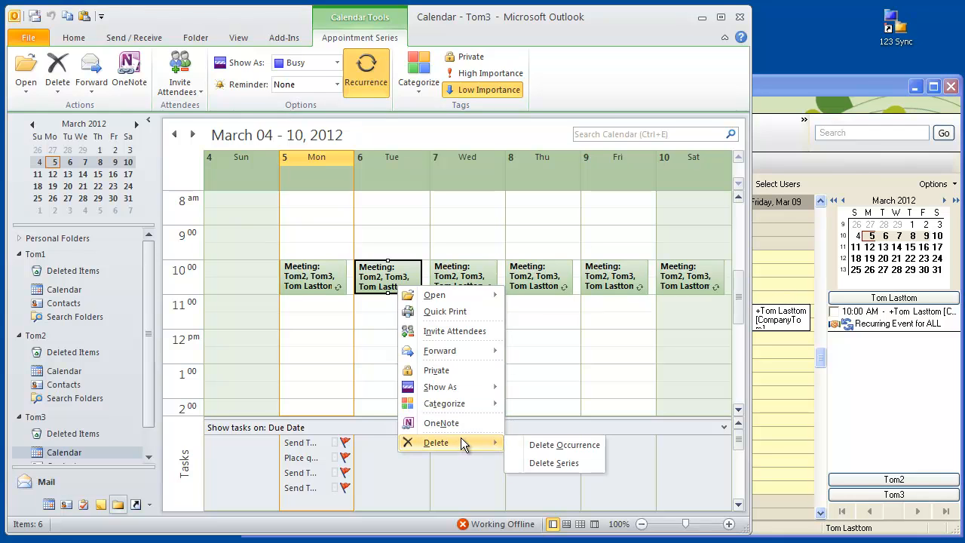
click(561, 447)
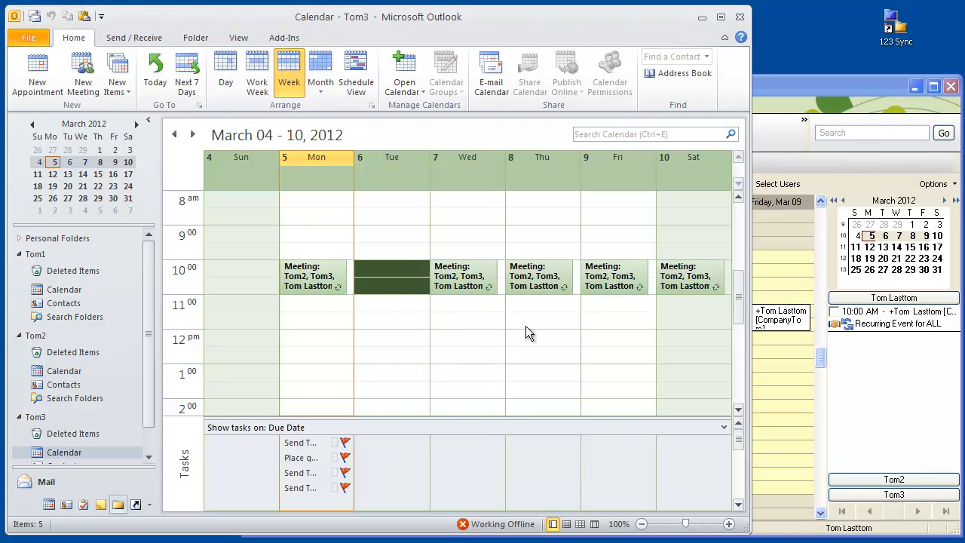
click(520, 286)
right_click(531, 279)
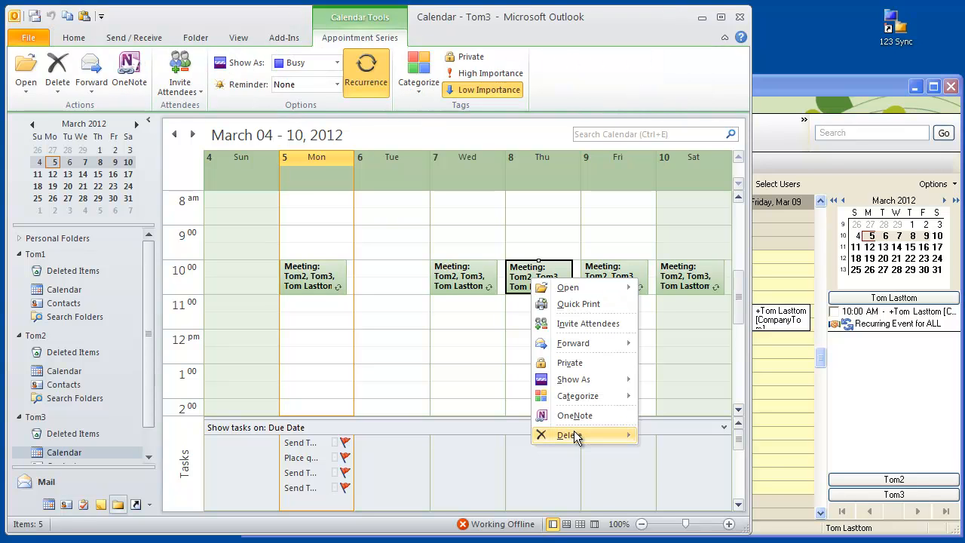
mouse_move(575, 435)
click(710, 438)
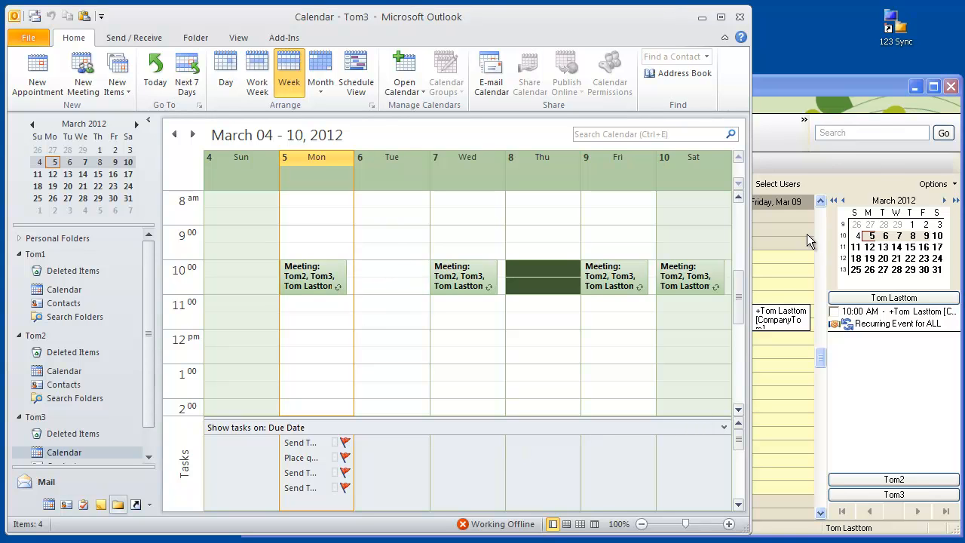
Run 123 Sync to synchronize the deleted occurrences, close the status report, and switch to the Sage ACT! work week calendar.
double_click(901, 27)
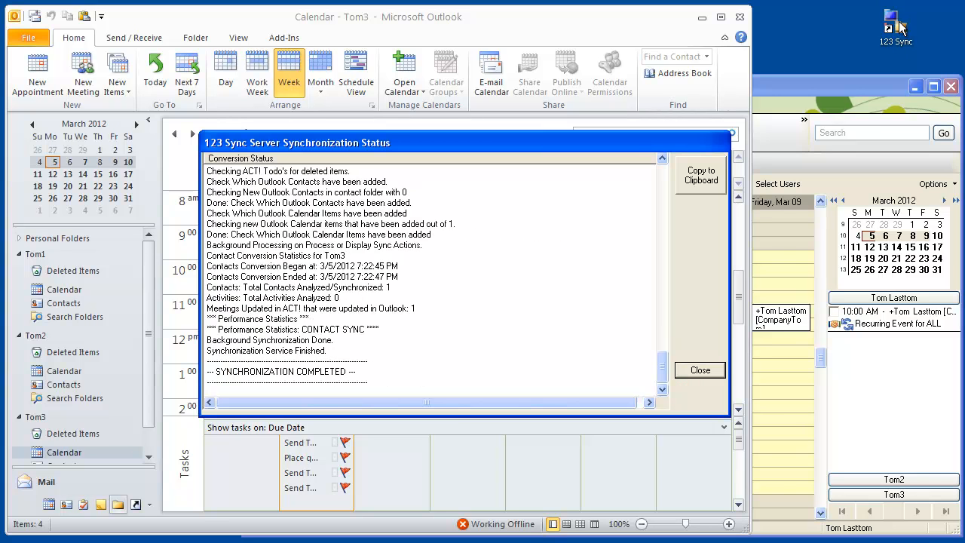
click(700, 370)
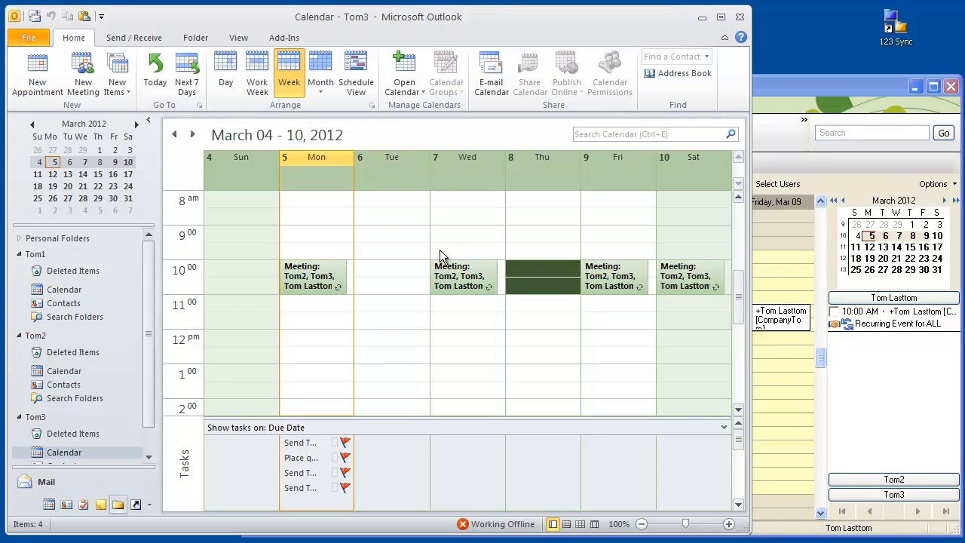
click(798, 87)
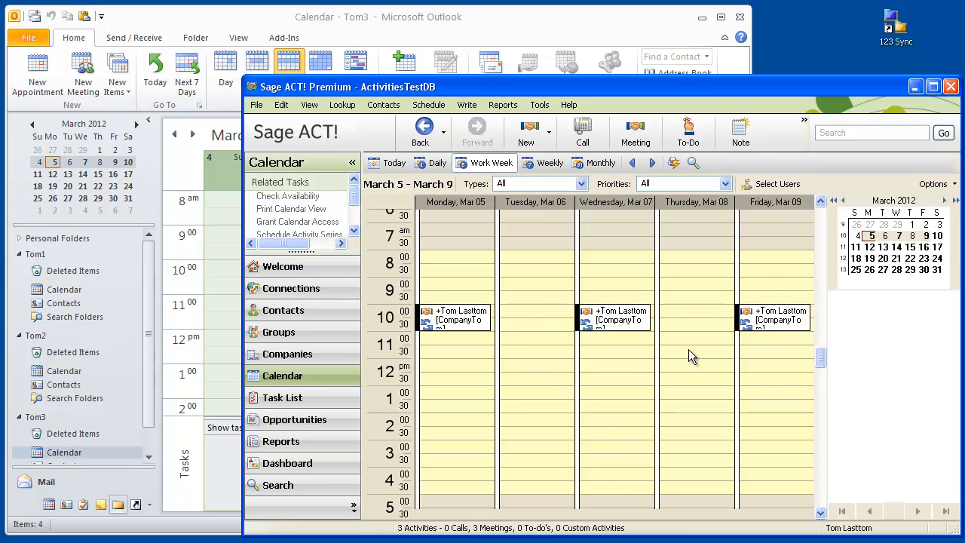
Run 123 Sync a second time to pass the deletions on to the other users, and close the status report.
click(903, 34)
double_click(903, 33)
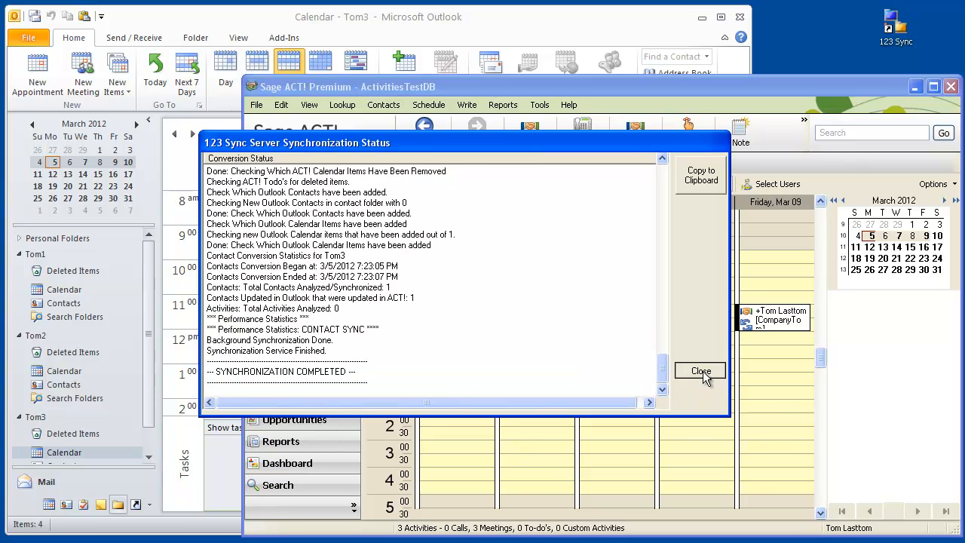
click(701, 371)
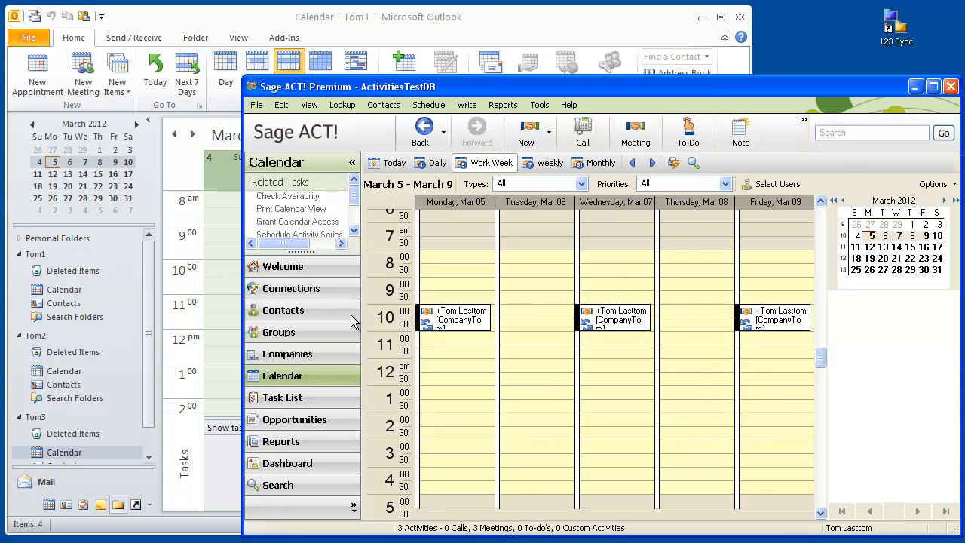
Switch to Outlook and check the Tuesday and Thursday deletions in the Tom1 calendar.
click(64, 296)
click(64, 294)
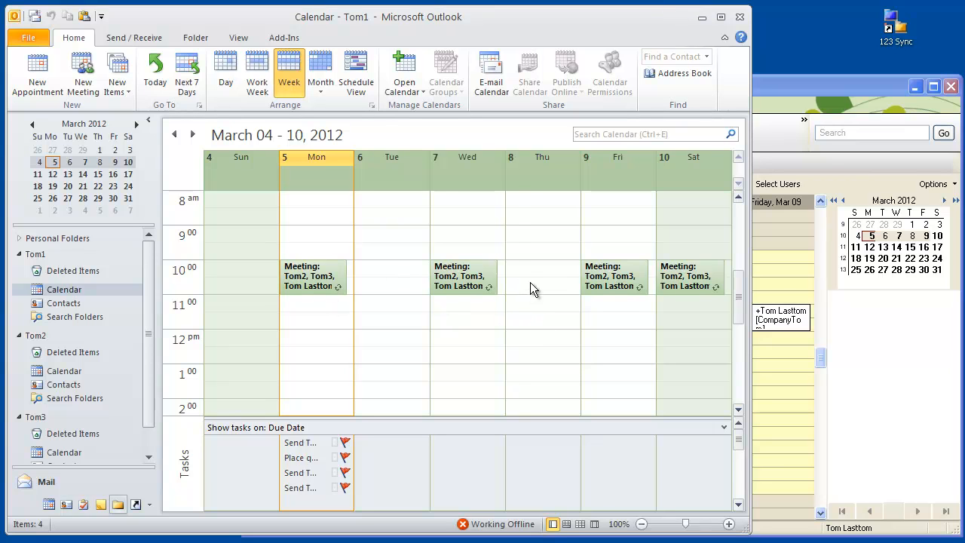
click(148, 456)
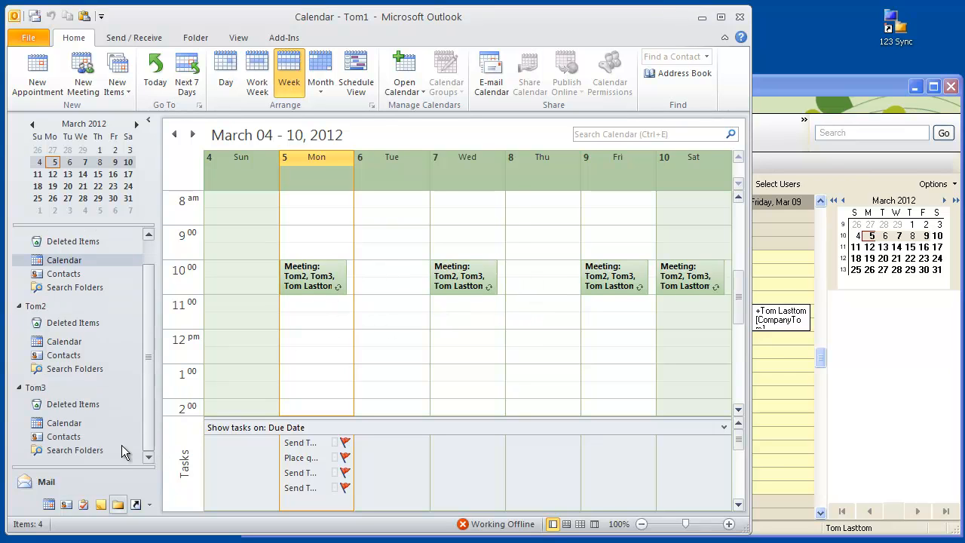
click(87, 425)
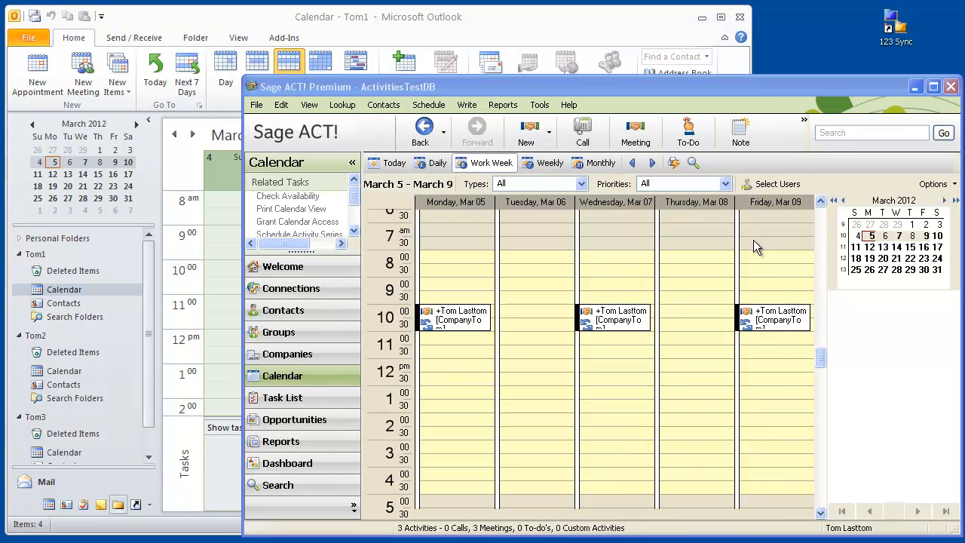
Compare the week's remaining meetings between the Sage ACT! calendar and the Tom1 calendar in Outlook.
click(618, 22)
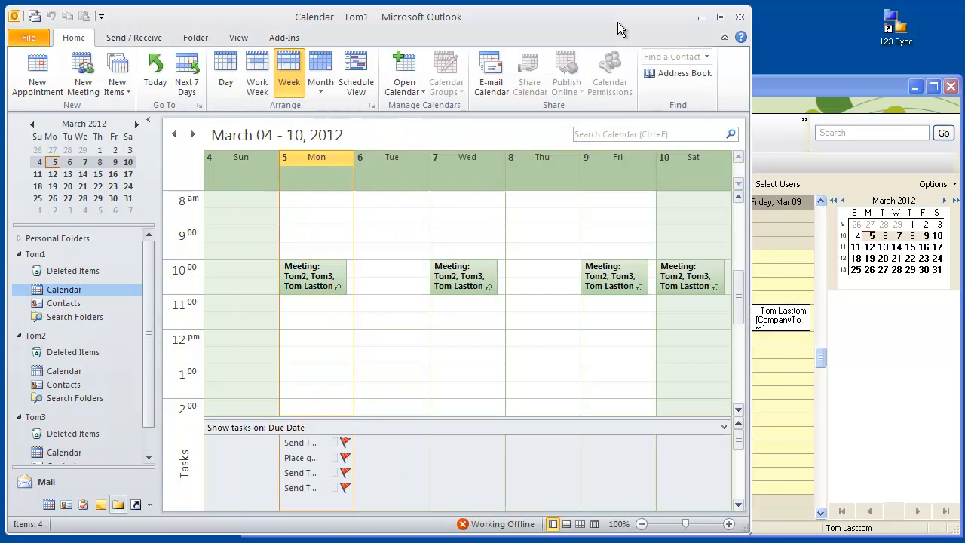
click(786, 80)
click(698, 38)
click(767, 86)
click(658, 22)
click(763, 86)
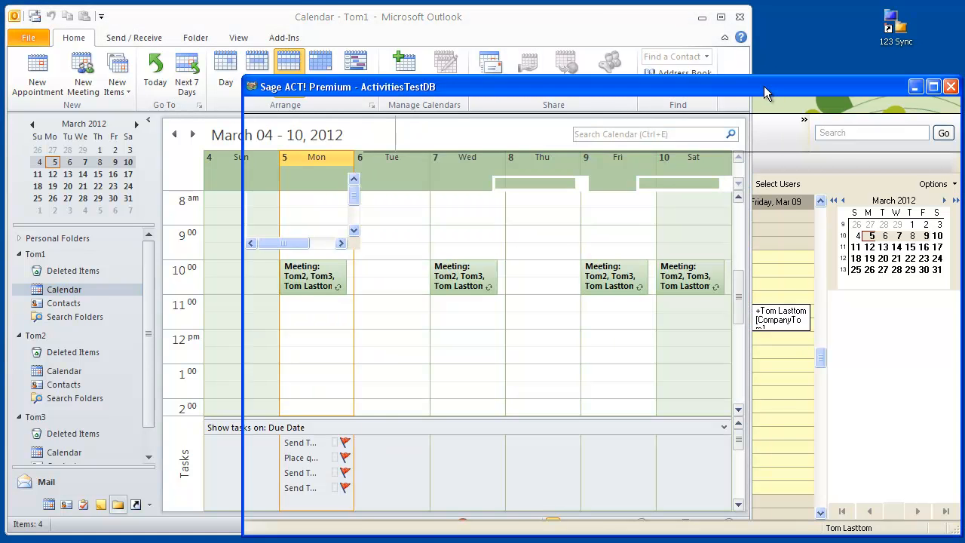
click(733, 87)
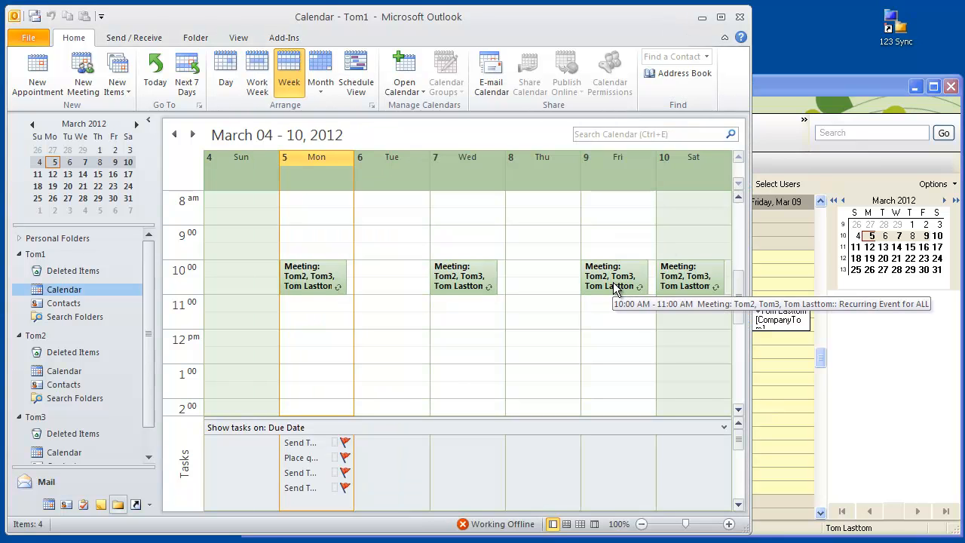
In the Tom1 calendar, replace "Recurring Event for ALL" with "Changed and had fun" in the Wednesday occurrence's subject only, and save it.
click(476, 290)
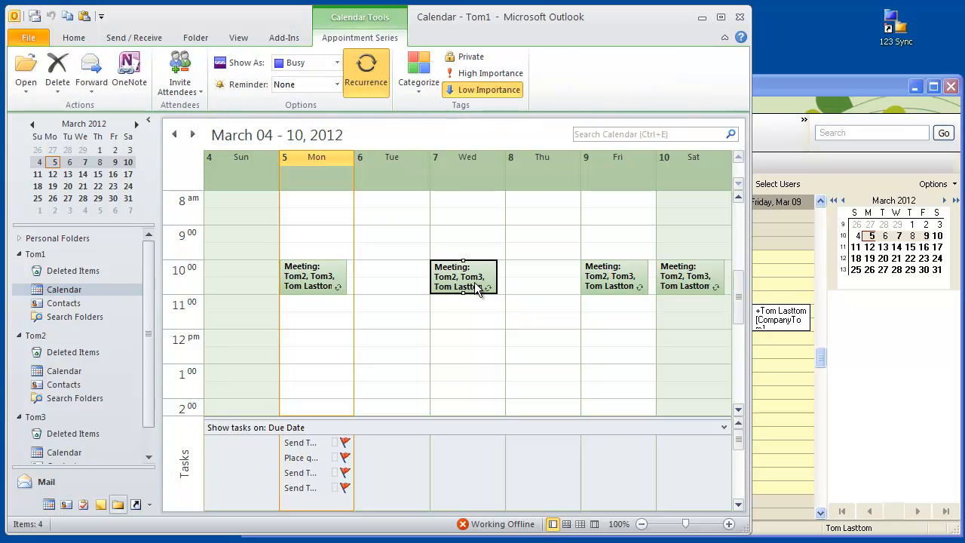
right_click(476, 288)
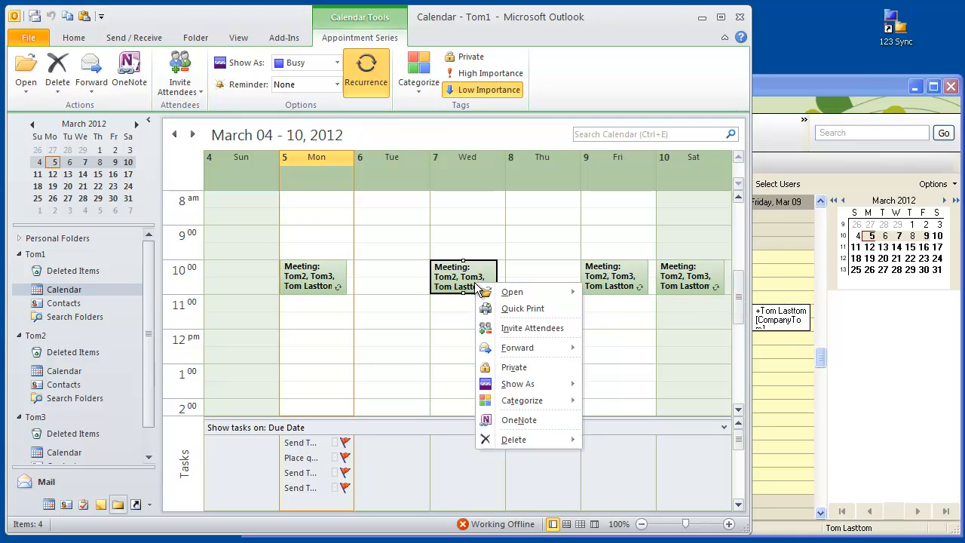
mouse_move(517, 439)
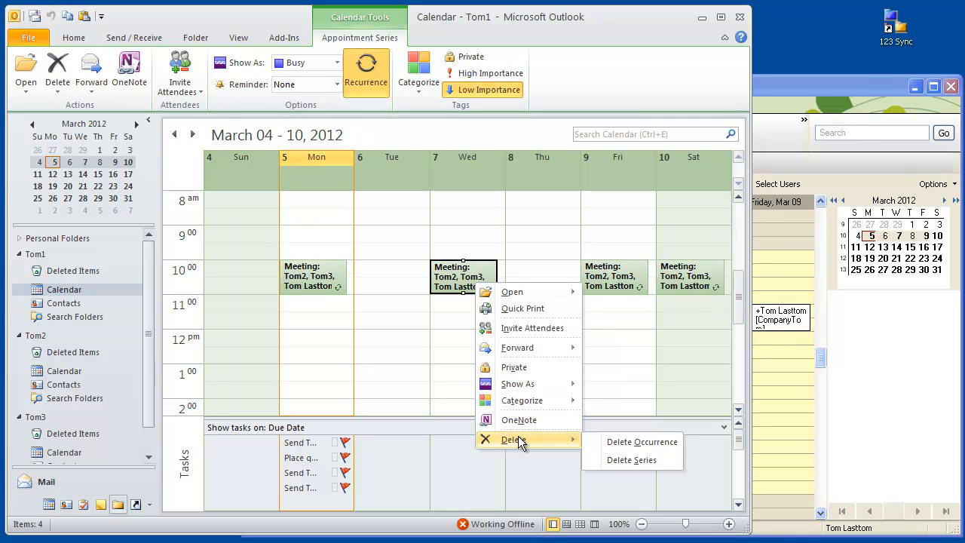
double_click(443, 278)
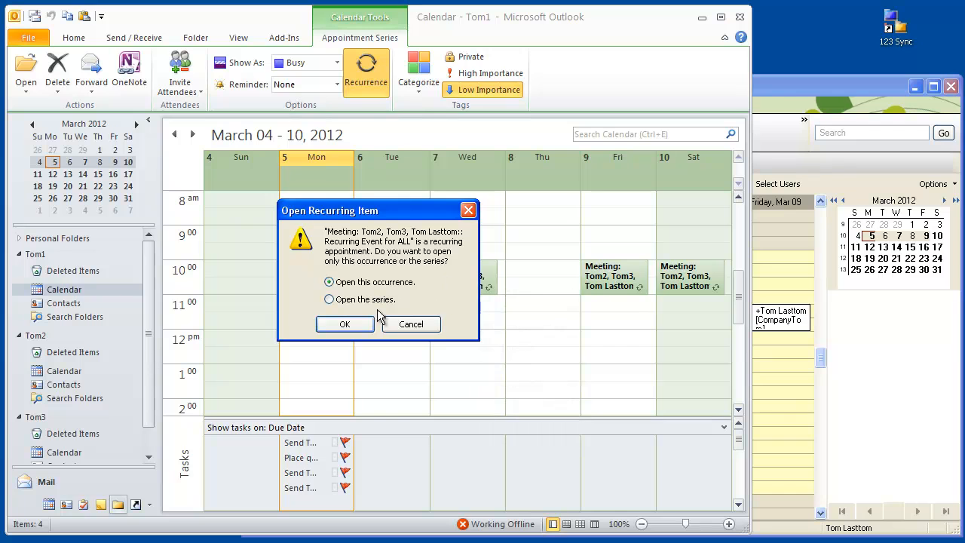
click(348, 325)
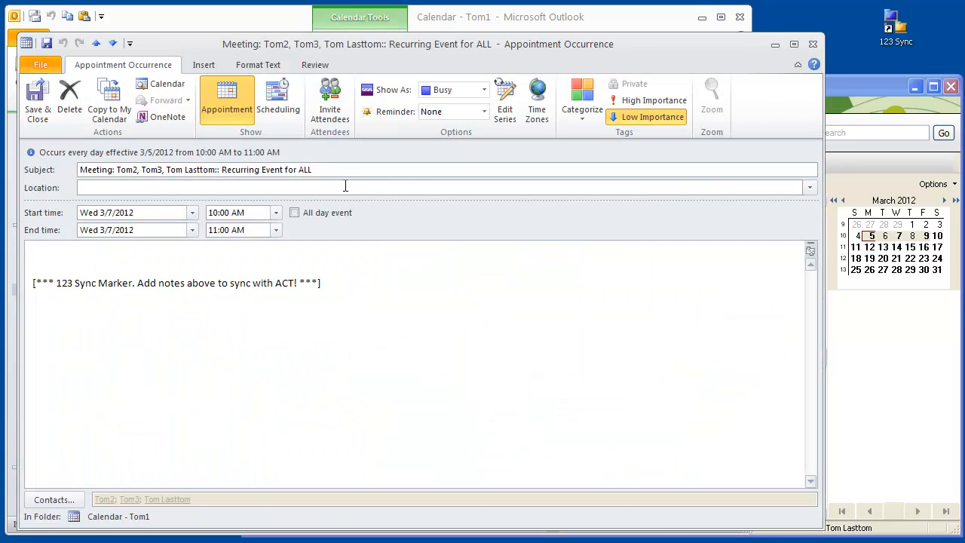
drag(313, 170, 220, 173)
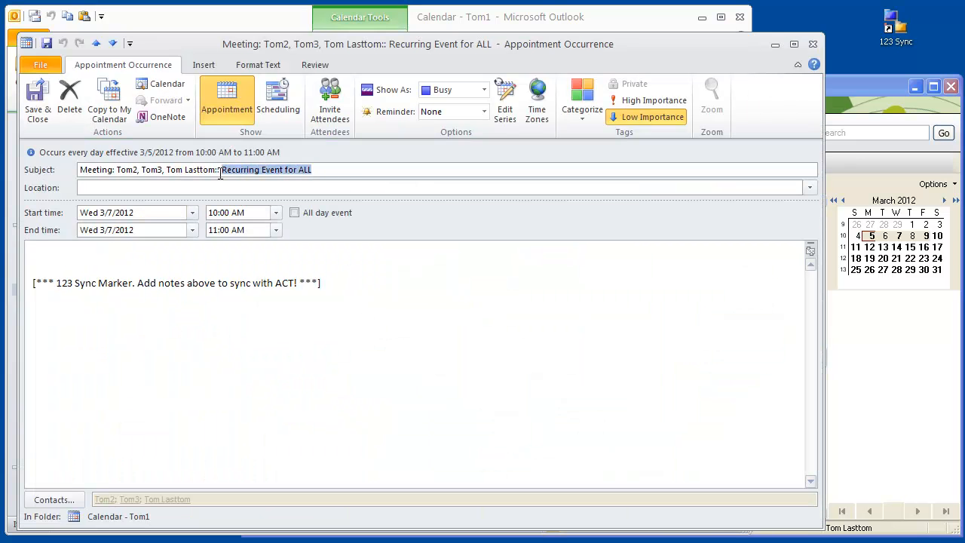
text(Changed aqnd)
key(BackSpace)
key(BackSpace)
key(BackSpace)
key(BackSpace)
text(nd had fun)
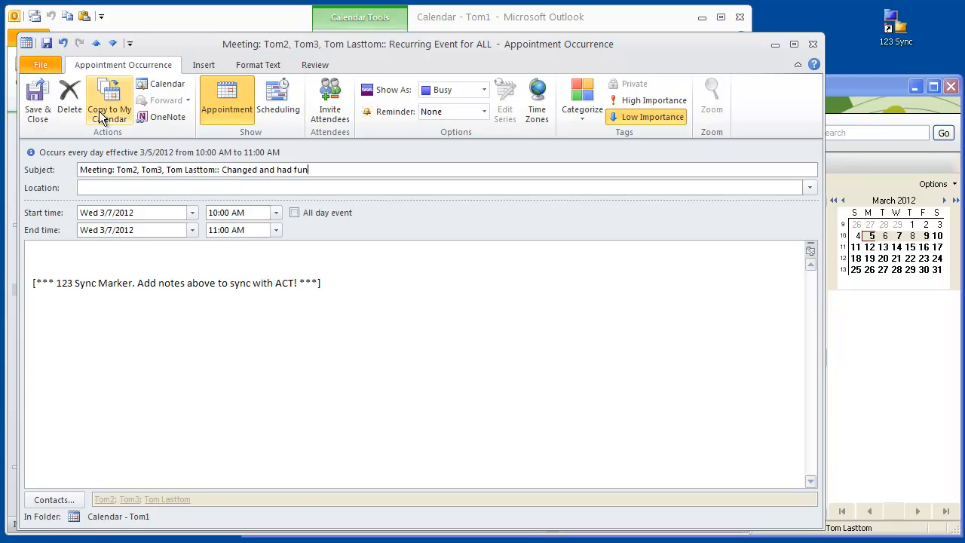
click(37, 104)
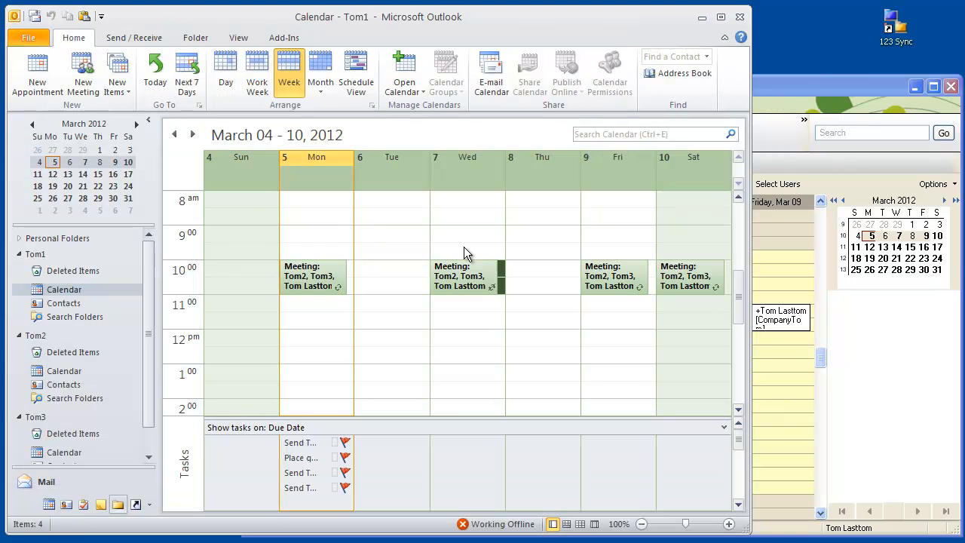
Reopen only the Wednesday occurrence in the Tom1 calendar to check its subject, and close it.
click(475, 284)
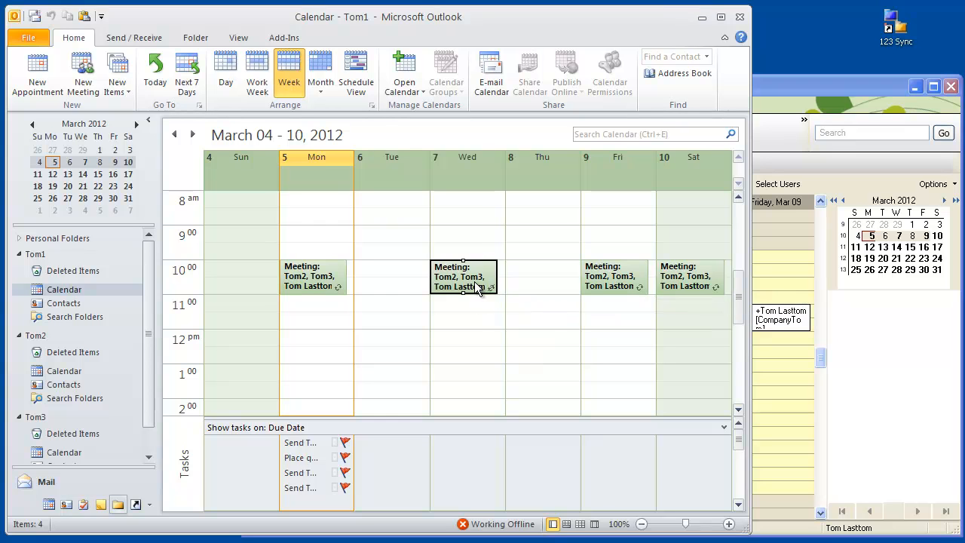
double_click(475, 287)
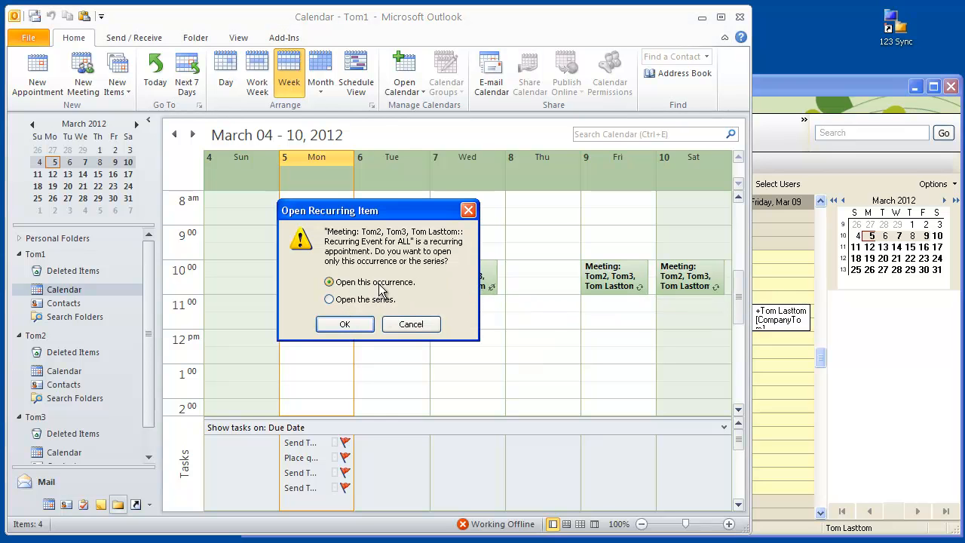
click(354, 325)
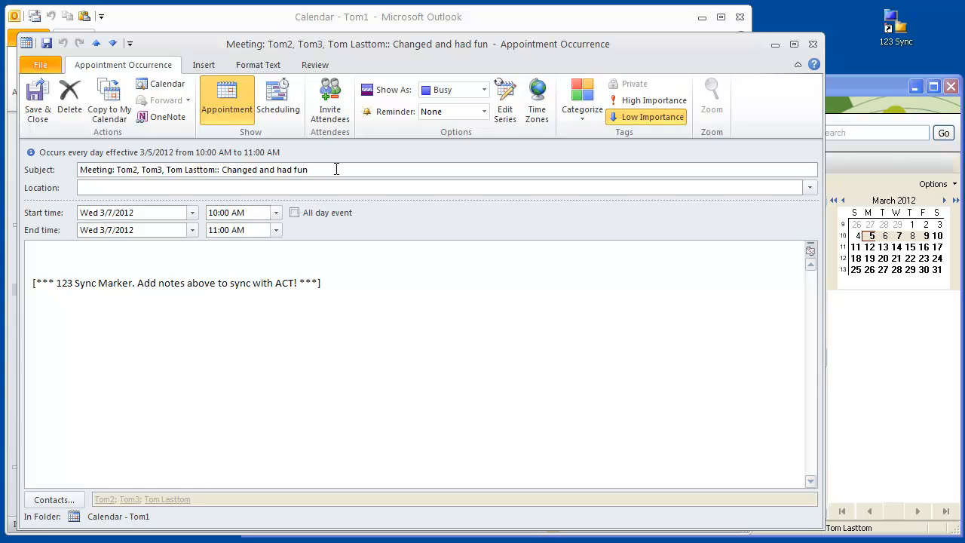
click(817, 43)
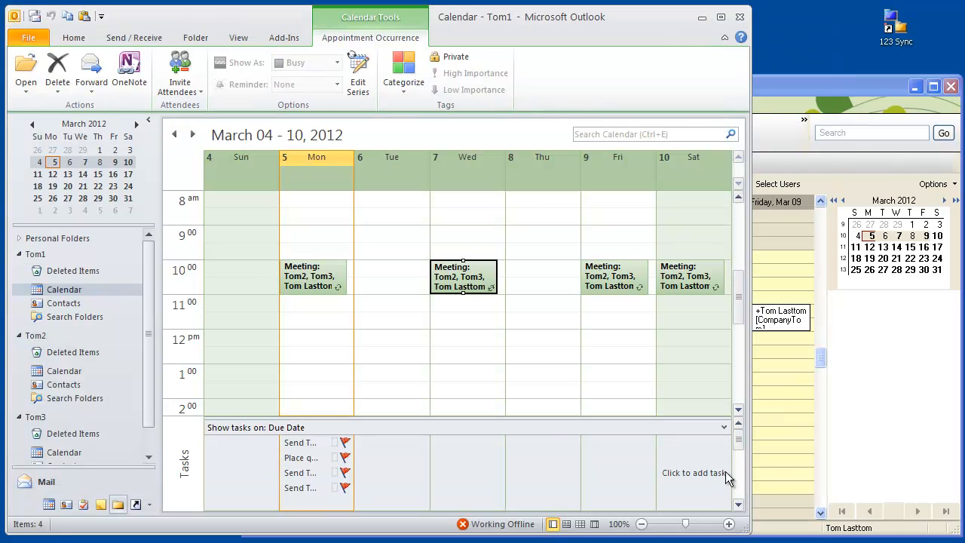
Run 123 Sync twice to synchronize the edited occurrence to all users, closing the status report after each run.
double_click(897, 29)
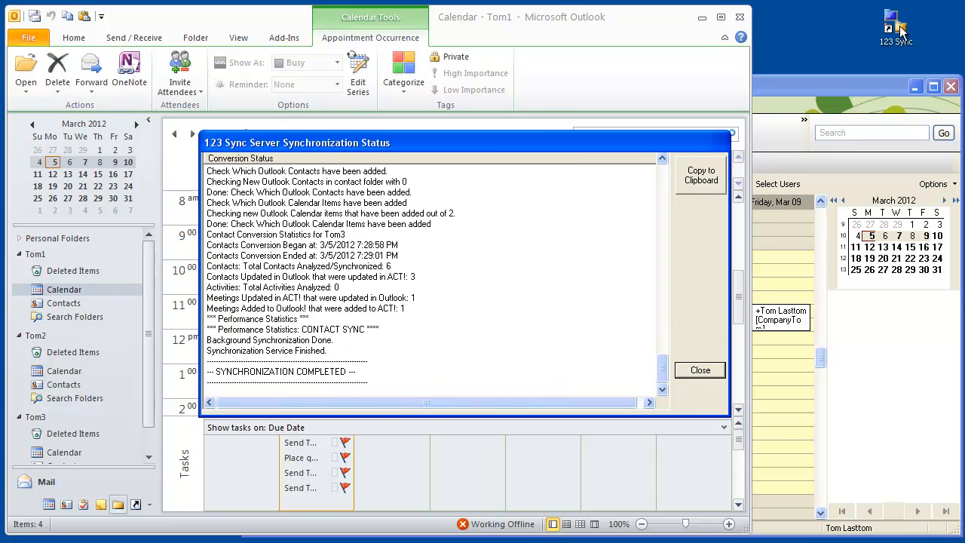
click(700, 370)
double_click(901, 24)
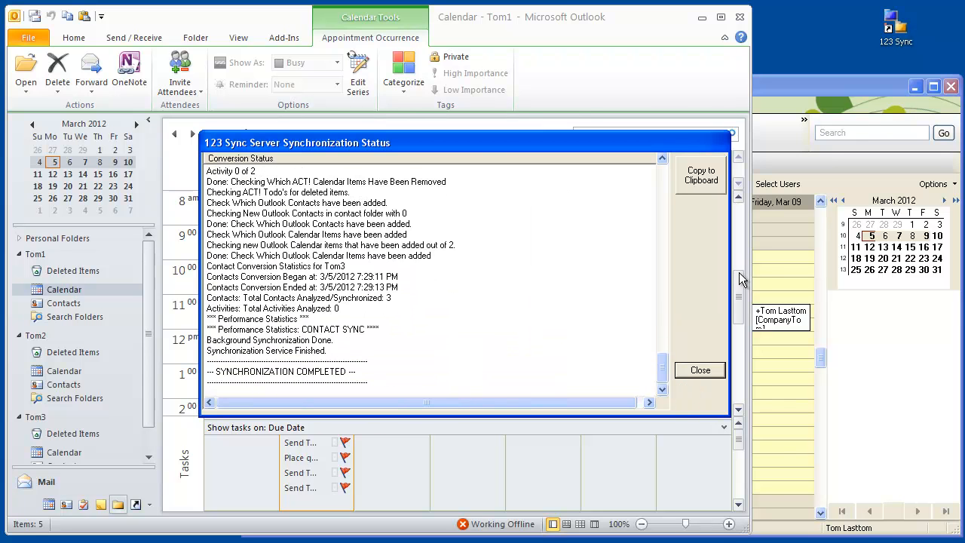
click(698, 371)
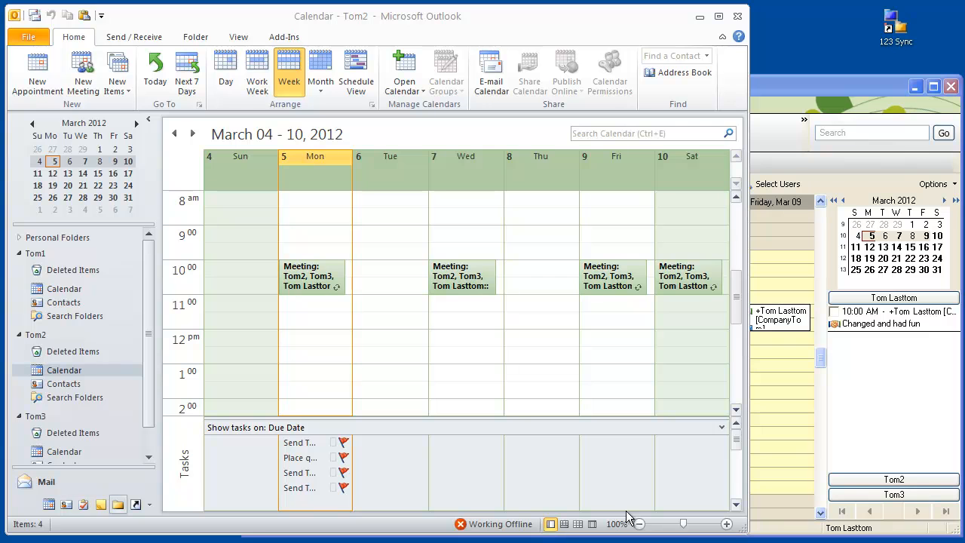
Open the Wednesday meeting in the Tom2 calendar to check its subject, and close it.
double_click(461, 283)
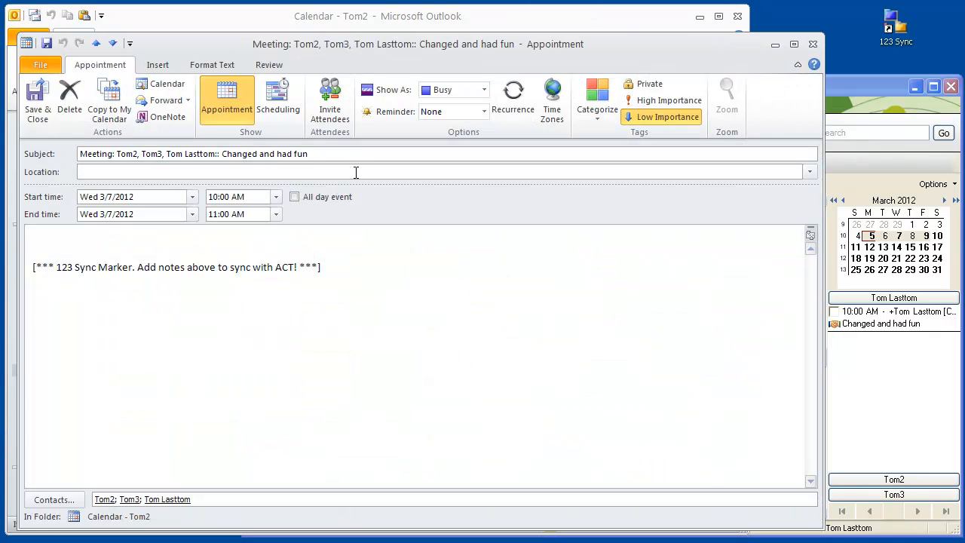
click(813, 45)
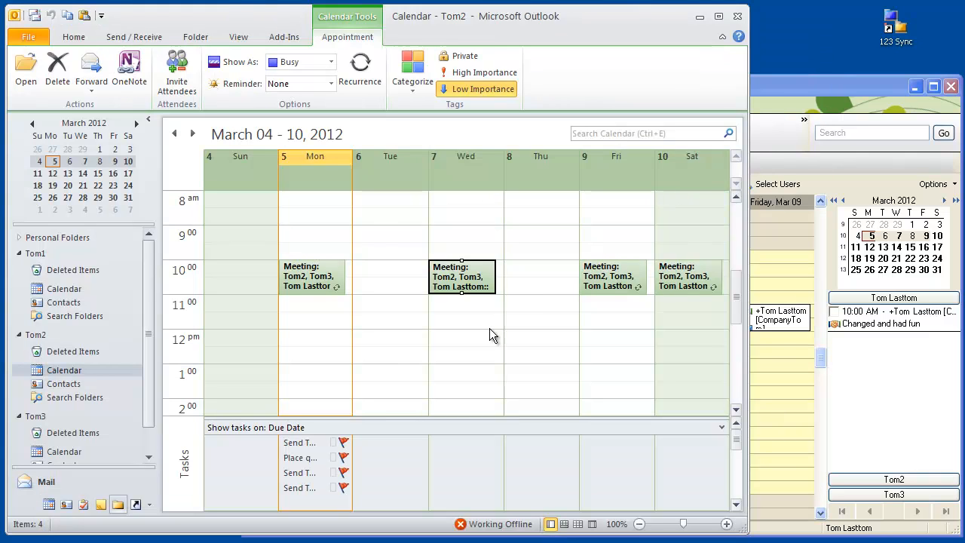
Open the Wednesday meeting in the Tom3 calendar to check its subject, and close it.
click(149, 458)
click(149, 457)
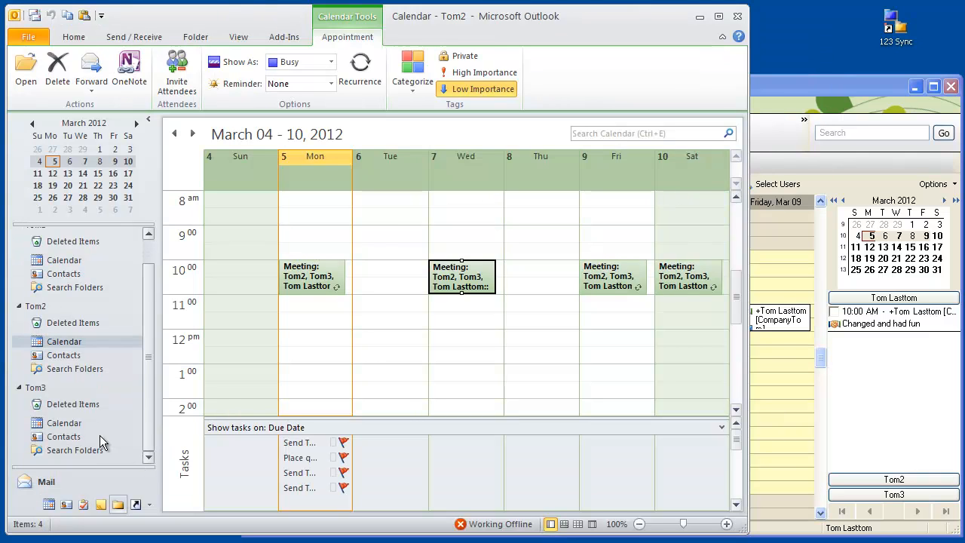
click(64, 424)
double_click(476, 284)
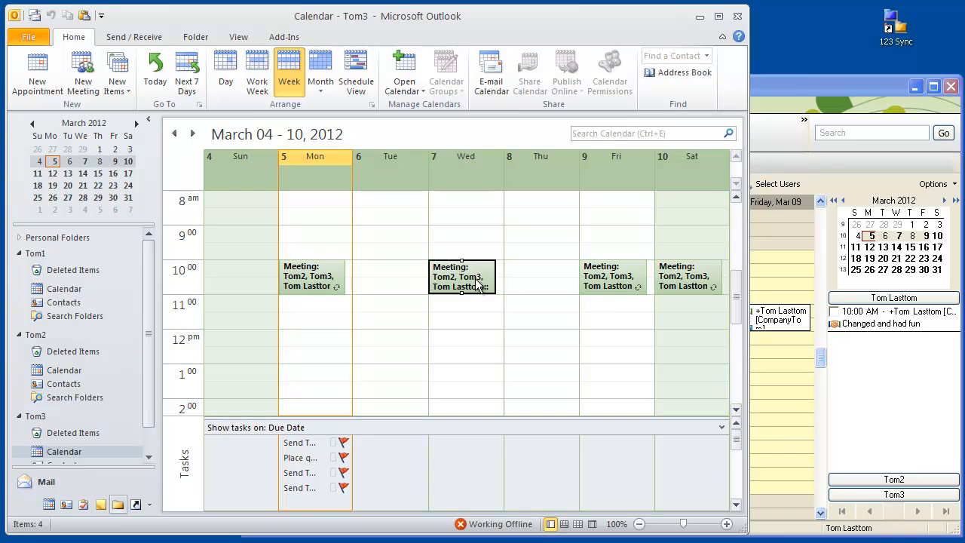
click(815, 46)
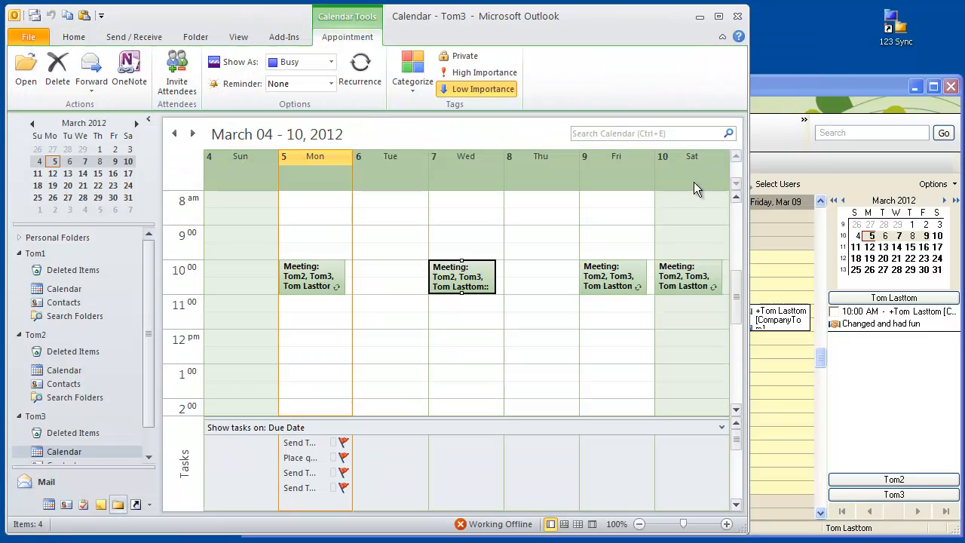
Open the Friday occurrence of the recurring meeting in the Tom3 calendar to check its subject.
click(632, 285)
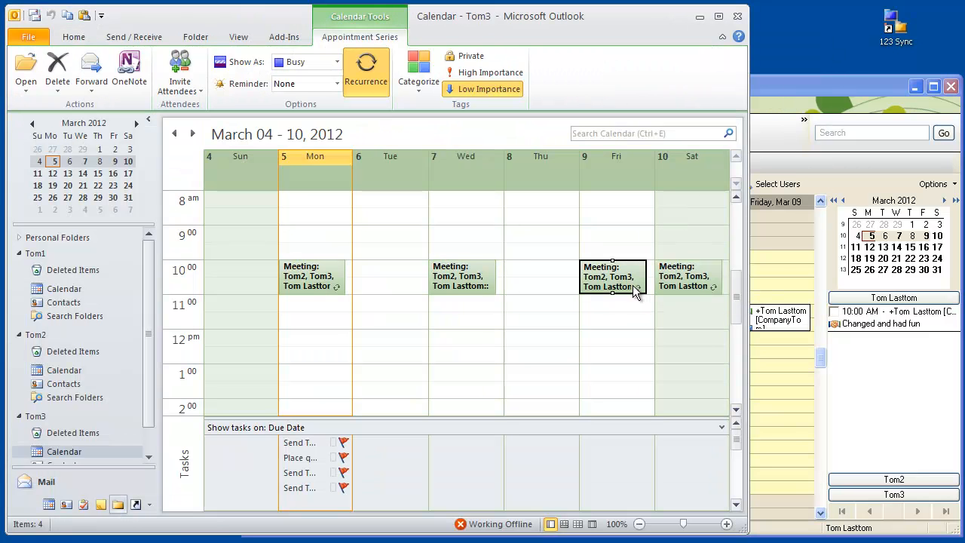
double_click(633, 285)
click(411, 323)
Switch to Sage ACT! and open the Wednesday meeting and the Friday occurrence to compare their Regarding texts, cancelling each without changes.
click(836, 119)
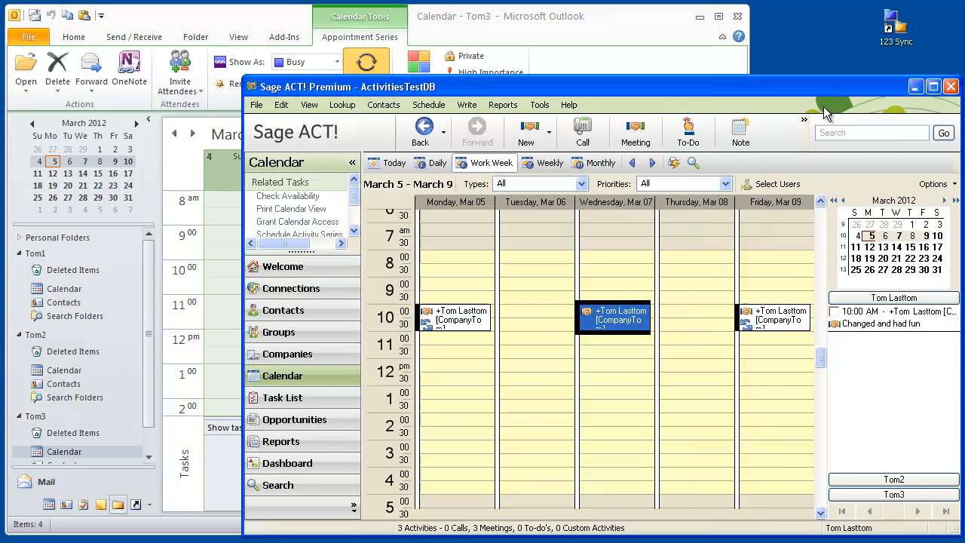
double_click(633, 323)
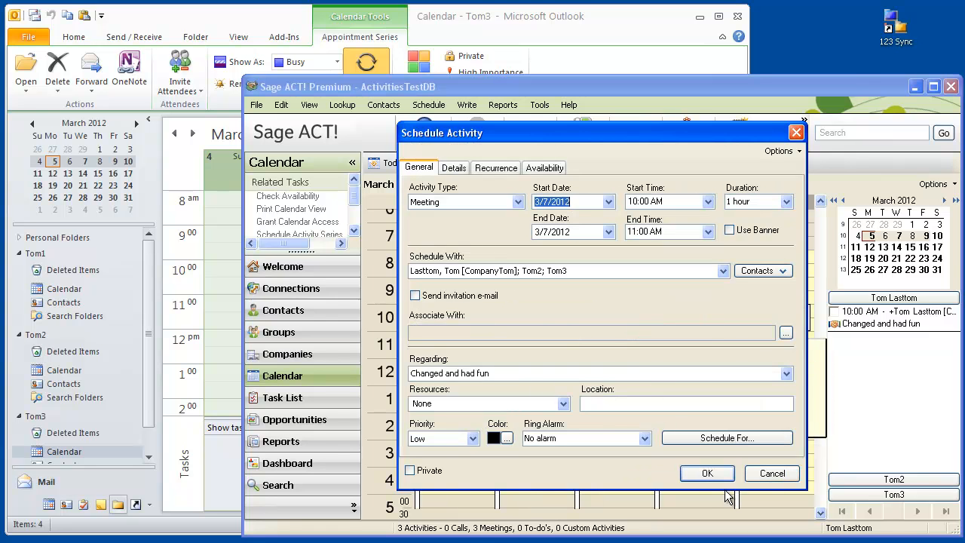
click(770, 473)
double_click(790, 317)
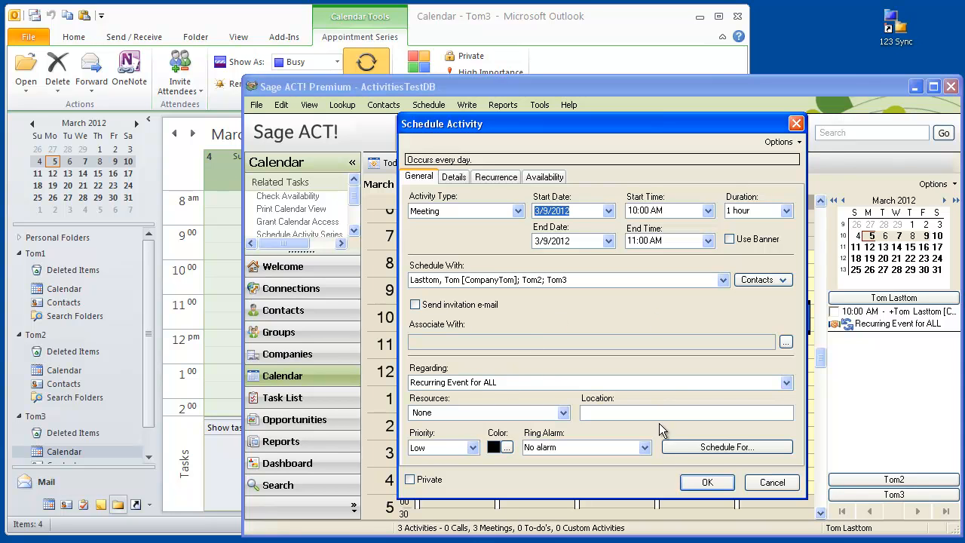
click(771, 483)
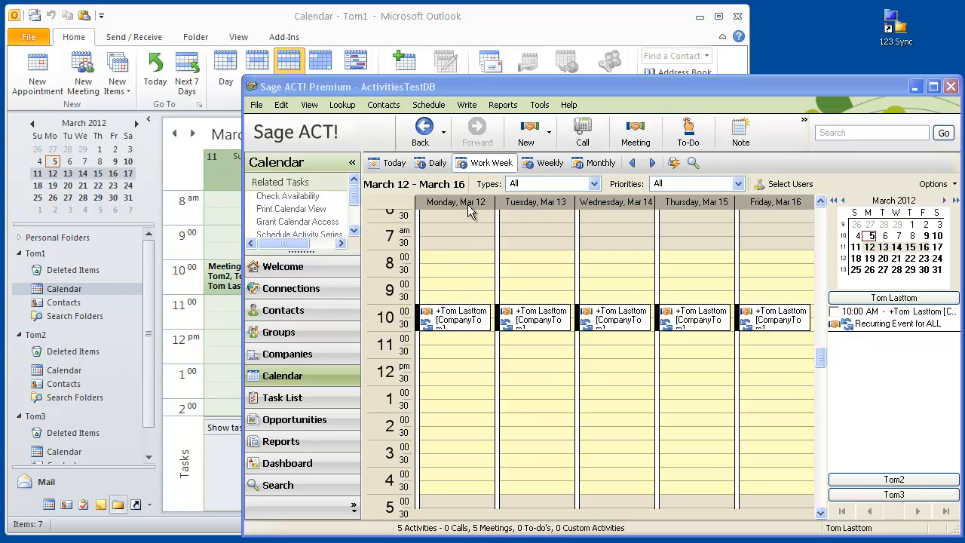
Move the Monday, March 12 recurring meeting to 8:00 AM in the ACT! calendar and apply the change to all occurrences.
click(465, 312)
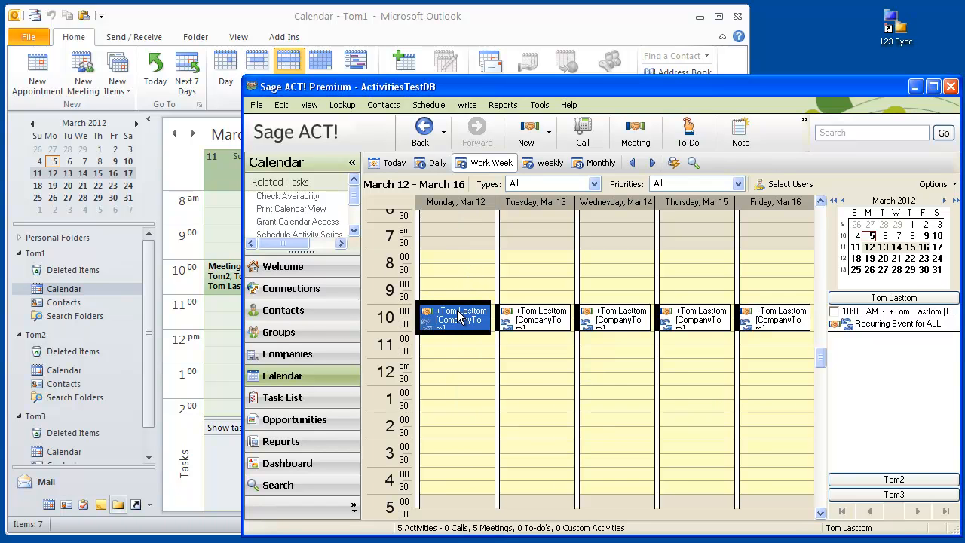
drag(458, 311, 435, 258)
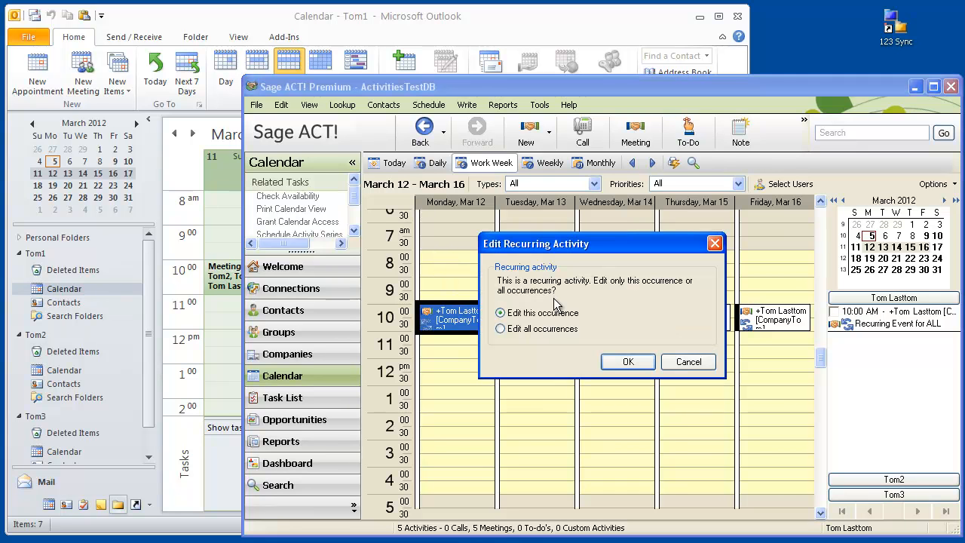
click(544, 331)
click(630, 361)
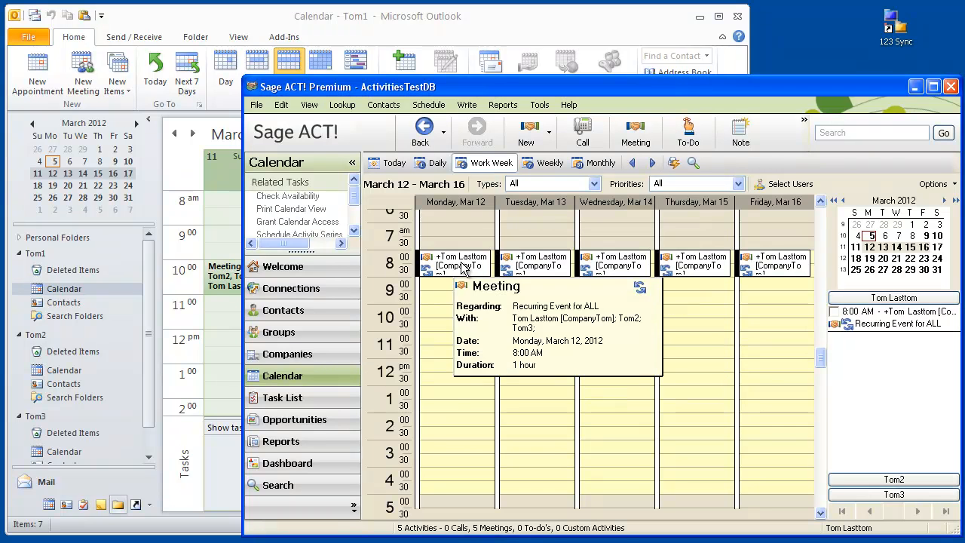
Switch to Outlook and compare the recurring meeting's time slot in the Tom1 calendar for March 11 - 17 with the 8 am slot.
click(211, 249)
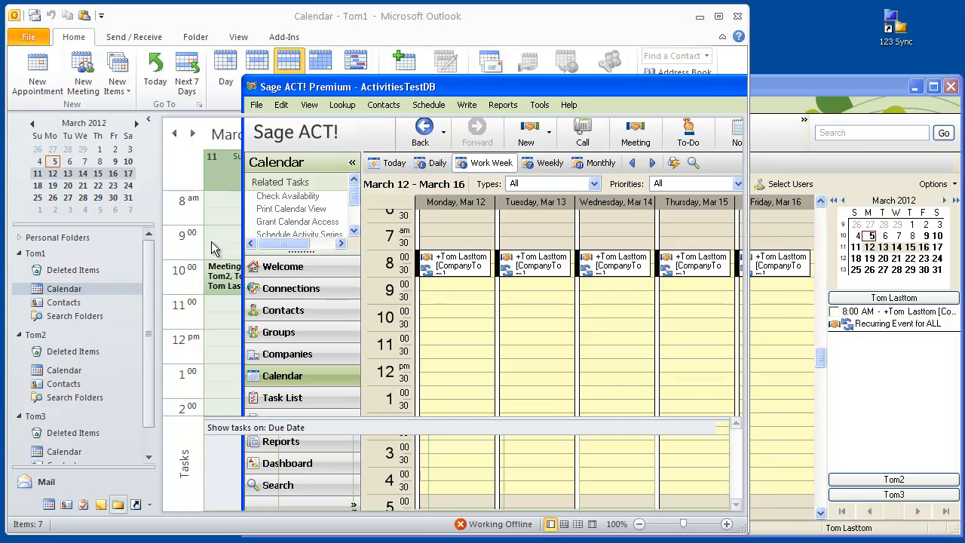
click(217, 281)
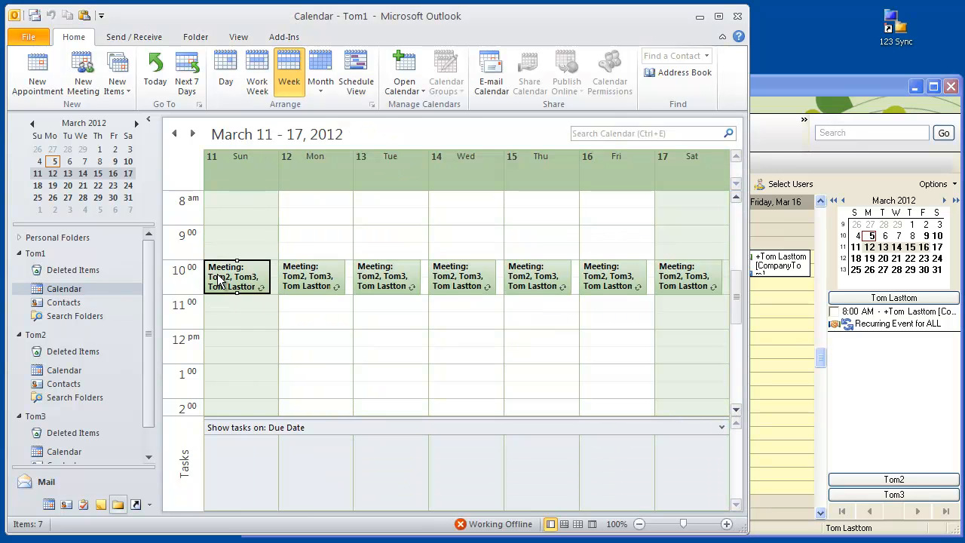
click(216, 199)
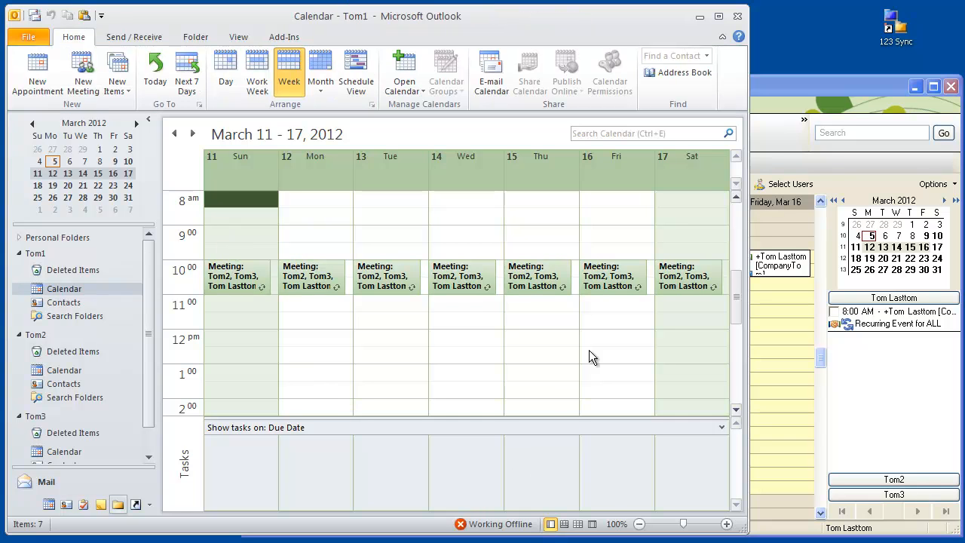
Run 123 Sync to synchronize the rescheduled series, close the status report, and return to Outlook to check the Tom1 calendar.
click(762, 92)
double_click(897, 30)
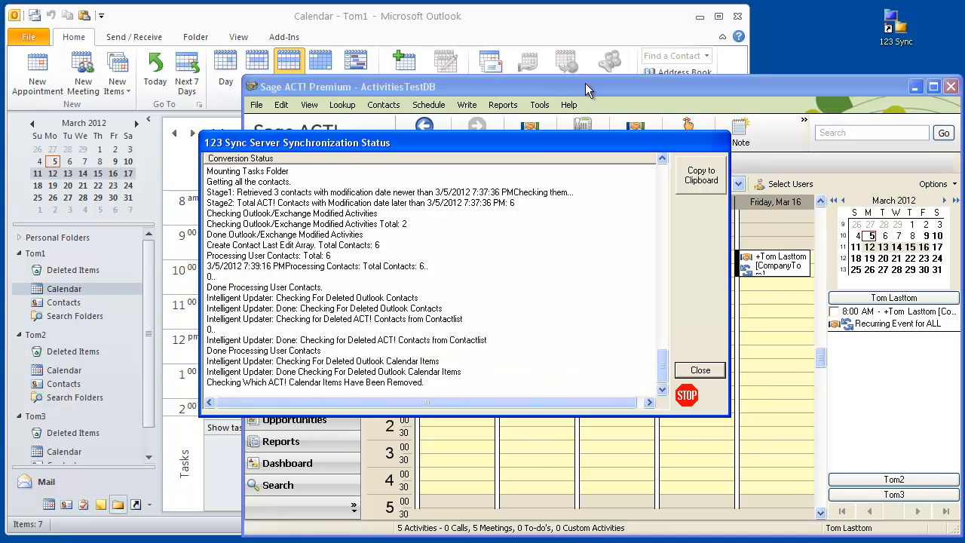
click(686, 369)
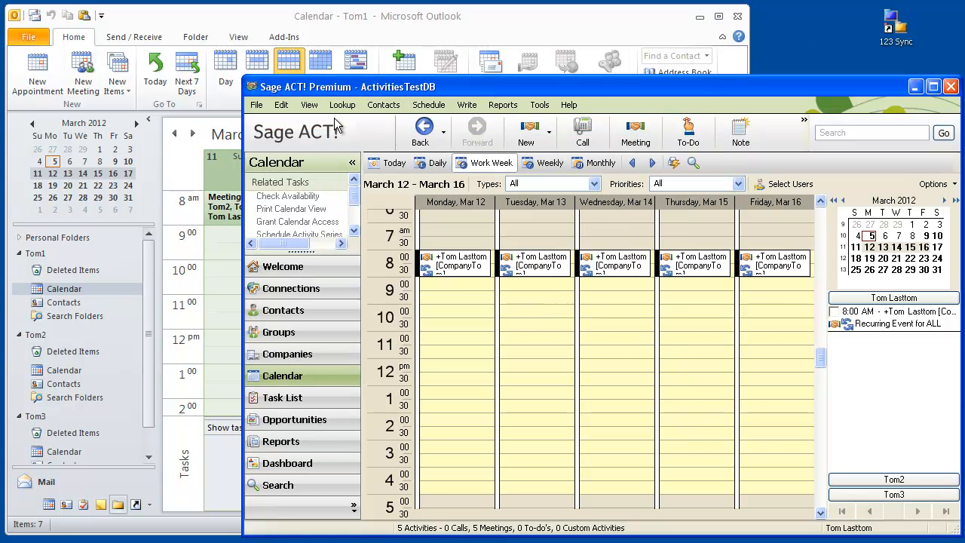
click(265, 17)
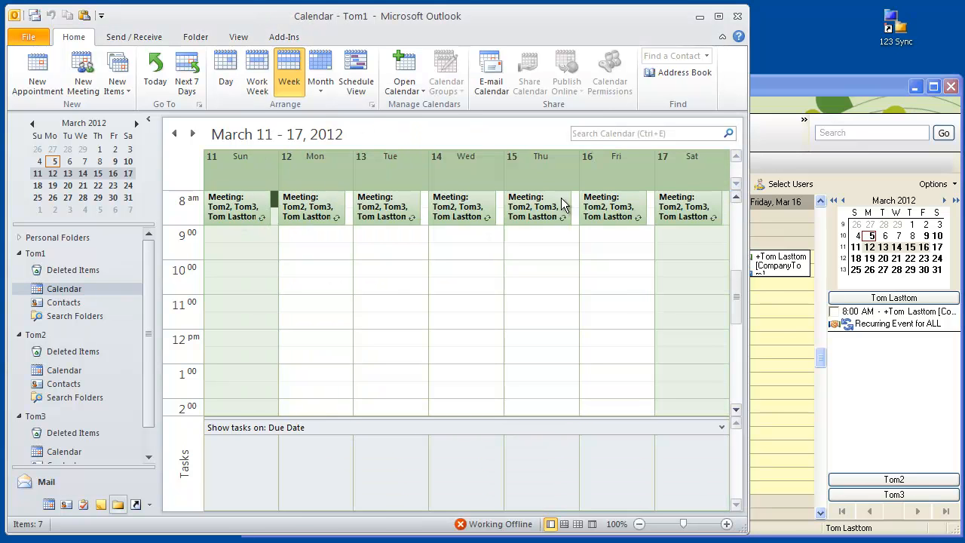